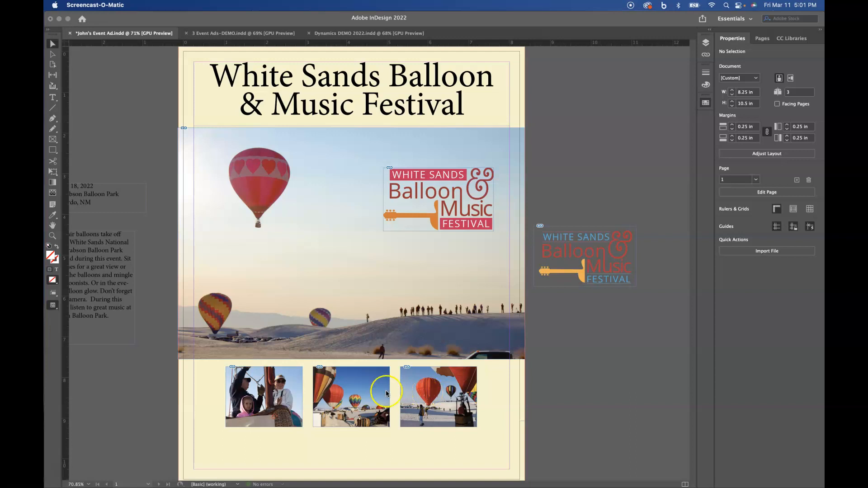
Drag the date-and-location text frame off the pasteboard onto the balloon photo, just below the title.
{"action": "left_click", "coordinate": [98, 198]}
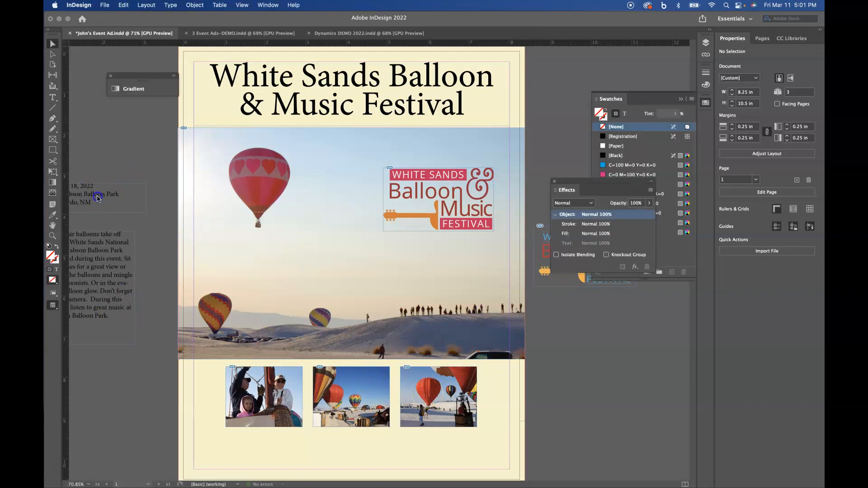
{"action": "left_click_drag", "start_coordinate": [78, 193], "coordinate": [340, 125]}
{"action": "left_click", "coordinate": [392, 246]}
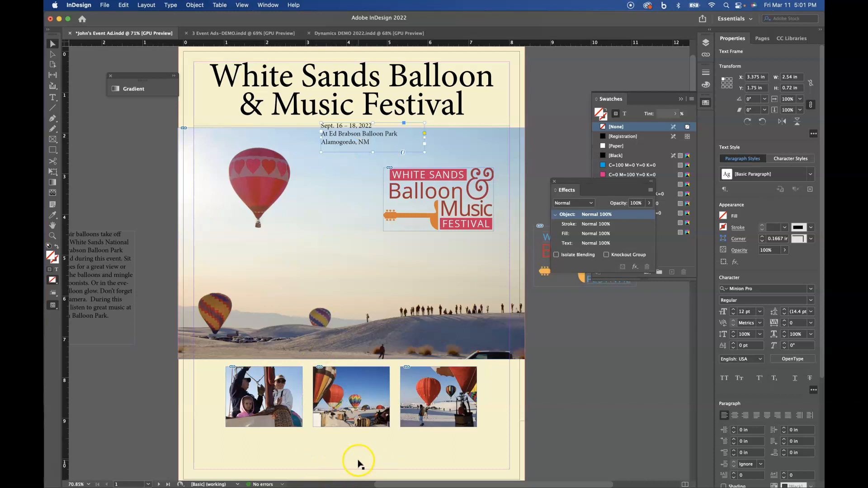
{"action": "scroll", "coordinate": [461, 436], "scroll_direction": "down", "scroll_amount": 3}
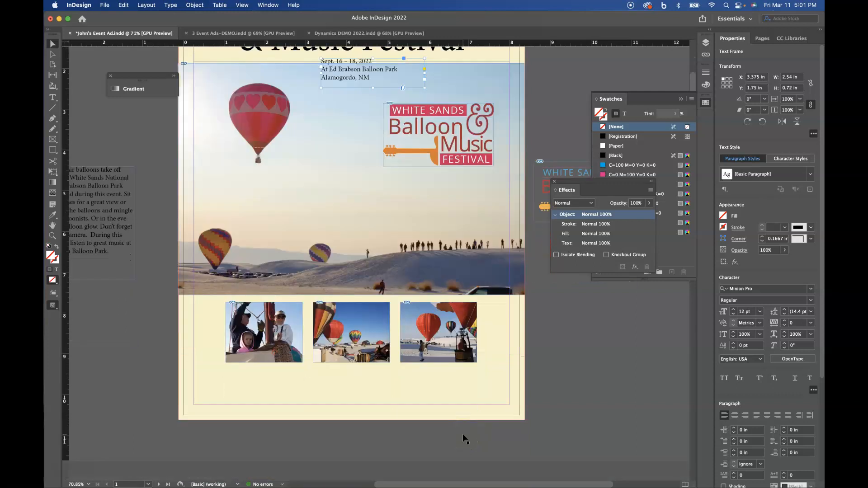
Draw a full-width rectangle along the page bottom and fill it with the C=0 M=100 Y=0 K=0 swatch.
{"action": "scroll", "coordinate": [462, 433], "scroll_direction": "up", "scroll_amount": 1}
{"action": "scroll", "coordinate": [462, 436], "scroll_direction": "up", "scroll_amount": 1}
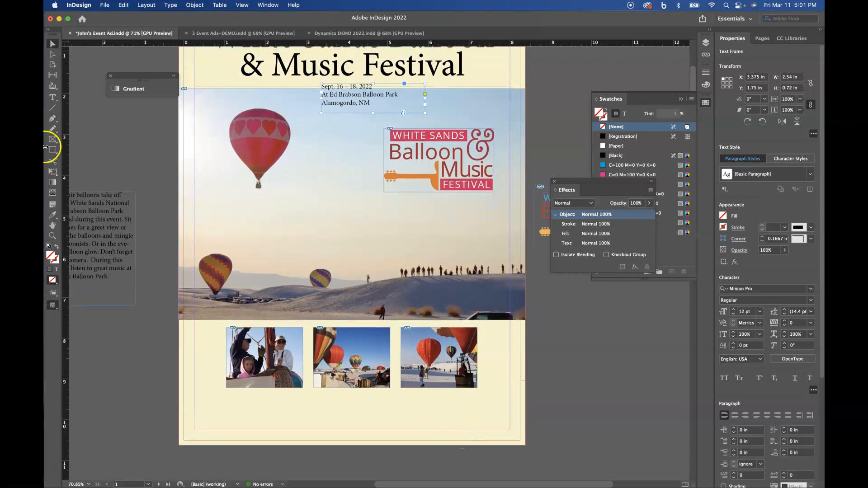
{"action": "left_click", "coordinate": [52, 150]}
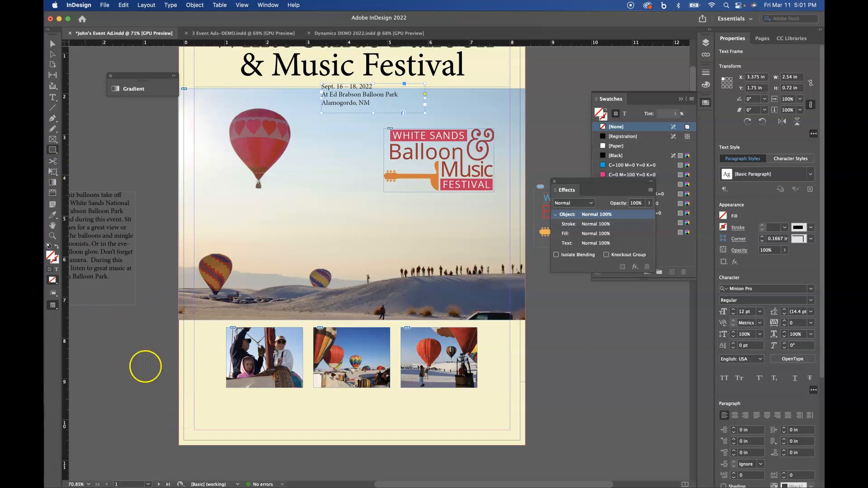
{"action": "left_click_drag", "start_coordinate": [179, 412], "coordinate": [528, 447]}
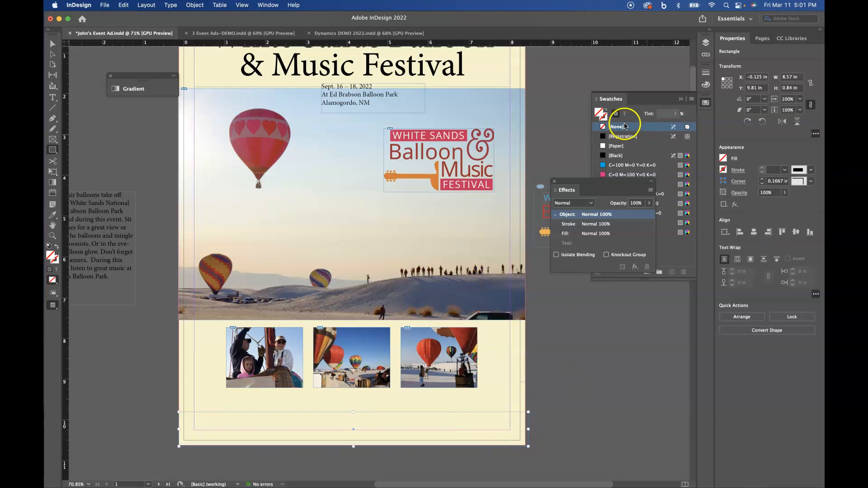
{"action": "left_click", "coordinate": [649, 96]}
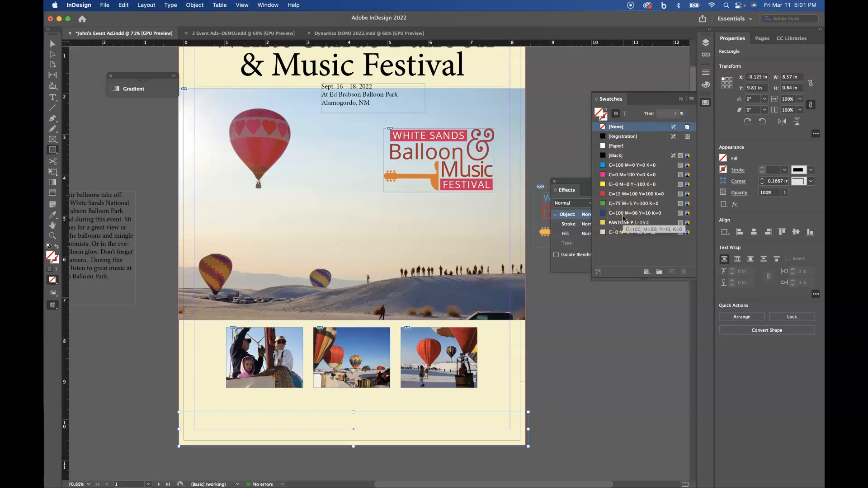
{"action": "left_click", "coordinate": [603, 175]}
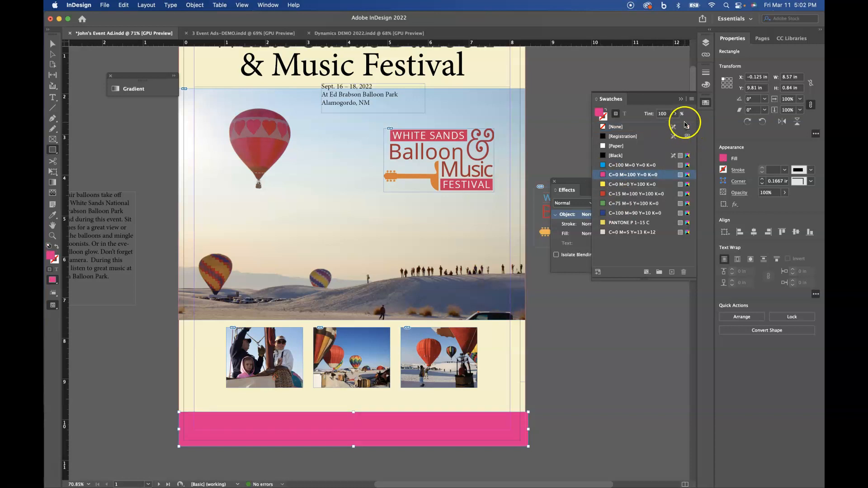
{"action": "left_click", "coordinate": [693, 102]}
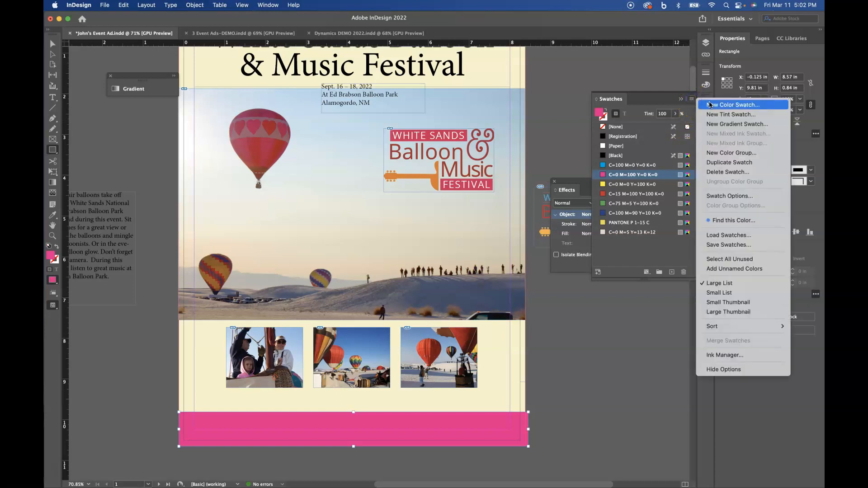
Create a new C=37 M=100 Y=37 K=7 colour swatch so the bottom bar turns deep plum.
{"action": "left_click", "coordinate": [710, 103]}
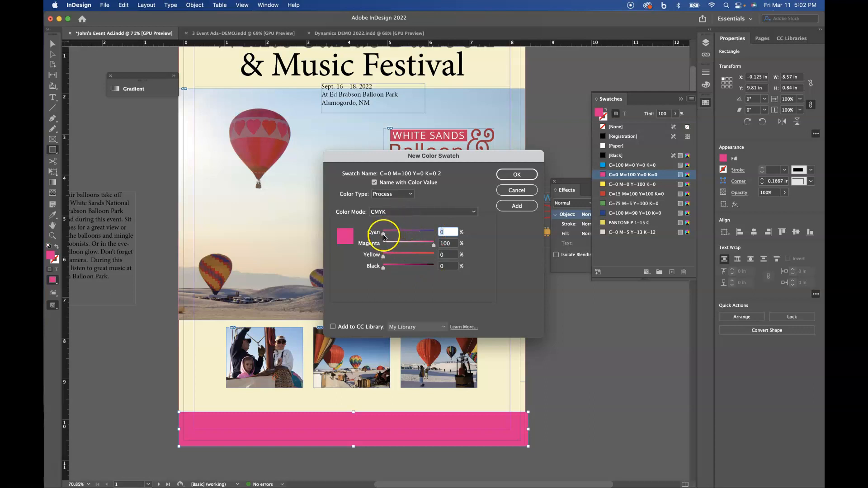
{"action": "left_click_drag", "start_coordinate": [383, 271], "coordinate": [413, 257]}
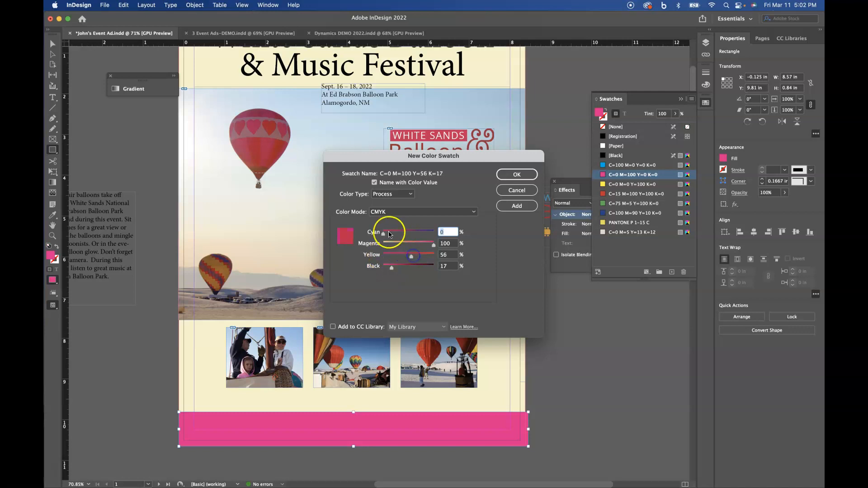
{"action": "left_click_drag", "start_coordinate": [383, 233], "coordinate": [398, 235]}
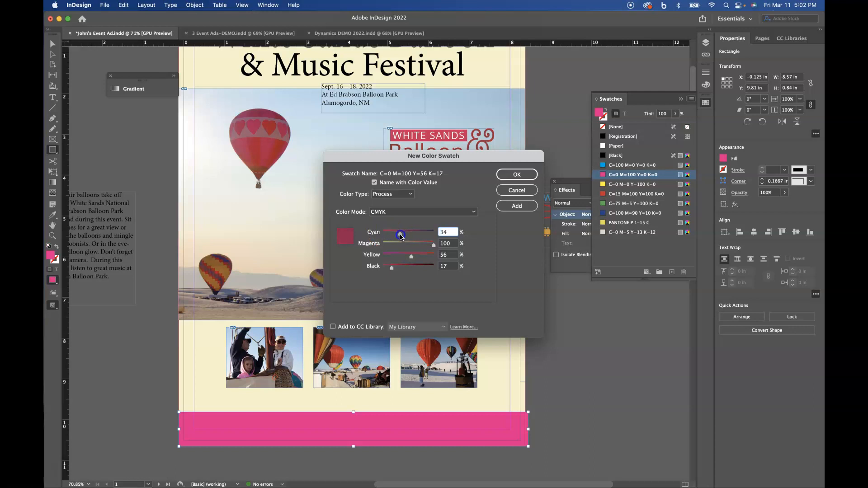
{"action": "left_click_drag", "start_coordinate": [400, 236], "coordinate": [399, 234]}
{"action": "left_click_drag", "start_coordinate": [391, 267], "coordinate": [372, 271]}
{"action": "left_click_drag", "start_coordinate": [399, 233], "coordinate": [402, 234]}
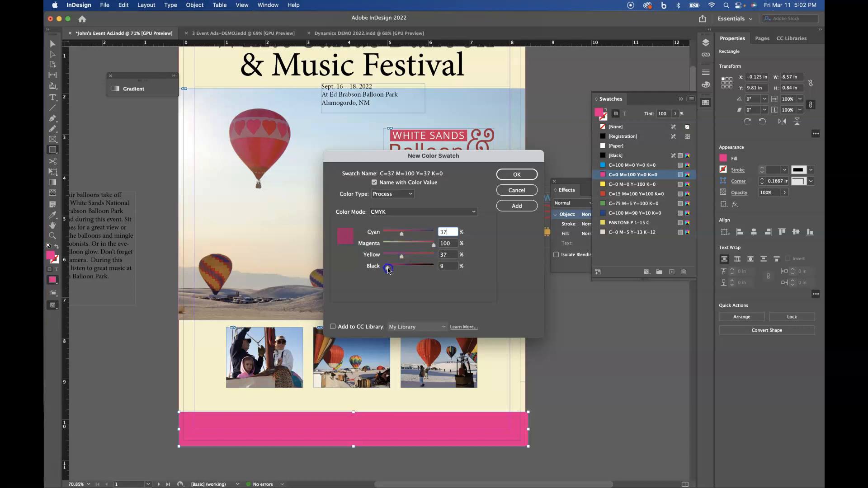
{"action": "left_click", "coordinate": [516, 175]}
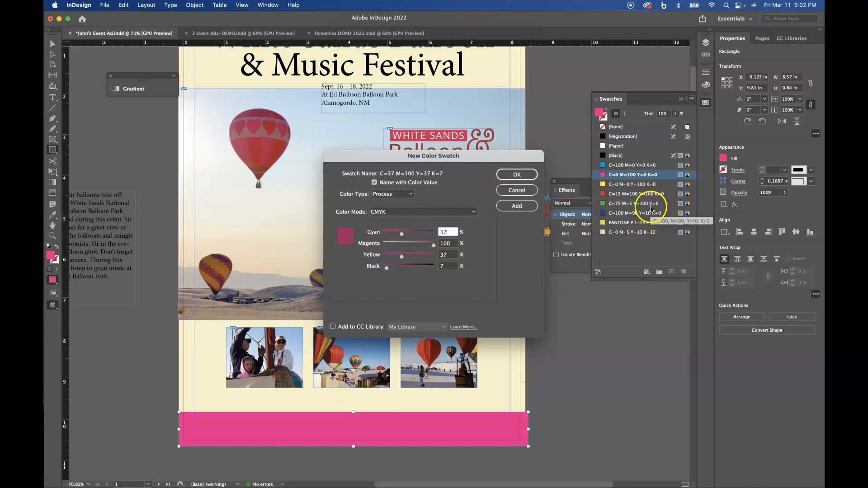
{"action": "left_click", "coordinate": [514, 176]}
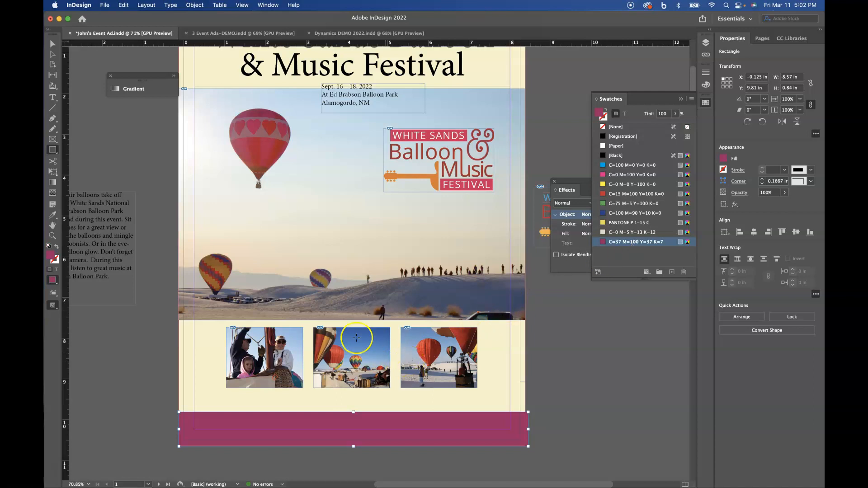
Add a text frame inside the bottom bar with the 'Call for more Information' line and phone number.
{"action": "left_click", "coordinate": [52, 97]}
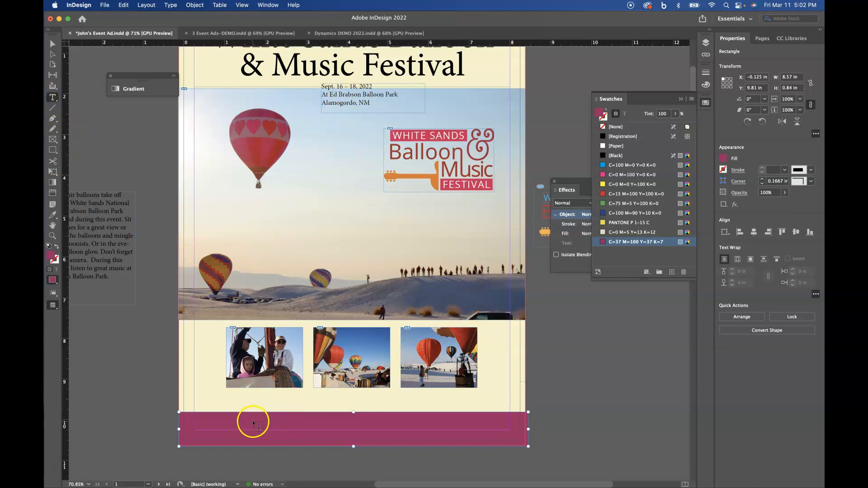
{"action": "left_click_drag", "start_coordinate": [254, 422], "coordinate": [495, 436]}
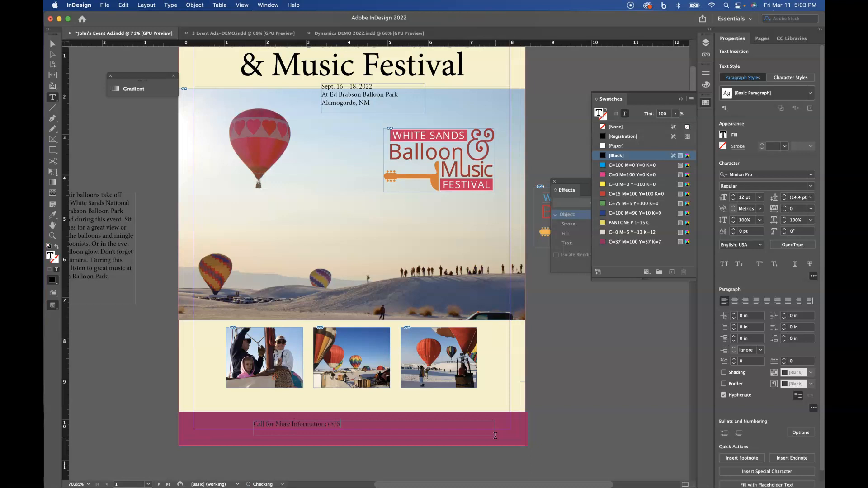
{"action": "type", "text": "439-4000"}
Make the call-for-information text white [Paper] and enlarge it to 19 pt.
{"action": "left_click_drag", "start_coordinate": [280, 431], "coordinate": [244, 427]}
{"action": "left_click", "coordinate": [625, 114]}
{"action": "left_click", "coordinate": [613, 144]}
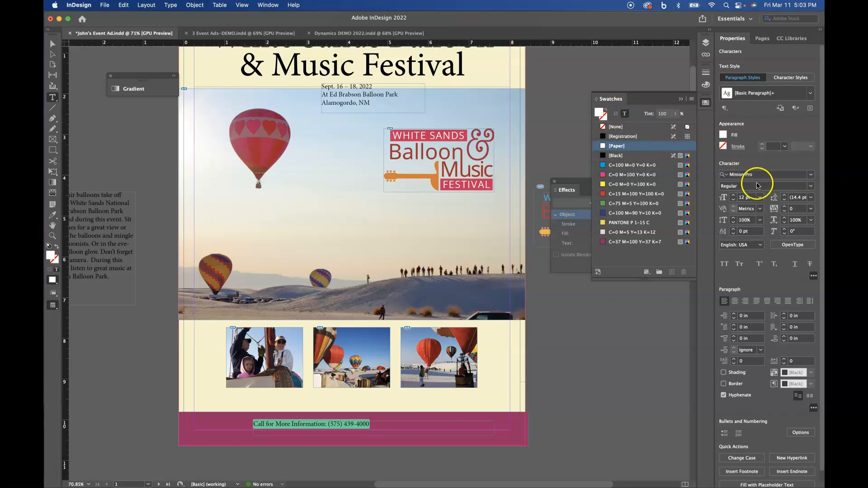
{"action": "left_click", "coordinate": [734, 195]}
{"action": "left_click", "coordinate": [734, 195]}
{"action": "left_click", "coordinate": [734, 196]}
{"action": "left_click", "coordinate": [734, 195]}
{"action": "left_click", "coordinate": [734, 195]}
{"action": "left_click", "coordinate": [734, 195]}
{"action": "left_click", "coordinate": [734, 195]}
{"action": "left_click_drag", "start_coordinate": [395, 72], "coordinate": [380, 71]}
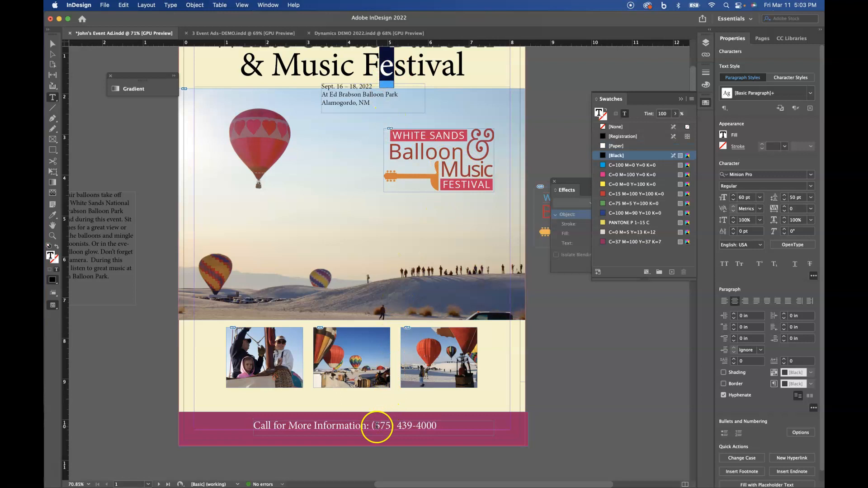
{"action": "left_click_drag", "start_coordinate": [376, 426], "coordinate": [349, 426]}
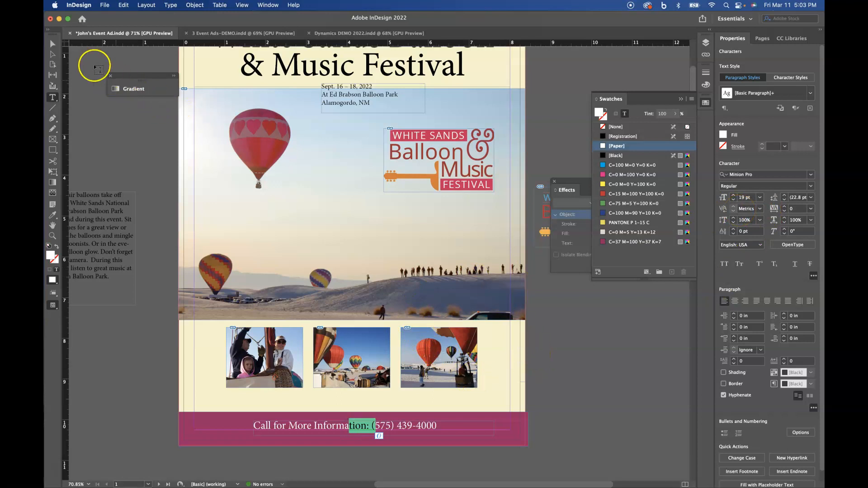
{"action": "left_click", "coordinate": [52, 43]}
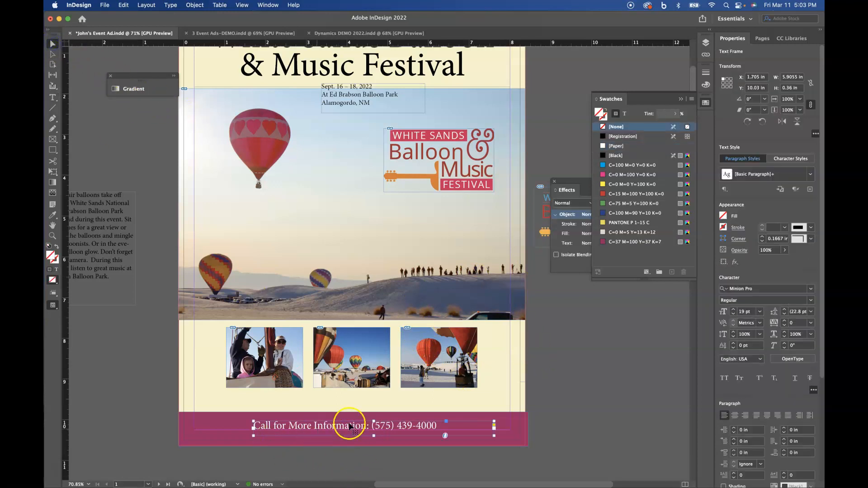
{"action": "left_click", "coordinate": [563, 423]}
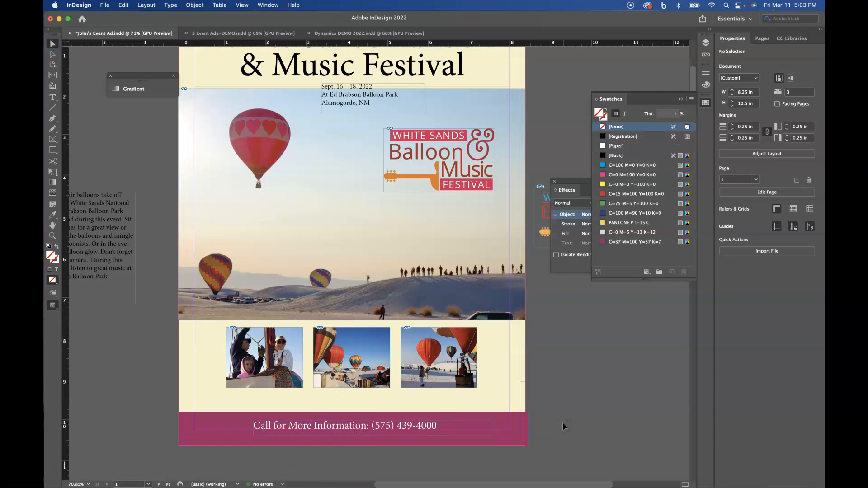
Fix the capitals so 'for' and 'more' are lowercase while 'Information' stays capitalized.
{"action": "left_click", "coordinate": [52, 97]}
{"action": "left_click", "coordinate": [271, 425]}
{"action": "type", "text": "F"}
{"action": "left_click", "coordinate": [281, 428]}
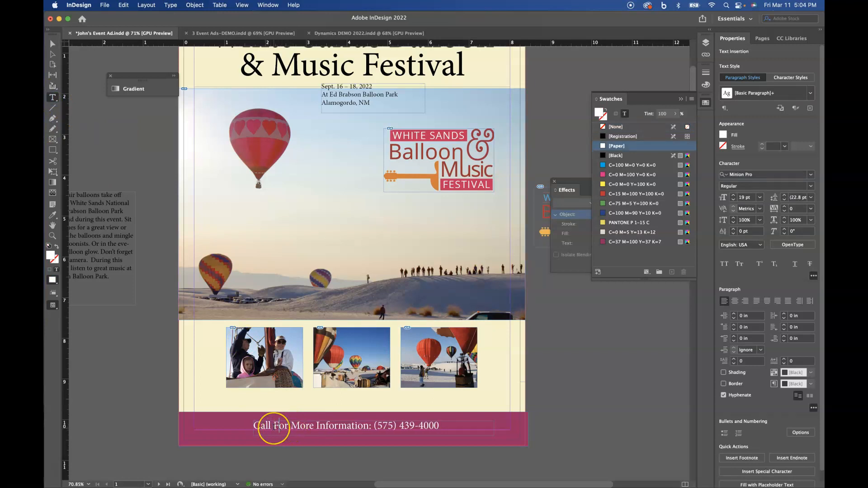
{"action": "left_click_drag", "start_coordinate": [274, 427], "coordinate": [277, 426]}
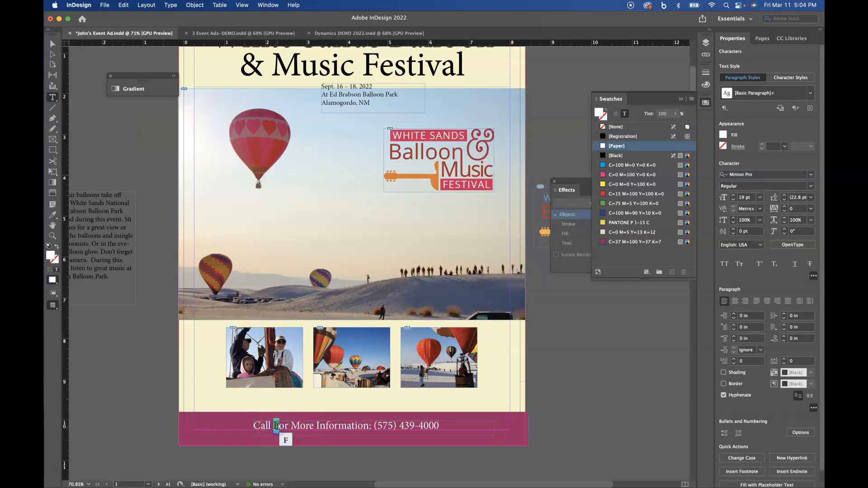
{"action": "type", "text": "f"}
{"action": "left_click", "coordinate": [294, 427]}
{"action": "type", "text": "m"}
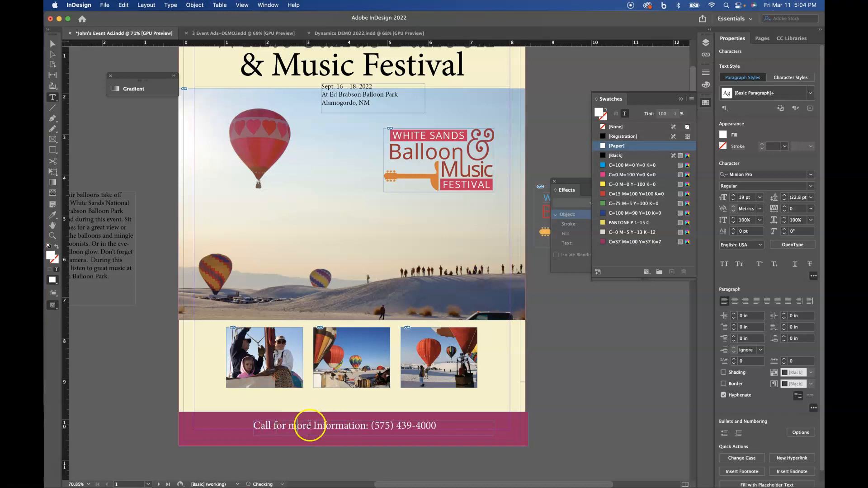
{"action": "left_click_drag", "start_coordinate": [313, 427], "coordinate": [317, 427]}
{"action": "type", "text": "i"}
{"action": "type", "text": "i"}
{"action": "key", "text": "super+z"}
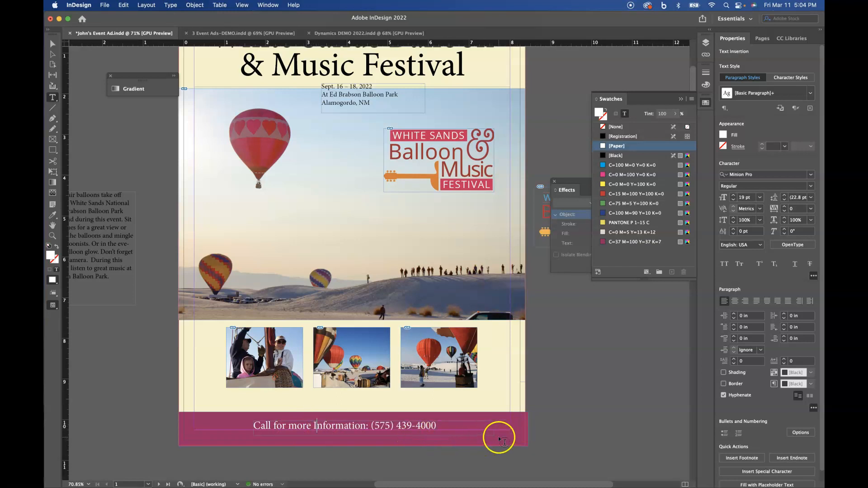
Center-align the call line and shift its frame left so it sits centred in the bar.
{"action": "left_click", "coordinate": [52, 43]}
{"action": "left_click", "coordinate": [334, 435]}
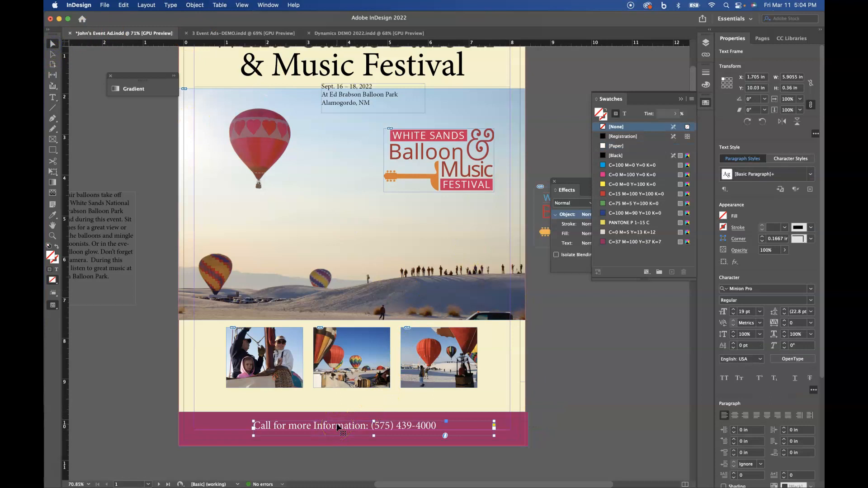
{"action": "key", "text": "super+shift+c"}
{"action": "left_click_drag", "start_coordinate": [376, 428], "coordinate": [362, 428]}
{"action": "left_click", "coordinate": [566, 411]}
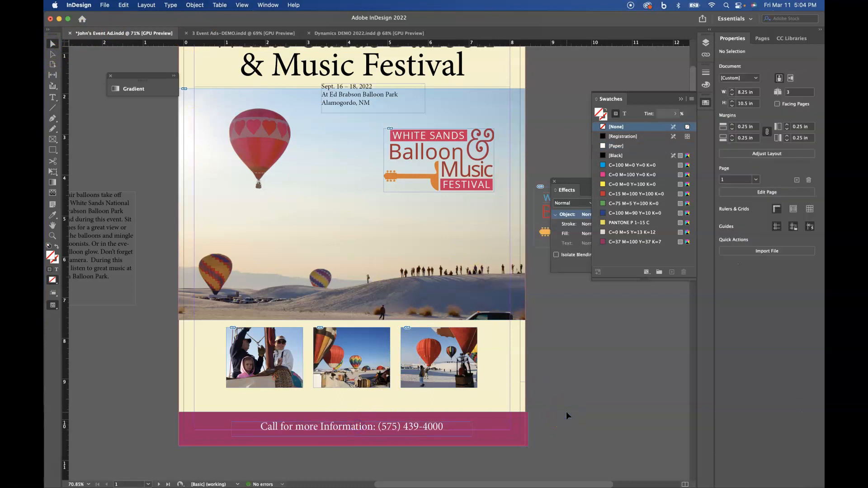
Switch to Preview mode and fit the whole page in the window to review the ad.
{"action": "key", "text": "w"}
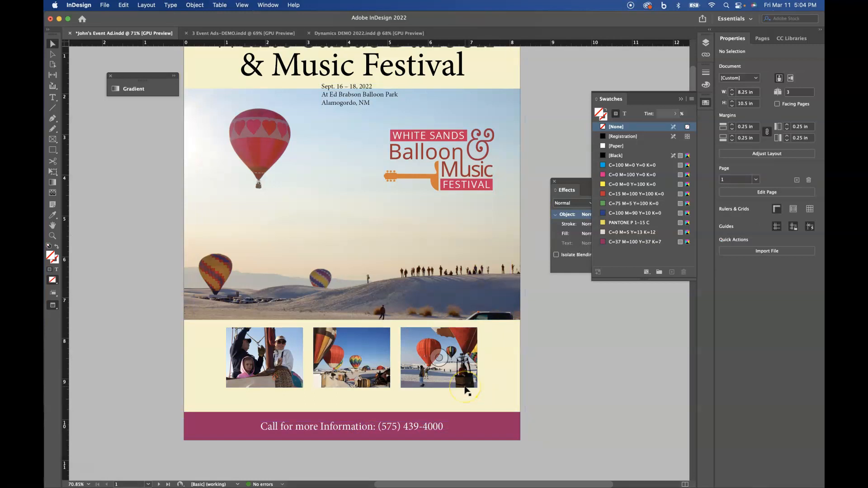
{"action": "key", "text": "super+0"}
{"action": "left_click", "coordinate": [597, 455]}
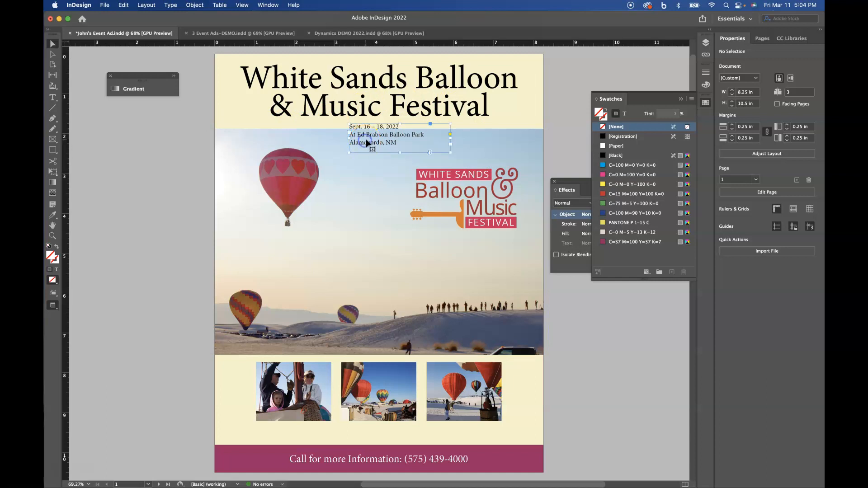
Join the date, park and town onto one line with bullet separators, deleting the word 'At'.
{"action": "left_click", "coordinate": [53, 97]}
{"action": "left_click", "coordinate": [365, 140]}
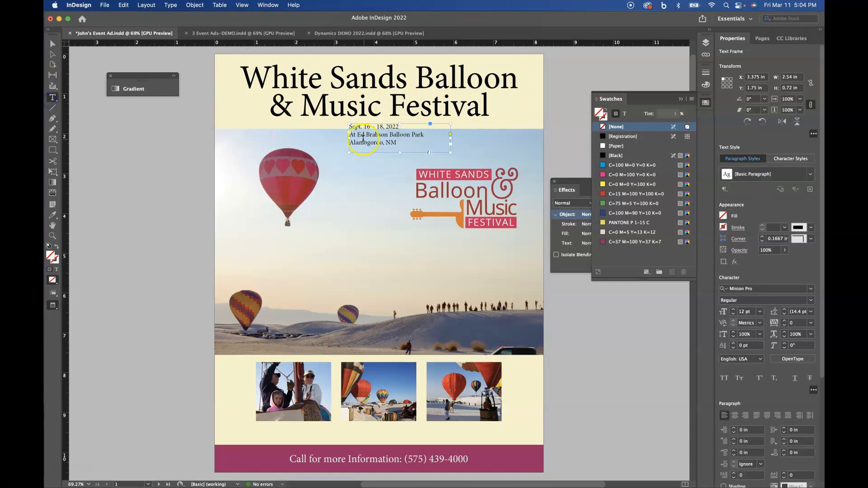
{"action": "left_click", "coordinate": [351, 135]}
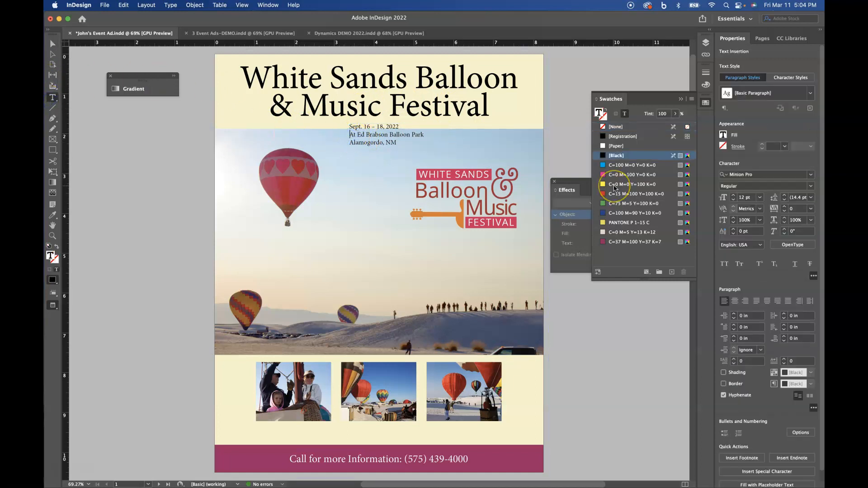
{"action": "key", "text": "BackSpace"}
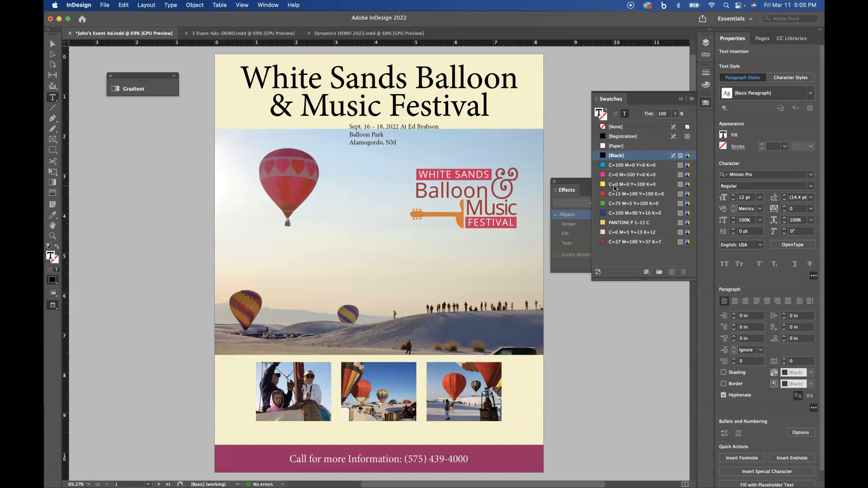
{"action": "type", "text": "•"}
{"action": "left_click", "coordinate": [621, 185]}
{"action": "key", "text": "BackSpace"}
{"action": "key", "text": "BackSpace"}
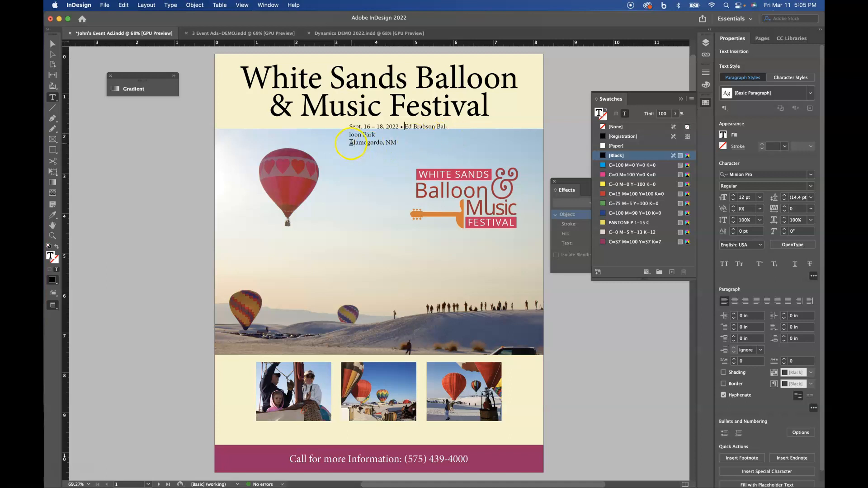
{"action": "left_click", "coordinate": [349, 144]}
{"action": "key", "text": "BackSpace"}
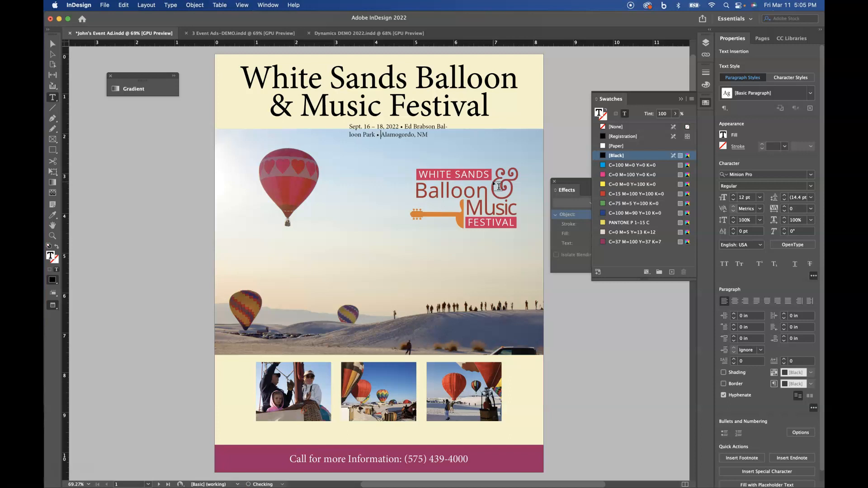
Widen the date frame to 7.75 in, center the line, shorten the frame, and set 18 pt.
{"action": "left_click", "coordinate": [58, 47]}
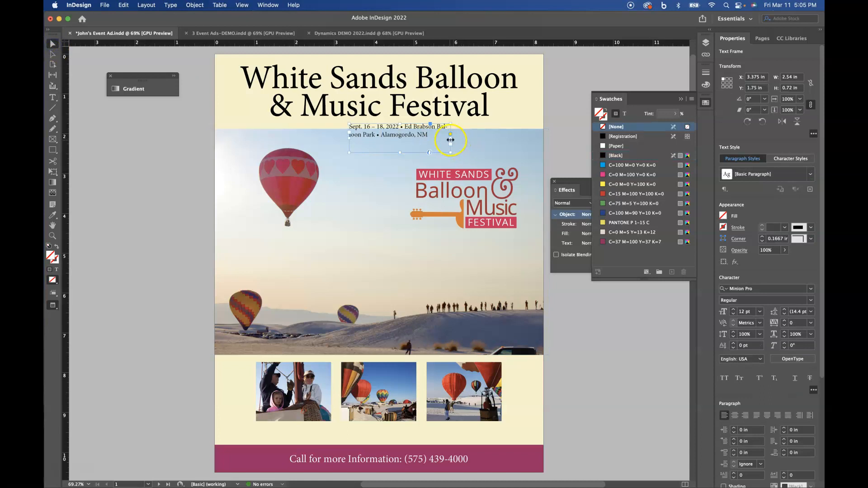
{"action": "left_click_drag", "start_coordinate": [450, 140], "coordinate": [525, 140]}
{"action": "left_click_drag", "start_coordinate": [323, 137], "coordinate": [216, 135]}
{"action": "key", "text": "w"}
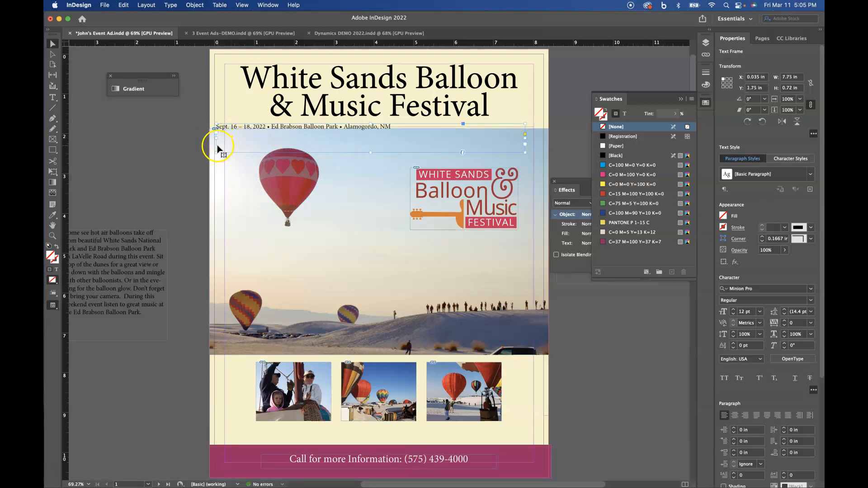
{"action": "left_click_drag", "start_coordinate": [216, 139], "coordinate": [225, 138]}
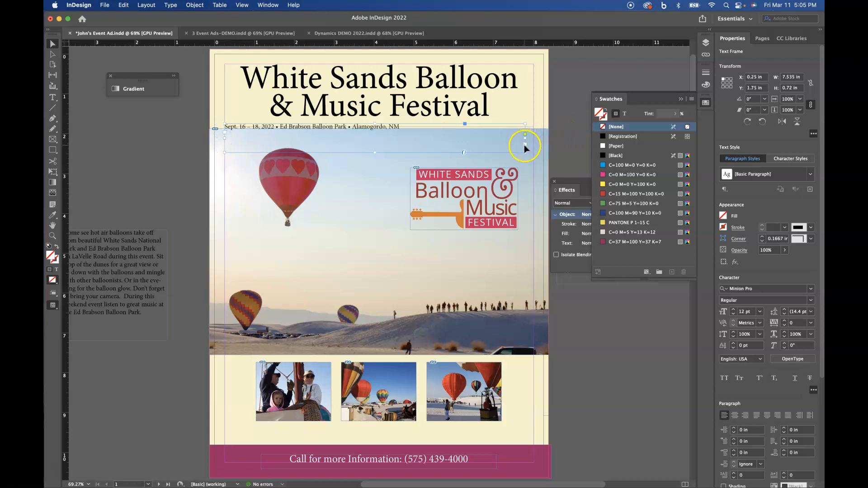
{"action": "left_click_drag", "start_coordinate": [524, 145], "coordinate": [533, 153]}
{"action": "left_click", "coordinate": [398, 131]}
{"action": "key", "text": "super+shift+c"}
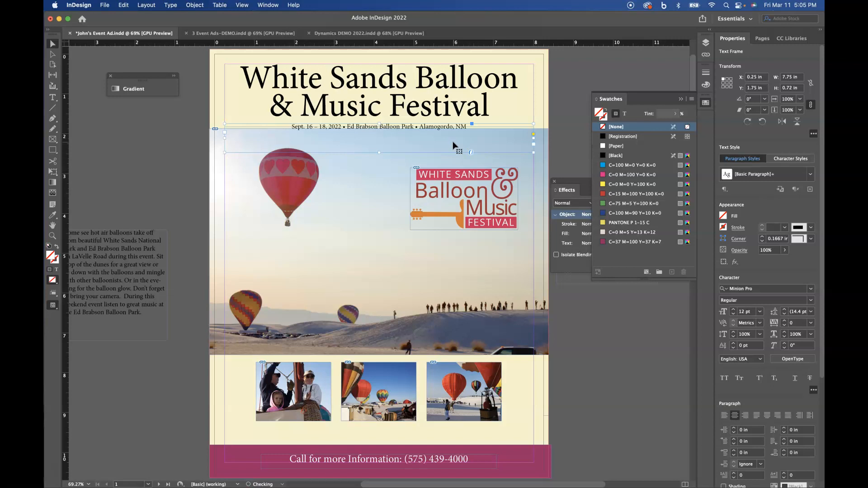
{"action": "left_click", "coordinate": [376, 153]}
{"action": "left_click_drag", "start_coordinate": [378, 152], "coordinate": [379, 142]}
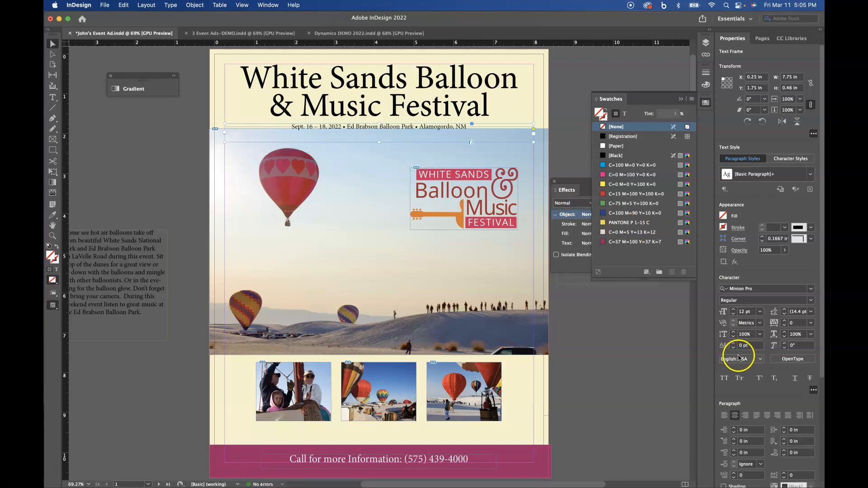
{"action": "left_click", "coordinate": [733, 310]}
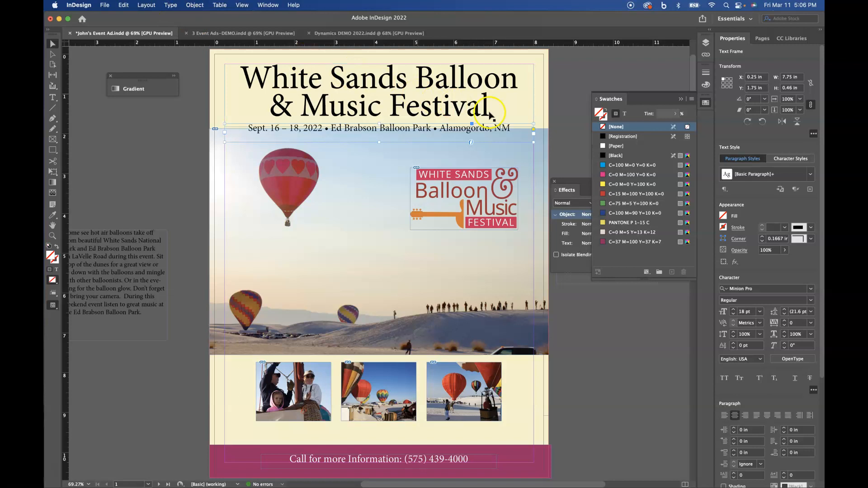
Fill the date line's frame with the C=37 M=100 Y=37 K=7 swatch and close the Effects panel.
{"action": "left_click", "coordinate": [599, 116]}
{"action": "left_click", "coordinate": [627, 117]}
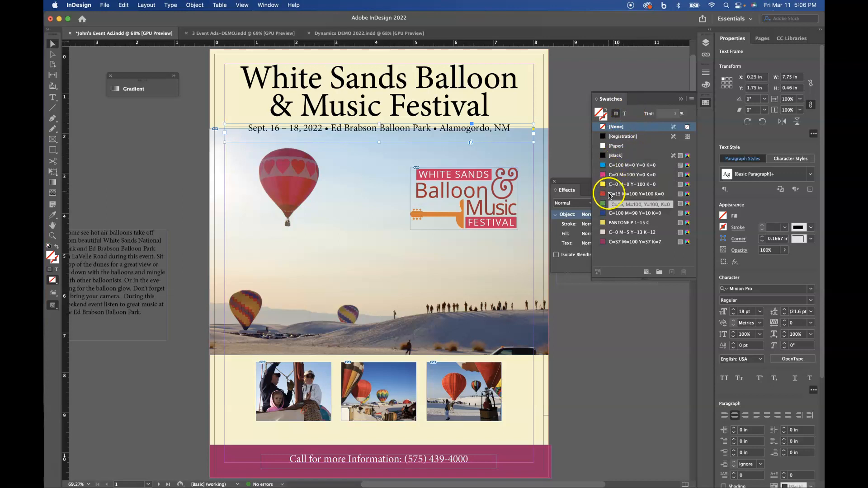
{"action": "left_click", "coordinate": [602, 242]}
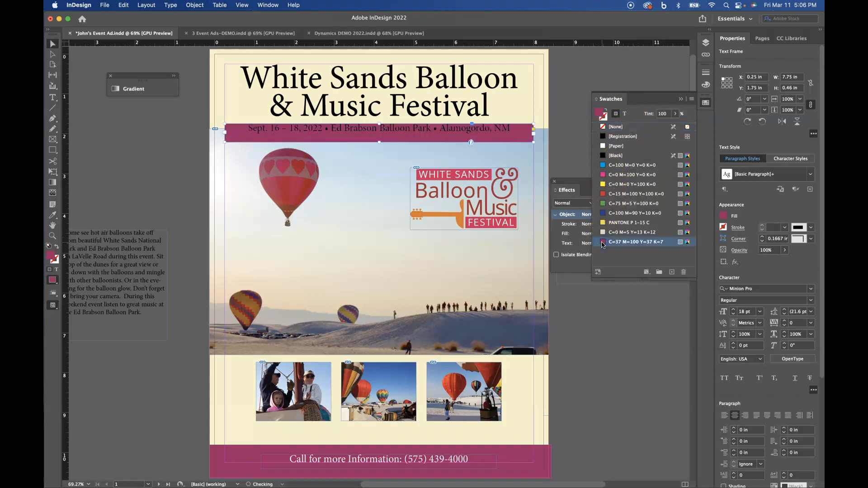
{"action": "left_click", "coordinate": [245, 132]}
{"action": "key", "text": "super+equal"}
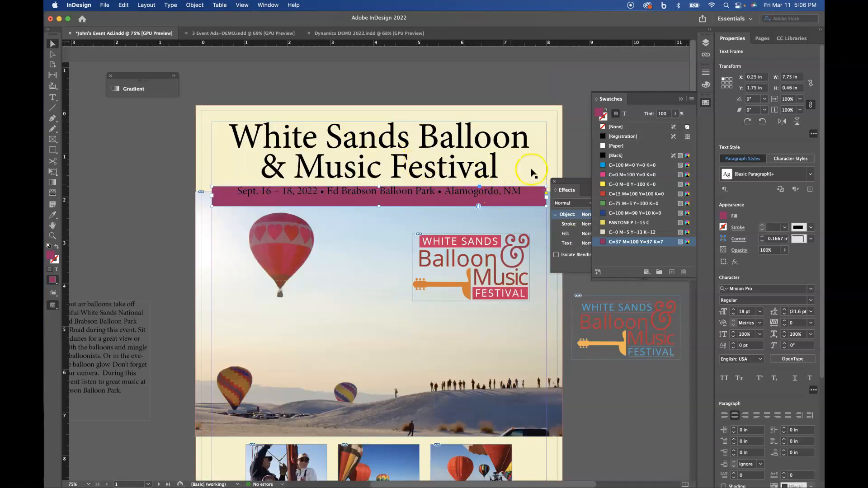
{"action": "left_click", "coordinate": [555, 182]}
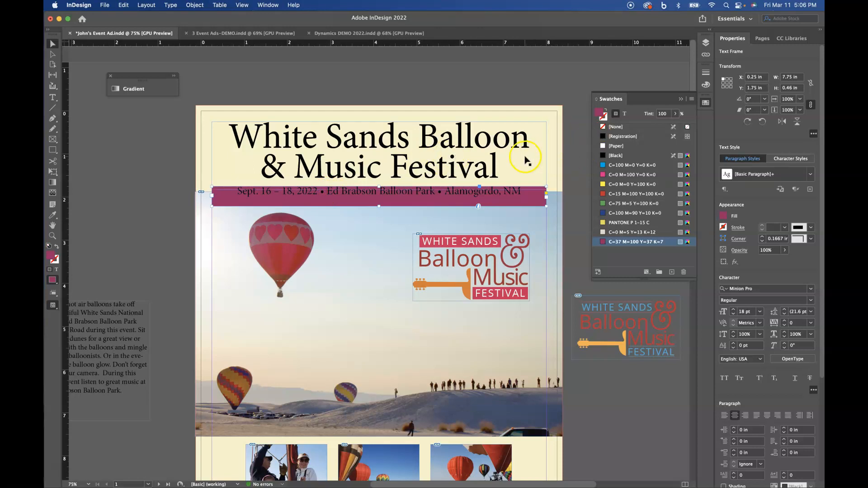
{"action": "scroll", "coordinate": [544, 137], "scroll_direction": "down", "scroll_amount": 3}
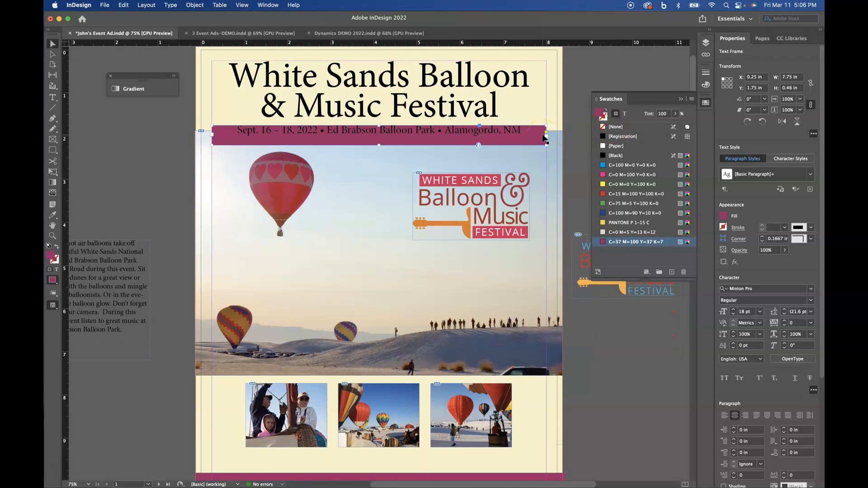
{"action": "scroll", "coordinate": [544, 137], "scroll_direction": "up", "scroll_amount": 1}
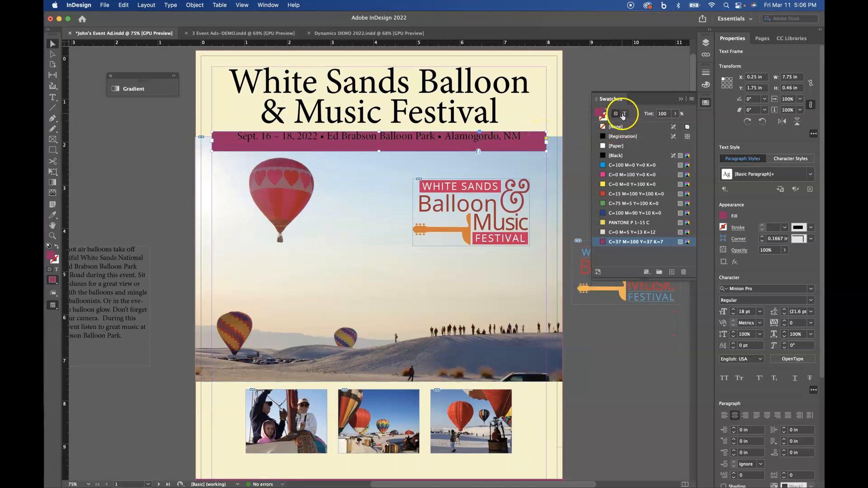
Colour the banner's date-and-venue text white with the [Paper] swatch.
{"action": "left_click", "coordinate": [624, 114]}
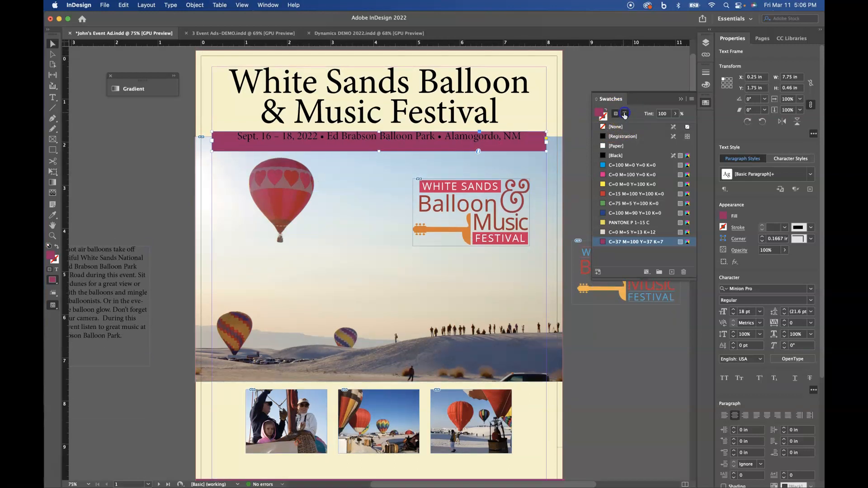
{"action": "left_click", "coordinate": [601, 145]}
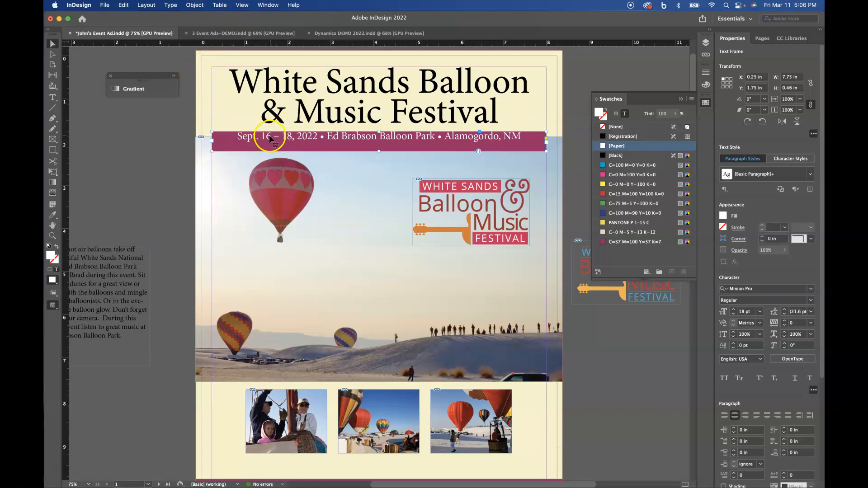
{"action": "left_click", "coordinate": [192, 5]}
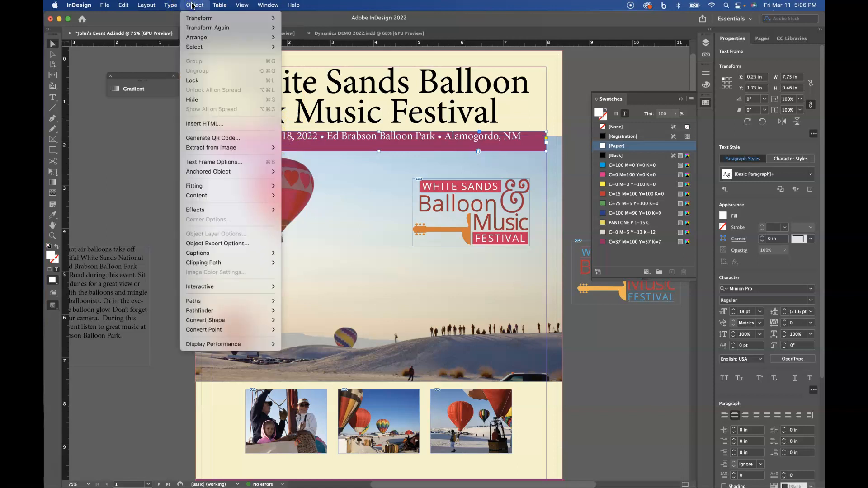
Set the banner's Text Frame Options inset spacing to 0.125 in on all four sides.
{"action": "left_click", "coordinate": [203, 163]}
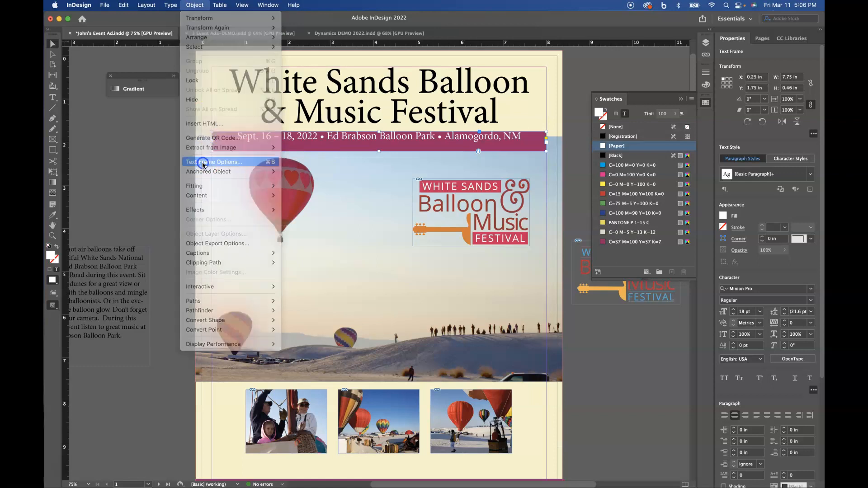
{"action": "left_click_drag", "start_coordinate": [296, 116], "coordinate": [435, 184]}
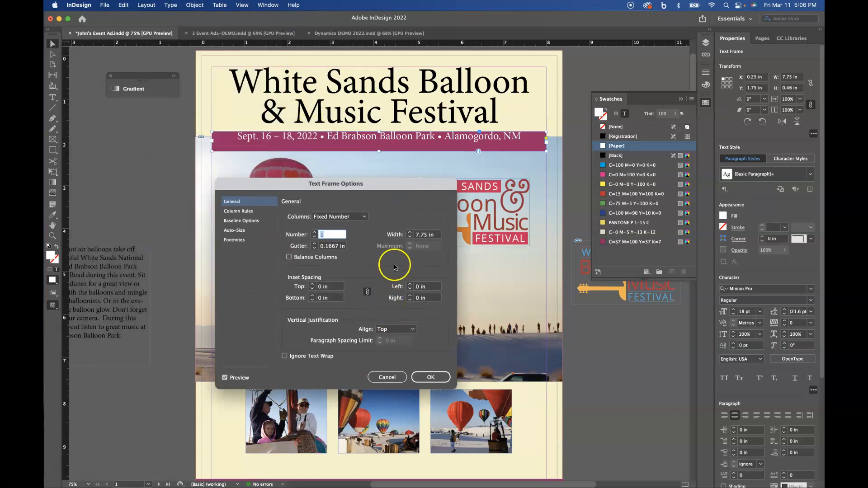
{"action": "left_click", "coordinate": [312, 285]}
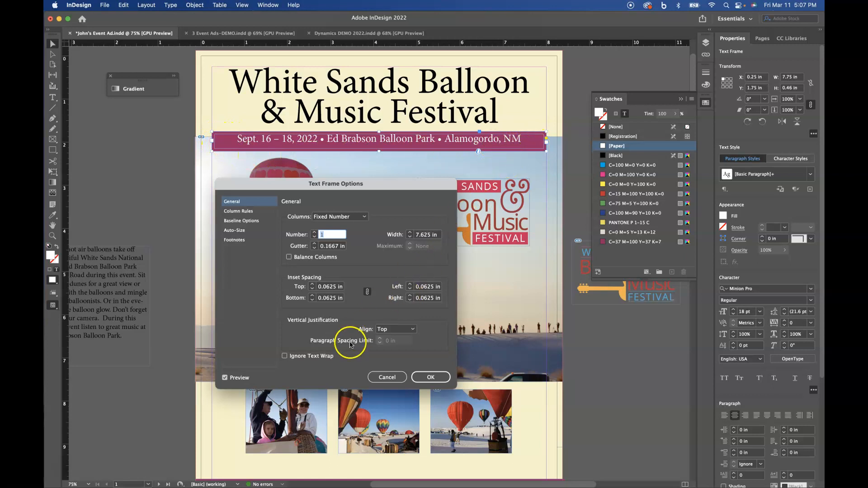
{"action": "left_click", "coordinate": [312, 286]}
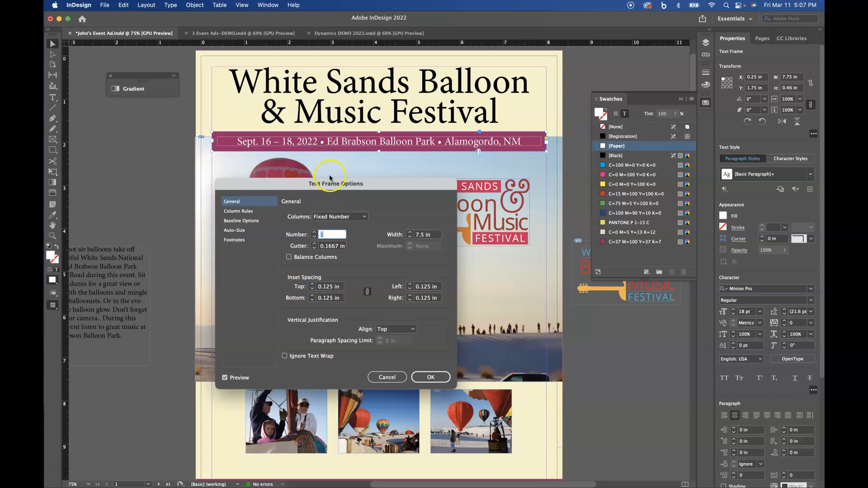
{"action": "left_click", "coordinate": [312, 285]}
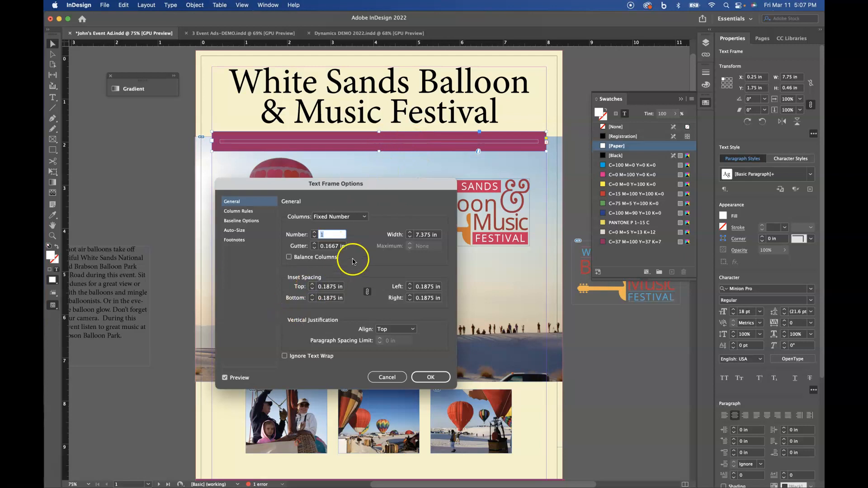
{"action": "left_click", "coordinate": [312, 288]}
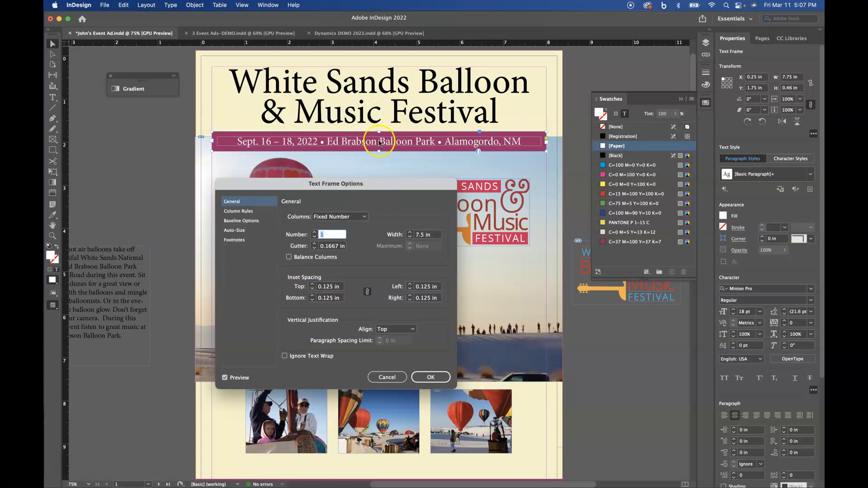
{"action": "left_click", "coordinate": [546, 154]}
Confirm the inset spacing and stretch the plum banner edge to edge, 8.5 in wide.
{"action": "left_click", "coordinate": [430, 378]}
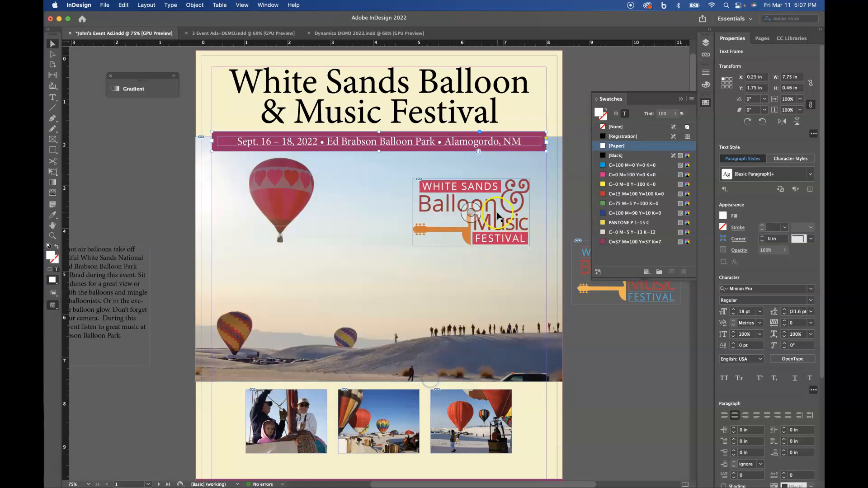
{"action": "left_click_drag", "start_coordinate": [547, 151], "coordinate": [562, 151]}
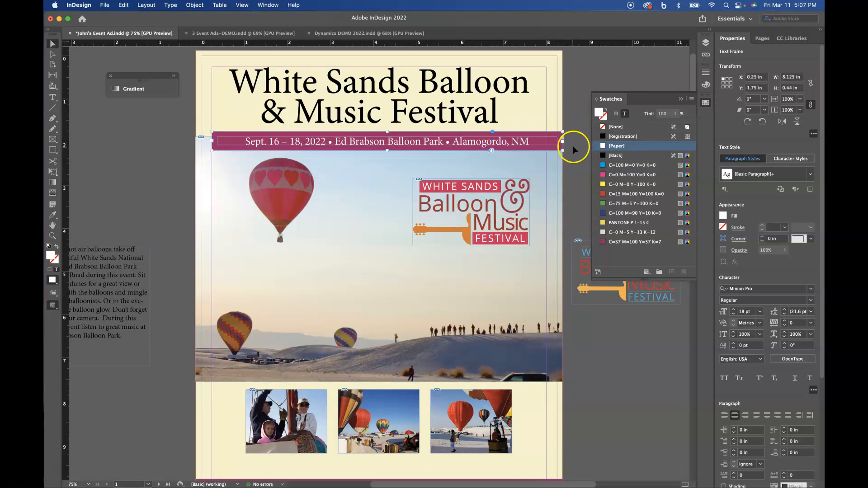
{"action": "left_click_drag", "start_coordinate": [213, 150], "coordinate": [195, 150]}
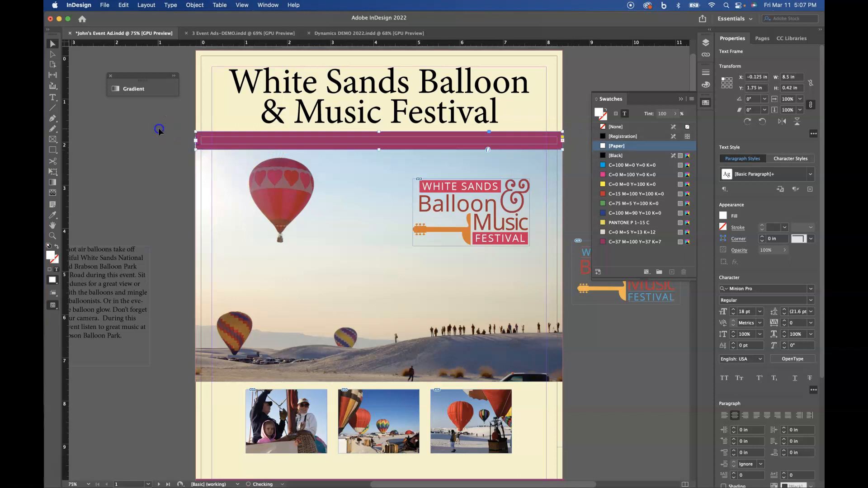
{"action": "left_click", "coordinate": [158, 127]}
{"action": "key", "text": "w"}
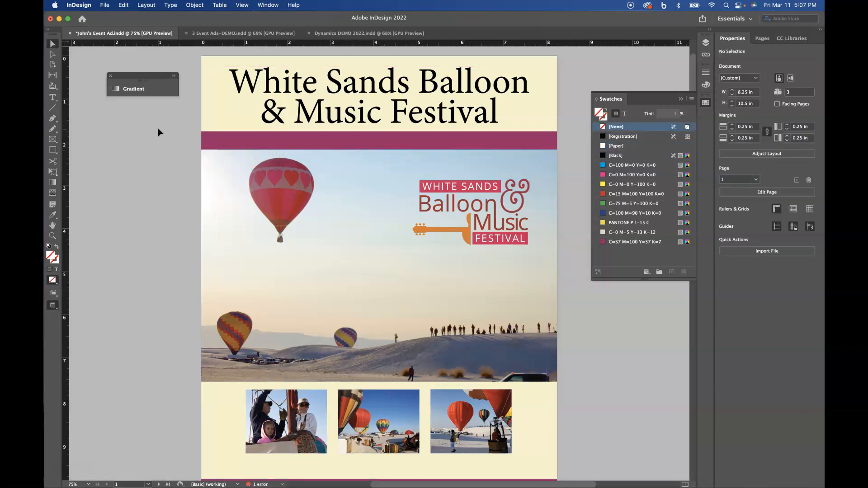
{"action": "key", "text": "w"}
Make the banner 0.5 in tall so its white date line shows, and preview the layout.
{"action": "left_click", "coordinate": [217, 144]}
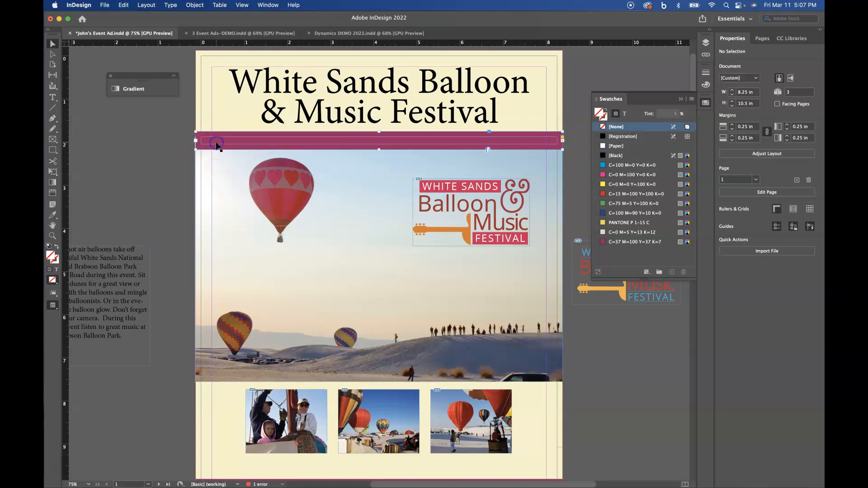
{"action": "left_click_drag", "start_coordinate": [379, 151], "coordinate": [378, 154]}
{"action": "left_click", "coordinate": [155, 139]}
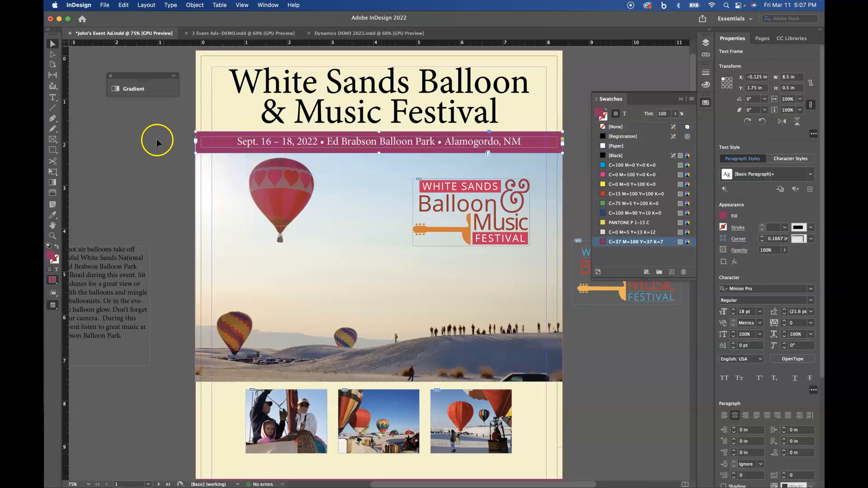
{"action": "key", "text": "w"}
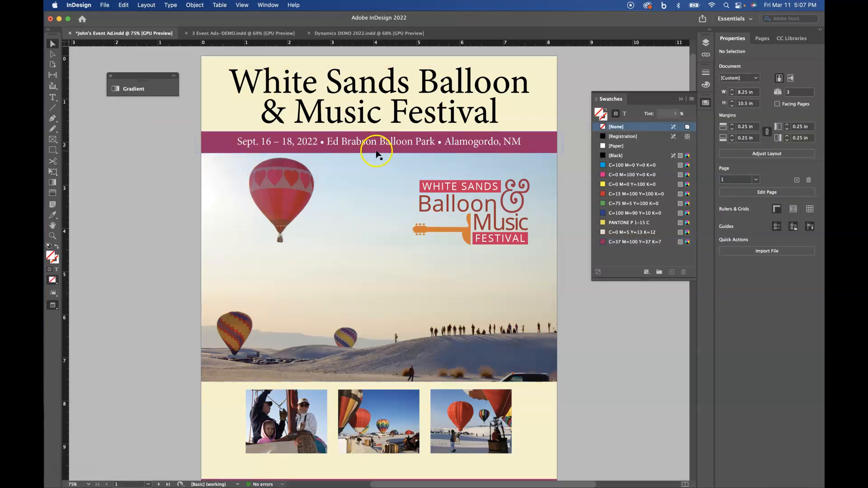
{"action": "left_click", "coordinate": [363, 146]}
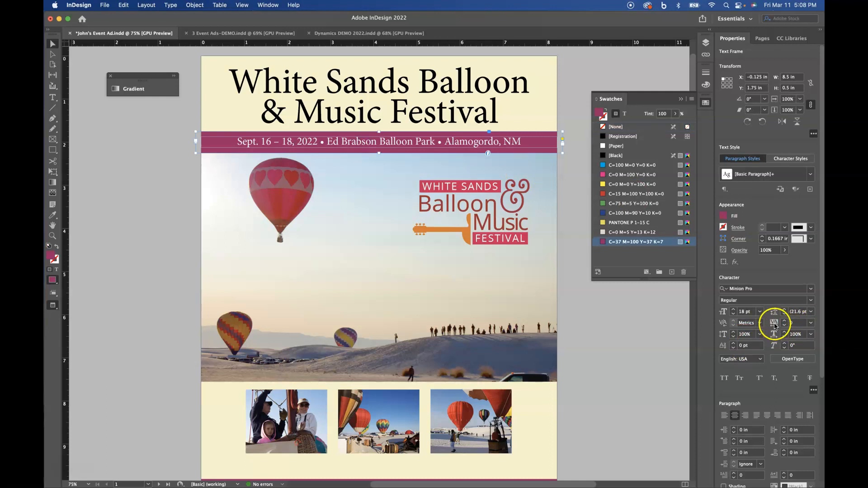
Set the date line's tracking to 10, after briefly trying 50.
{"action": "left_click", "coordinate": [811, 323]}
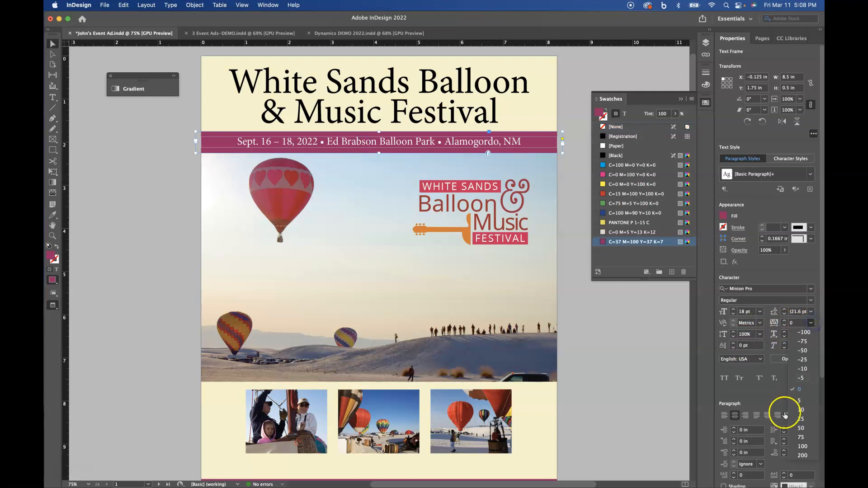
{"action": "left_click", "coordinate": [799, 429]}
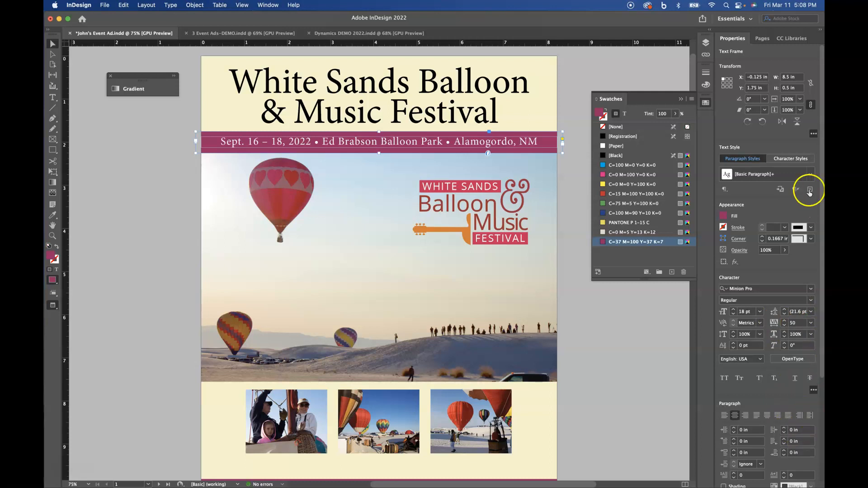
{"action": "left_click", "coordinate": [811, 324]}
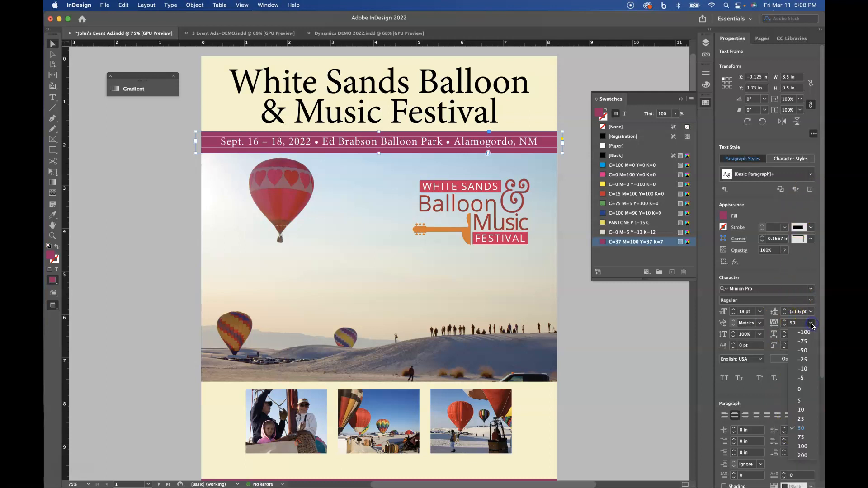
{"action": "left_click", "coordinate": [801, 410]}
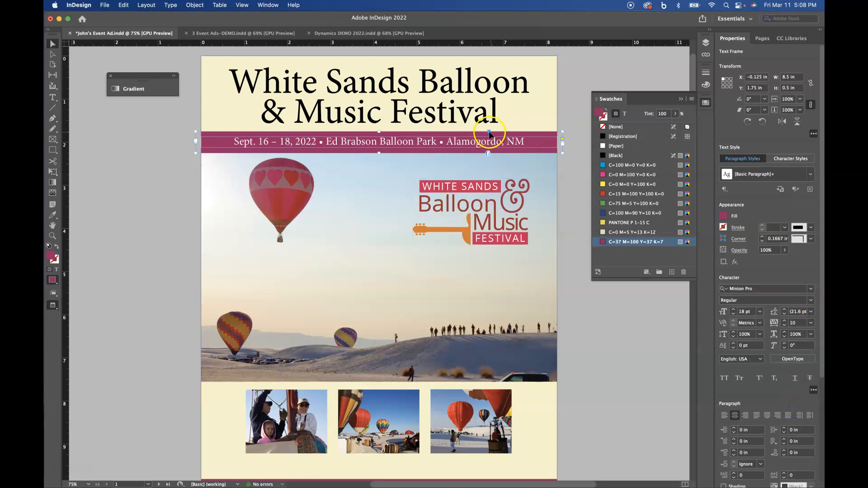
Shrink the date text to 17 pt and pull the banner's bottom edge up slightly.
{"action": "left_click", "coordinate": [734, 315]}
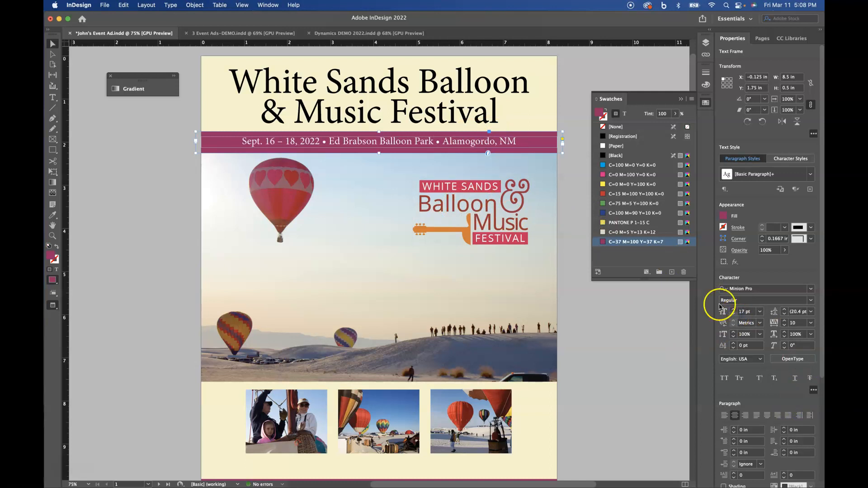
{"action": "left_click", "coordinate": [510, 132]}
{"action": "left_click_drag", "start_coordinate": [378, 153], "coordinate": [379, 150]}
Select the date banner frame and give it a black stroke.
{"action": "left_click", "coordinate": [355, 172]}
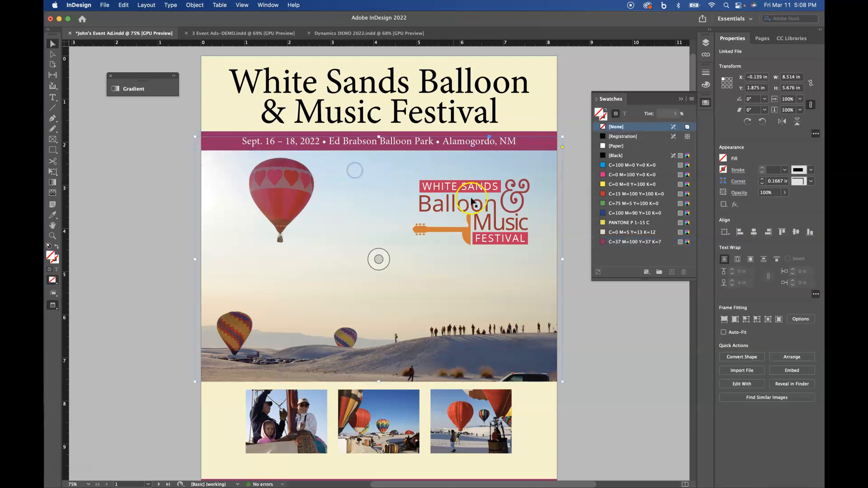
{"action": "left_click", "coordinate": [573, 83]}
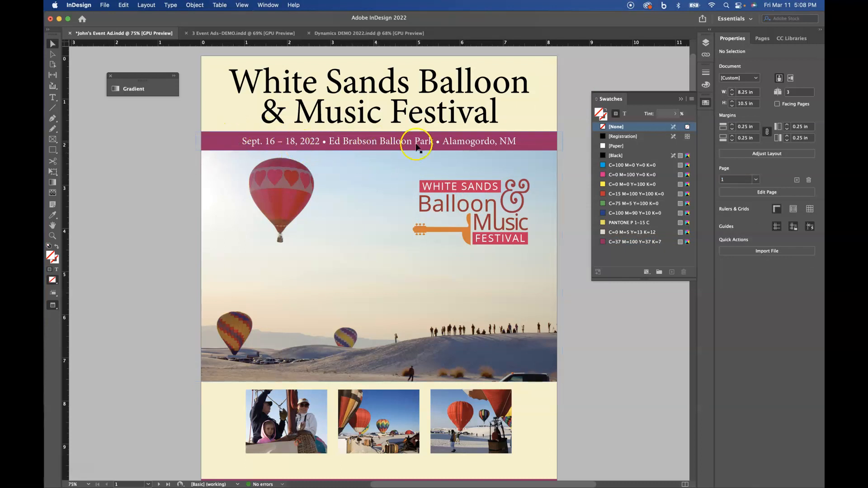
{"action": "left_click", "coordinate": [537, 141]}
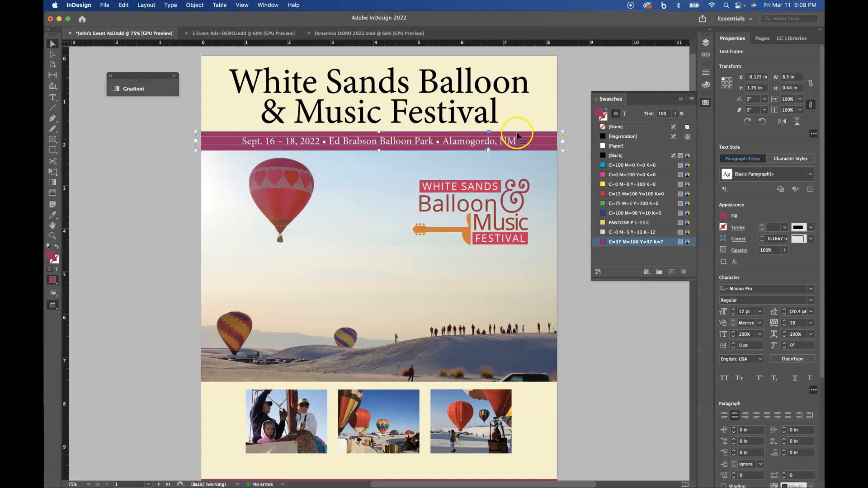
{"action": "left_click", "coordinate": [605, 118]}
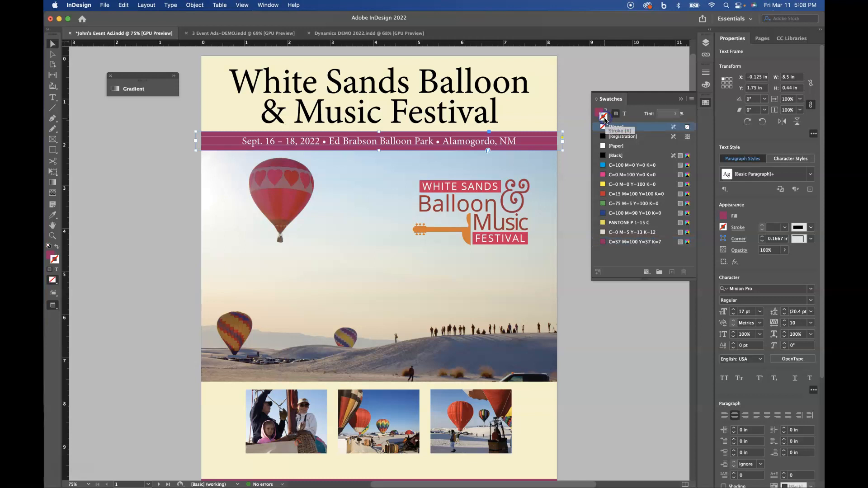
{"action": "left_click", "coordinate": [604, 155]}
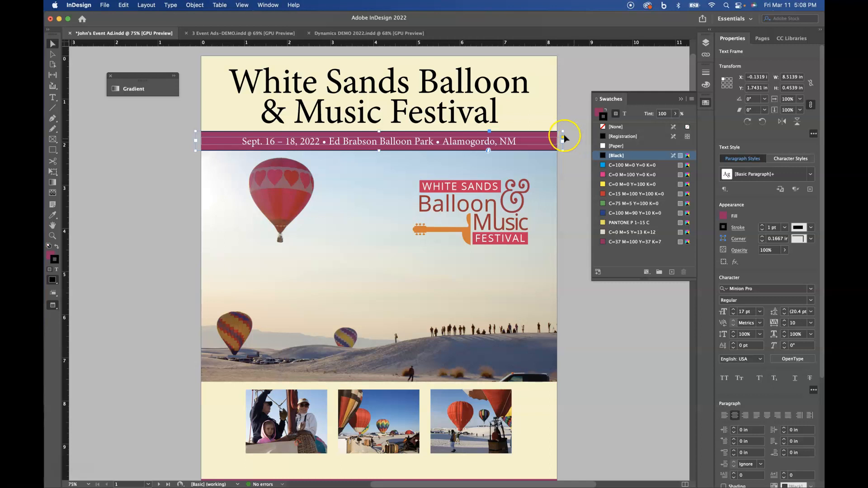
Toggle between frame-edge and preview views to check the stroked banner.
{"action": "key", "text": "w"}
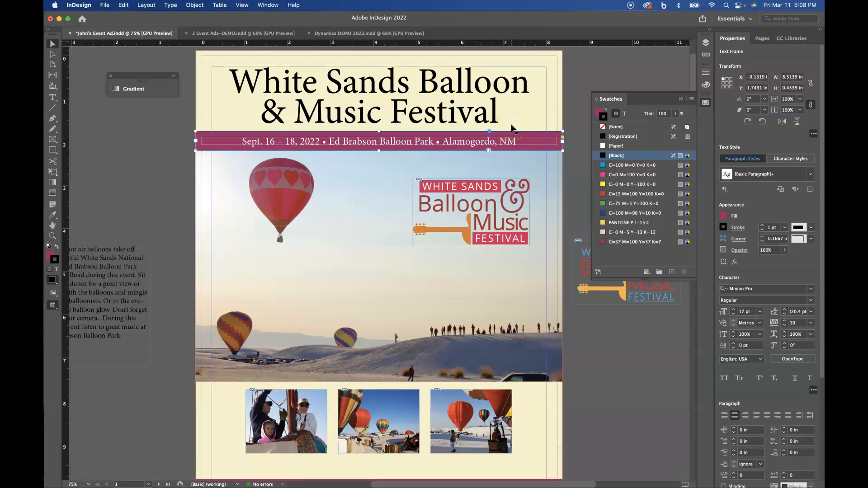
{"action": "left_click", "coordinate": [573, 138]}
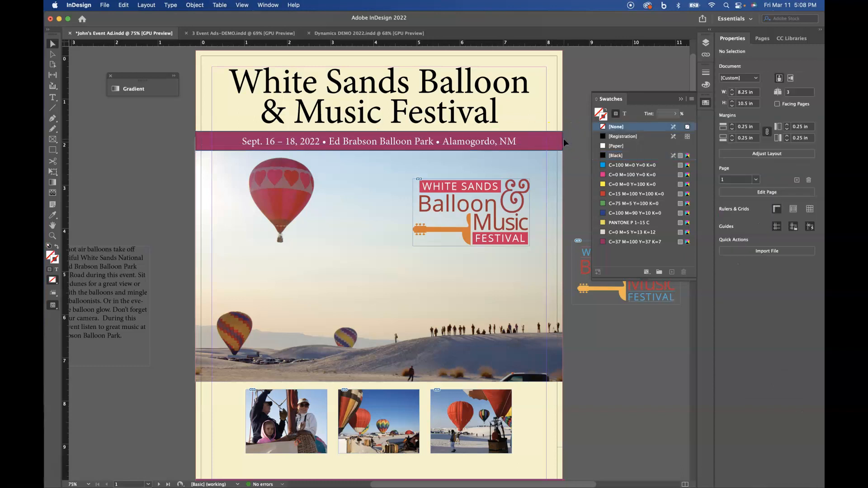
{"action": "key", "text": "w"}
{"action": "left_click", "coordinate": [549, 139]}
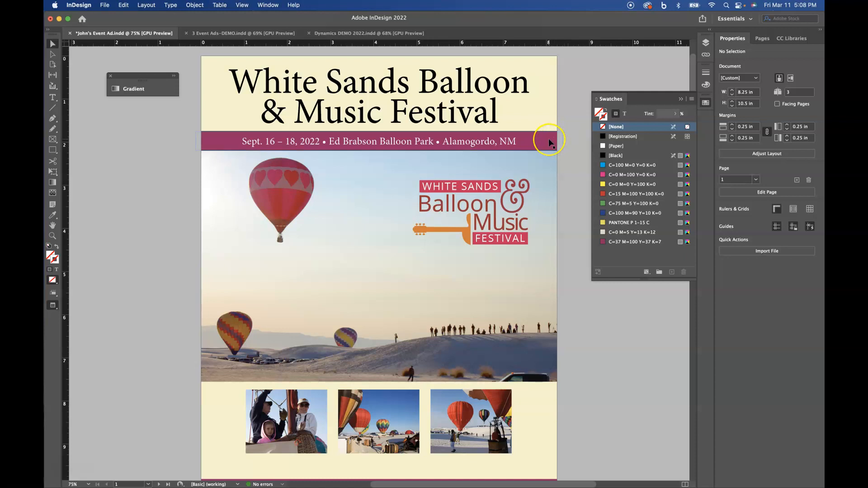
Change the banner stroke to [Paper] at 2 pt and make the banner taller so the date fits.
{"action": "left_click", "coordinate": [540, 142]}
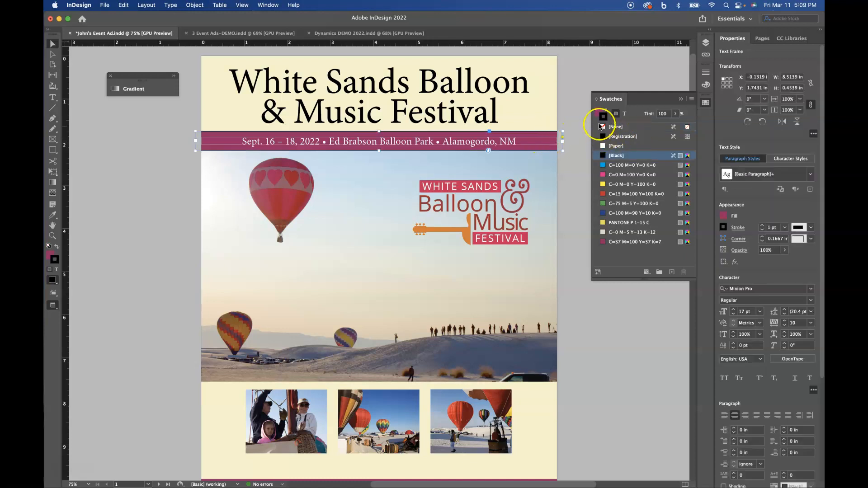
{"action": "left_click", "coordinate": [603, 146]}
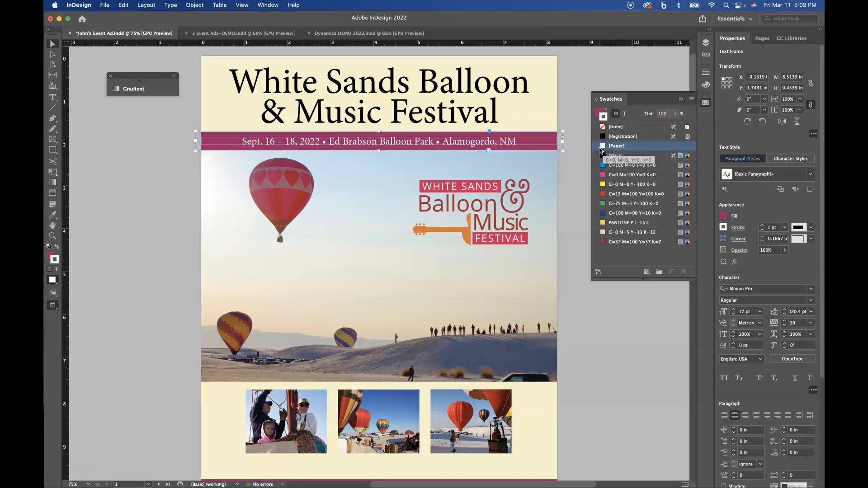
{"action": "left_click", "coordinate": [762, 227]}
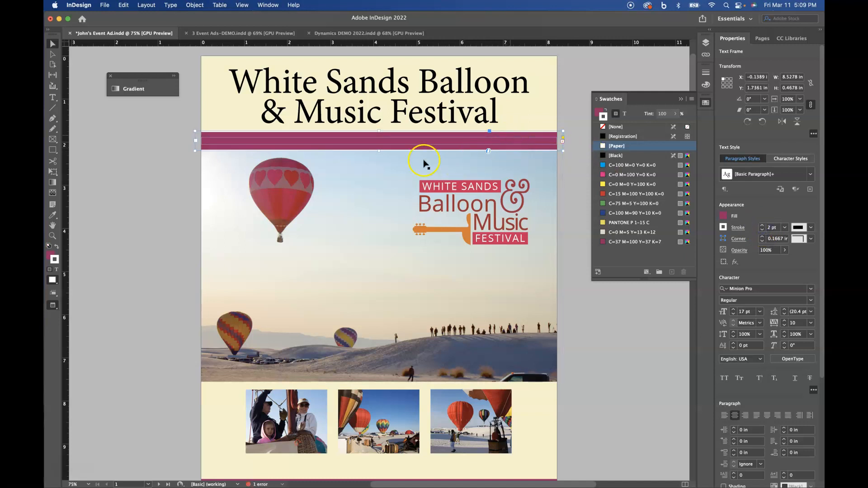
{"action": "left_click_drag", "start_coordinate": [379, 153], "coordinate": [379, 154]}
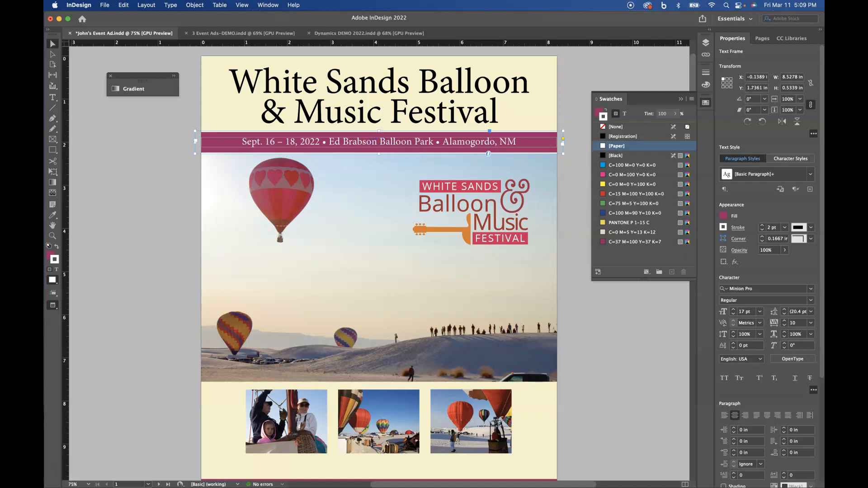
{"action": "left_click", "coordinate": [195, 5]}
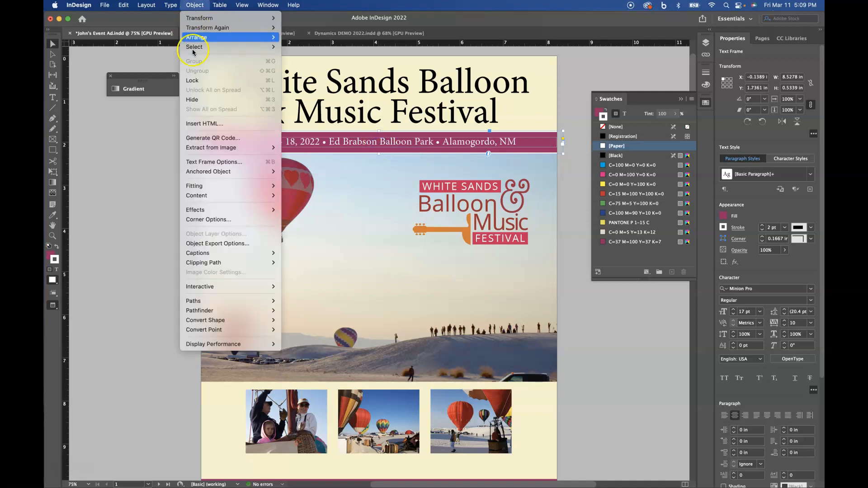
Set the banner's Text Frame Options inset spacing to 0.0625 in.
{"action": "left_click", "coordinate": [196, 163]}
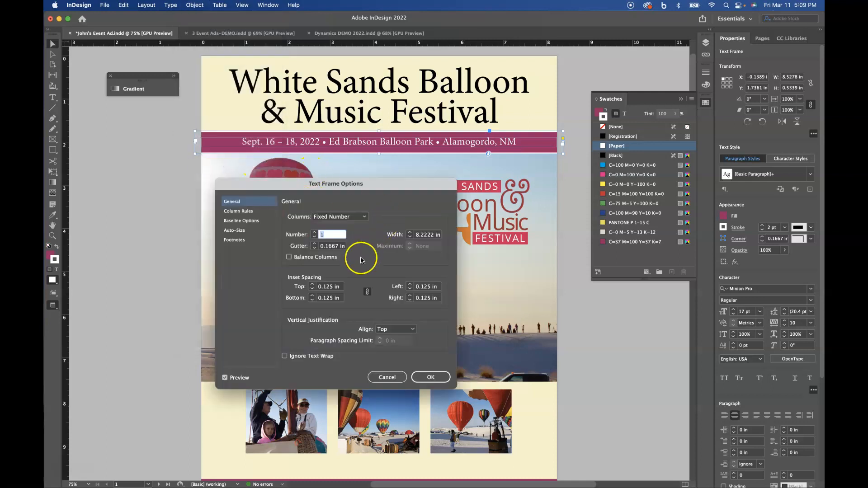
{"action": "left_click", "coordinate": [311, 289]}
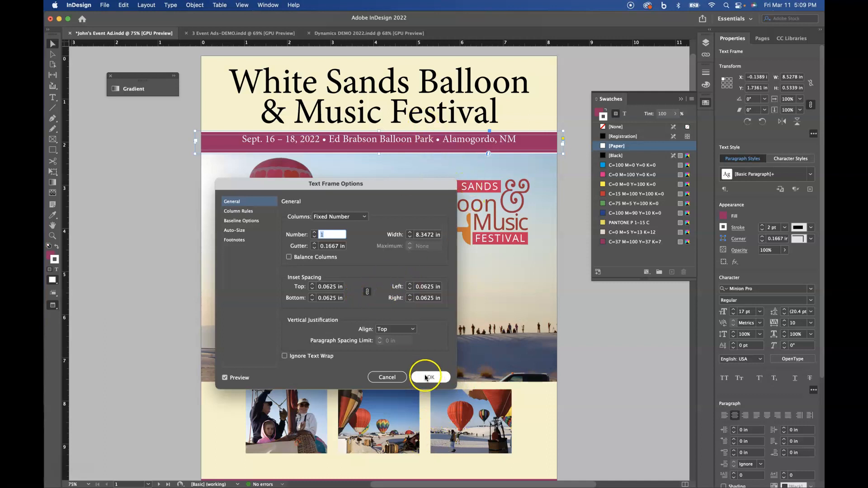
{"action": "left_click", "coordinate": [366, 293]}
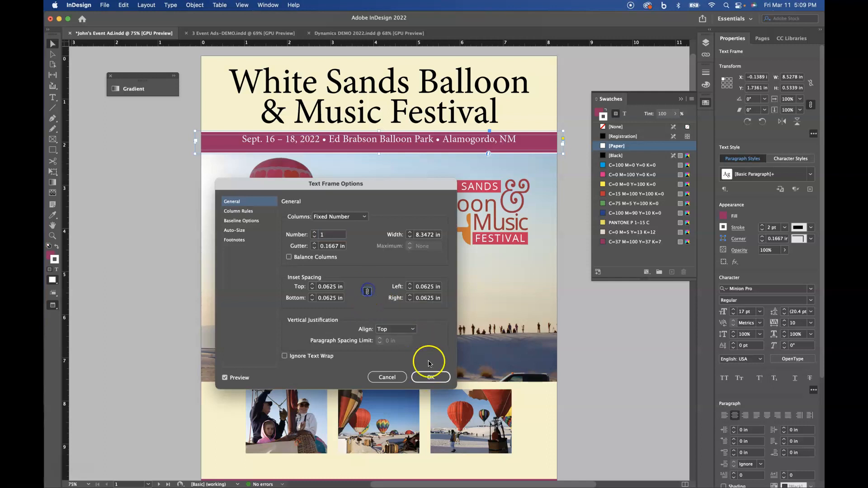
{"action": "left_click", "coordinate": [430, 377]}
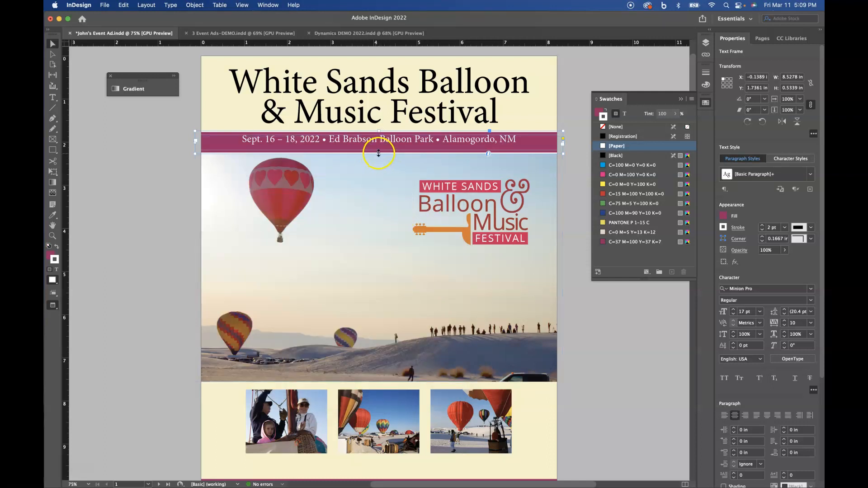
Fit the banner frame to its text and stretch it edge to edge across the page.
{"action": "left_click_drag", "start_coordinate": [379, 154], "coordinate": [380, 153]}
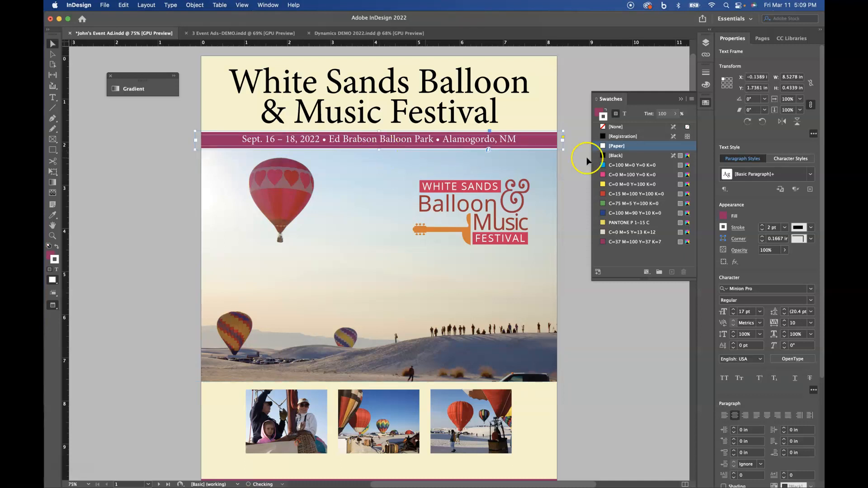
{"action": "double_click", "coordinate": [564, 151]}
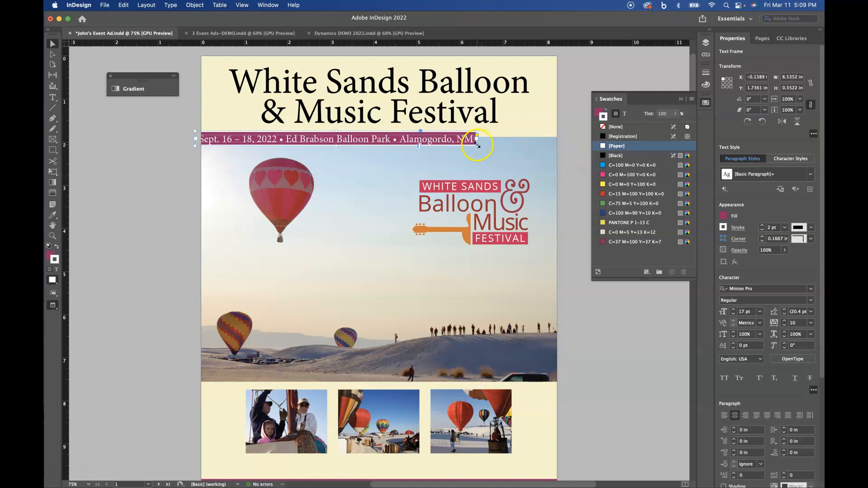
{"action": "left_click_drag", "start_coordinate": [477, 146], "coordinate": [558, 147]}
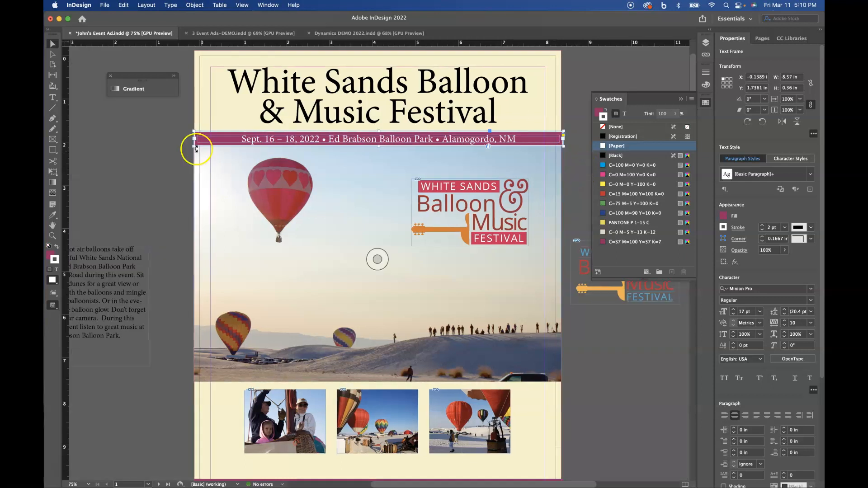
{"action": "left_click_drag", "start_coordinate": [195, 148], "coordinate": [193, 149]}
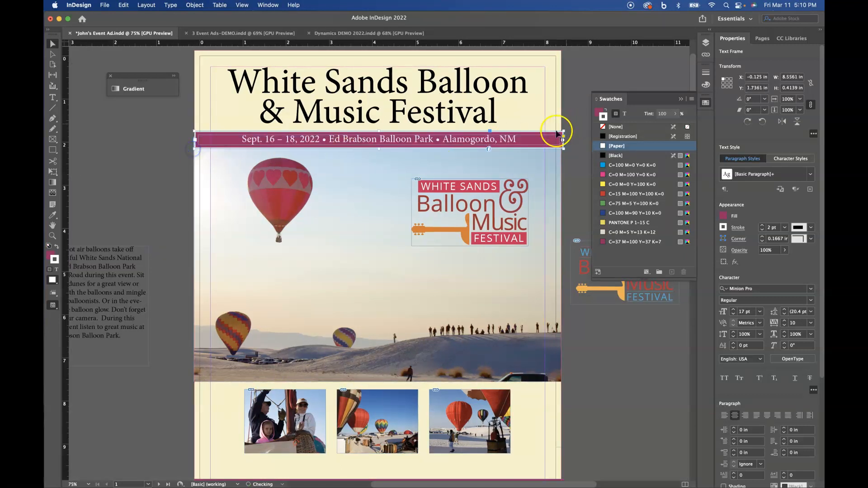
{"action": "left_click", "coordinate": [578, 165]}
{"action": "key", "text": "w"}
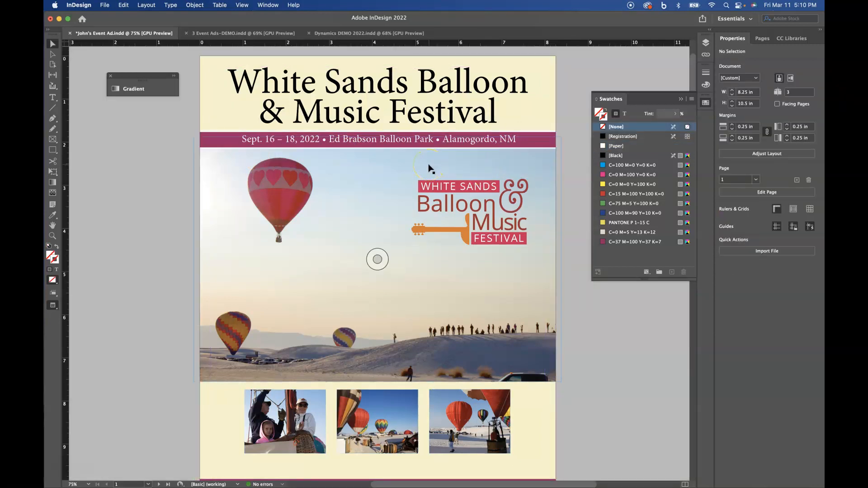
Zoom in and shorten the date-bar frame to hug its single line of text.
{"action": "key", "text": "super+equal"}
{"action": "key", "text": "super+equal"}
{"action": "scroll", "coordinate": [407, 190], "scroll_direction": "up", "scroll_amount": 5}
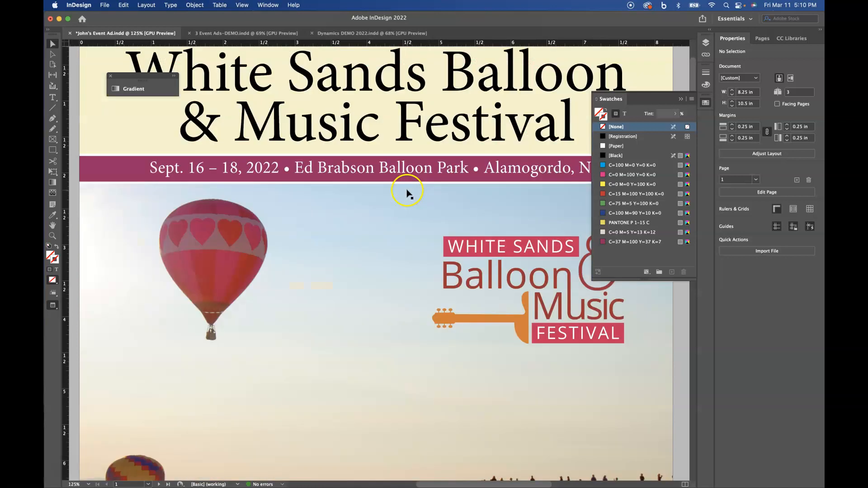
{"action": "left_click", "coordinate": [379, 295]}
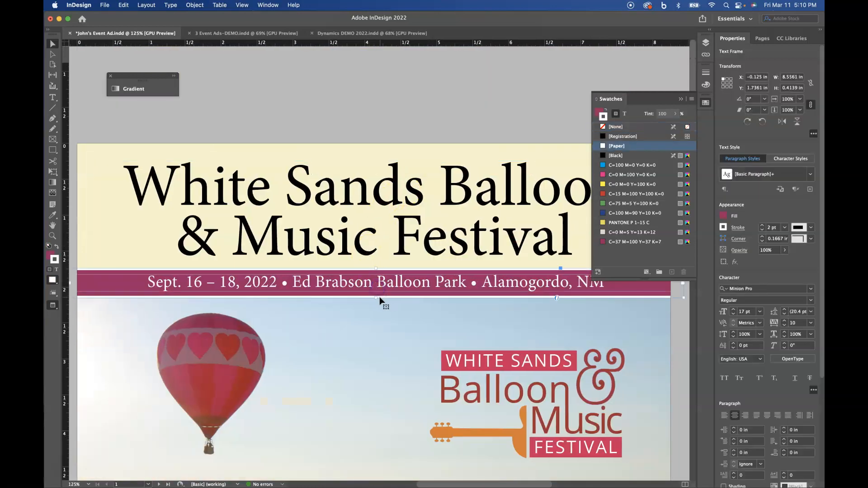
{"action": "left_click_drag", "start_coordinate": [375, 299], "coordinate": [378, 296]}
Fit the whole ad page in the window and check the title frame.
{"action": "left_click", "coordinate": [370, 326]}
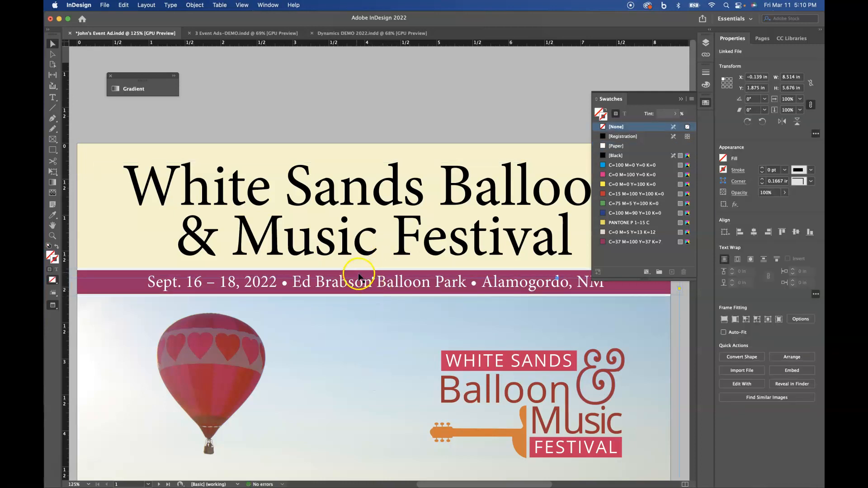
{"action": "key", "text": "super+0"}
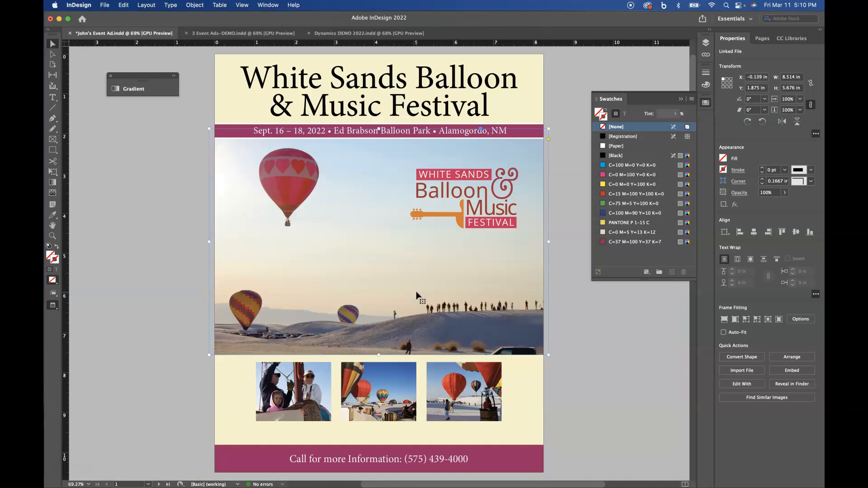
{"action": "left_click", "coordinate": [569, 129]}
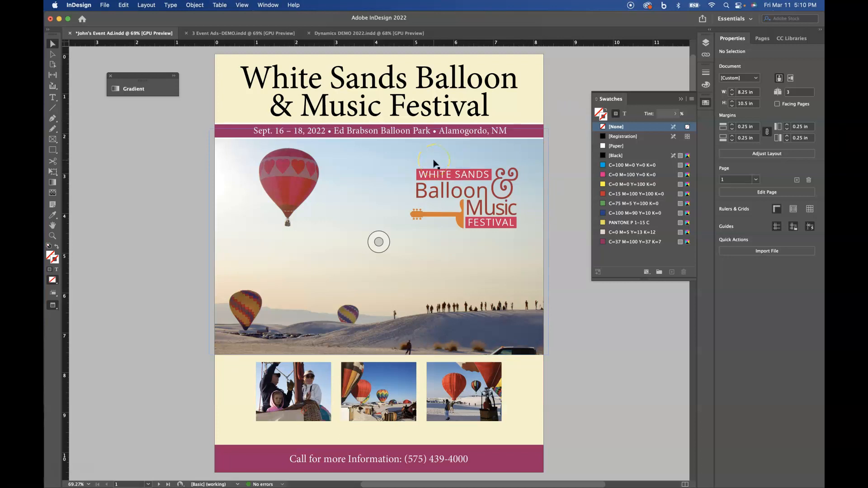
{"action": "left_click", "coordinate": [388, 89]}
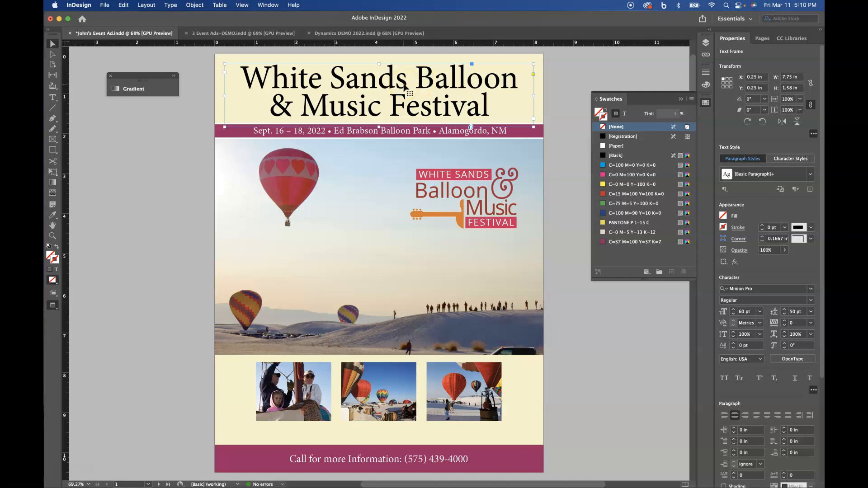
{"action": "left_click", "coordinate": [563, 150]}
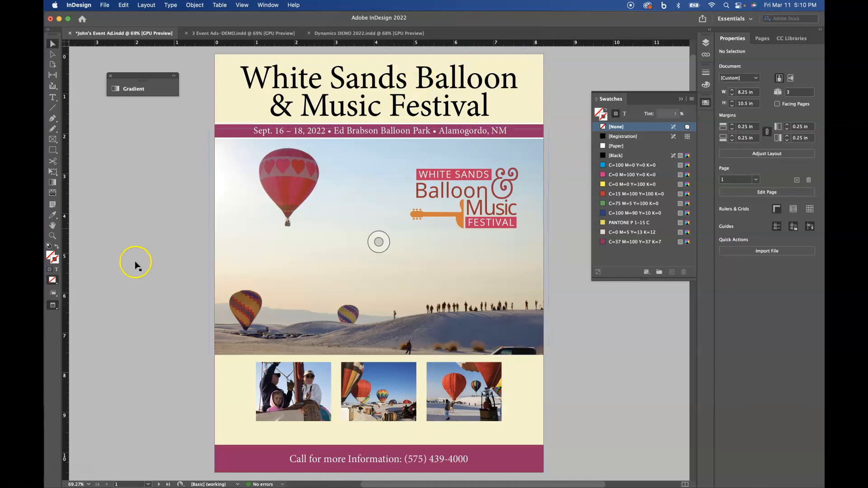
{"action": "scroll", "coordinate": [436, 332], "scroll_direction": "down", "scroll_amount": 3}
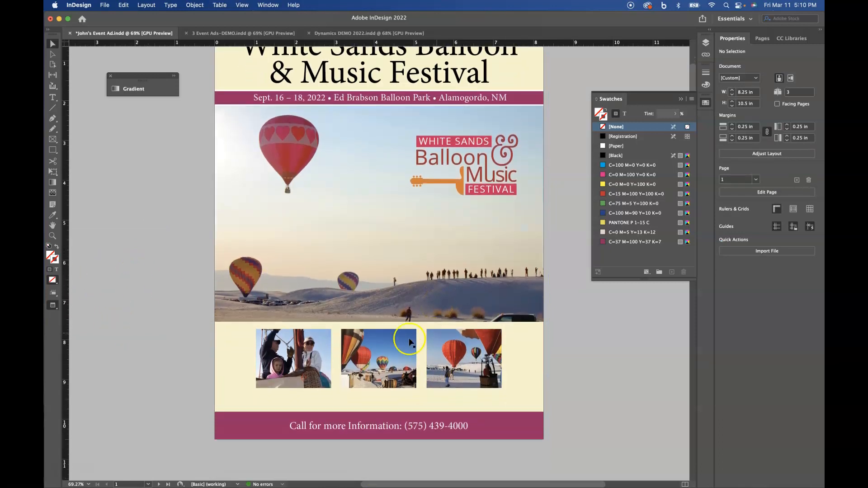
Make the plum footer bar slimmer by lowering its top edge.
{"action": "left_click", "coordinate": [378, 421]}
{"action": "left_click_drag", "start_coordinate": [381, 415], "coordinate": [380, 419]}
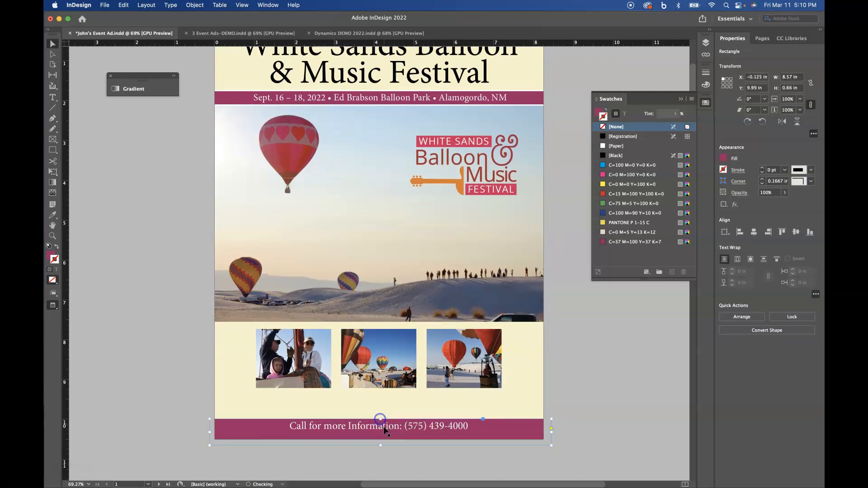
{"action": "left_click", "coordinate": [590, 404]}
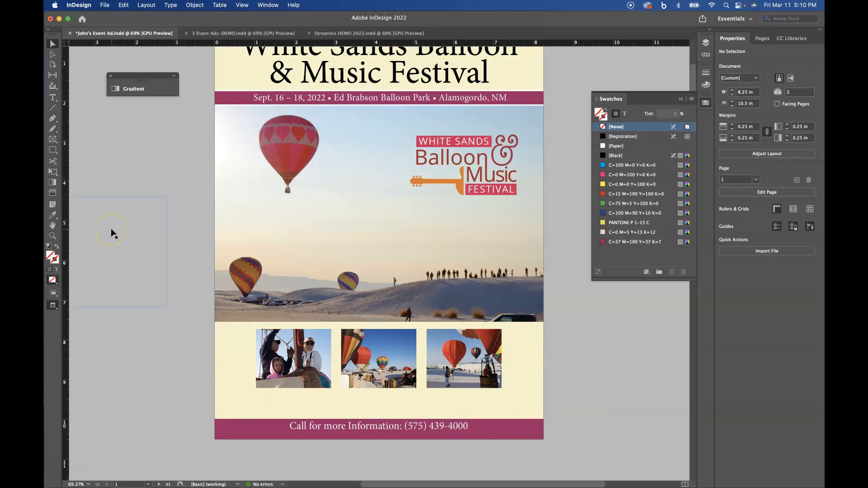
Move the body-text frame onto the page below the photos, set it to 10 pt, and shorten it.
{"action": "key", "text": "w"}
{"action": "left_click_drag", "start_coordinate": [121, 231], "coordinate": [320, 342]}
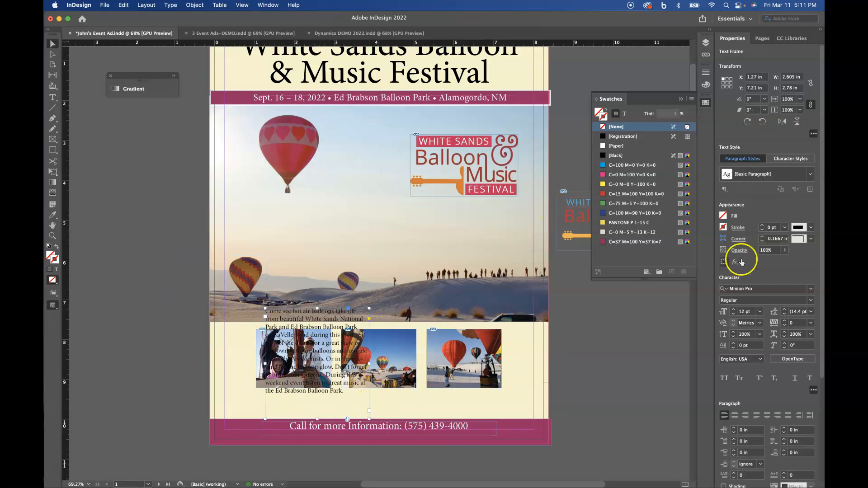
{"action": "left_click", "coordinate": [733, 314]}
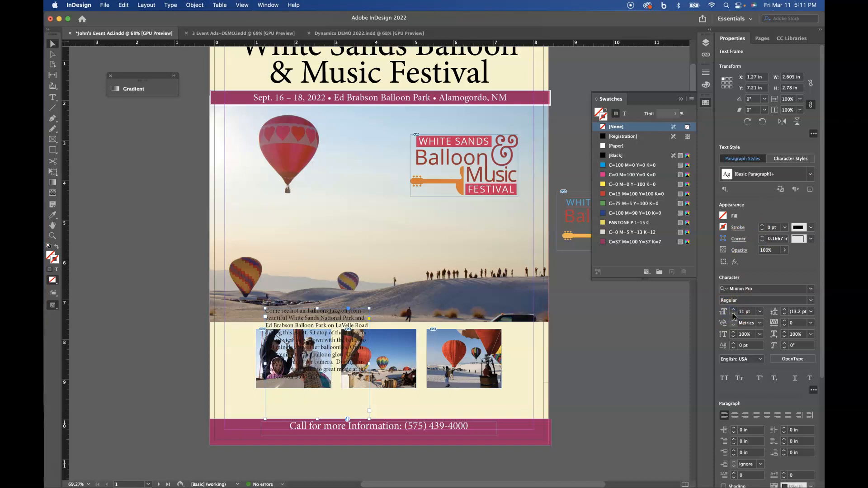
{"action": "left_click", "coordinate": [733, 315]}
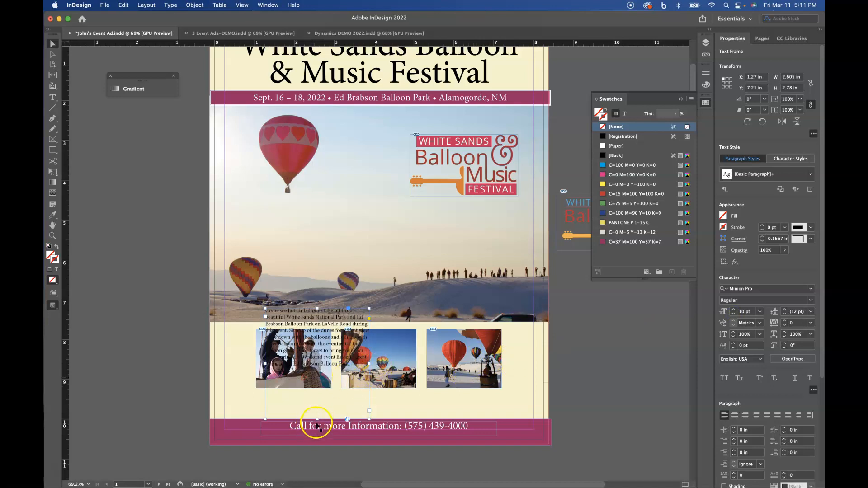
{"action": "left_click_drag", "start_coordinate": [316, 419], "coordinate": [309, 455]}
{"action": "scroll", "coordinate": [516, 385], "scroll_direction": "down", "scroll_amount": 2}
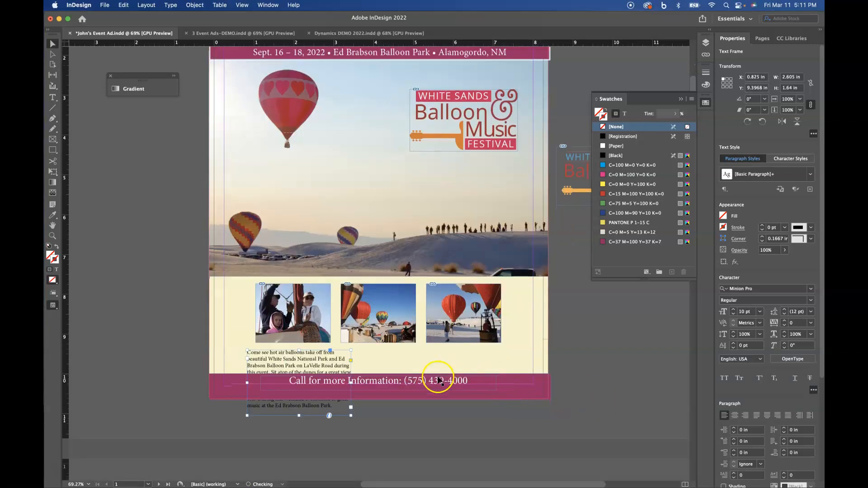
Resize the body-text frame into a short 3.22 in wide column beneath the photos.
{"action": "left_click_drag", "start_coordinate": [351, 416], "coordinate": [510, 387]}
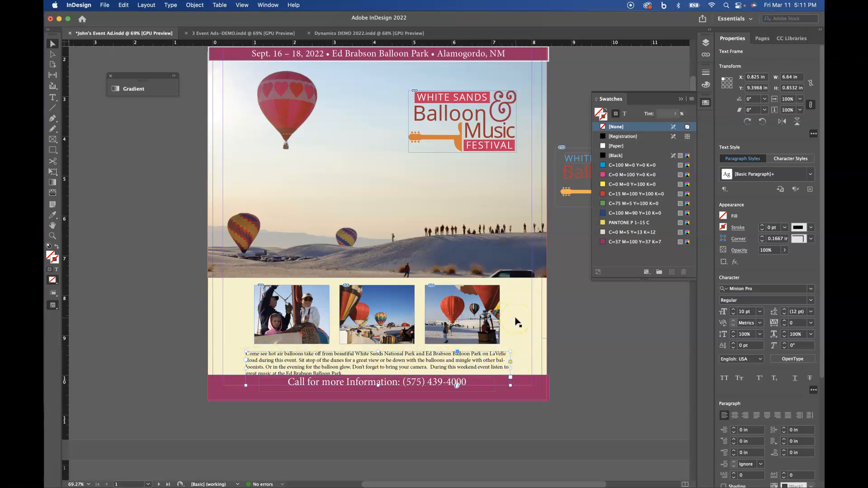
{"action": "left_click_drag", "start_coordinate": [510, 369], "coordinate": [374, 374]}
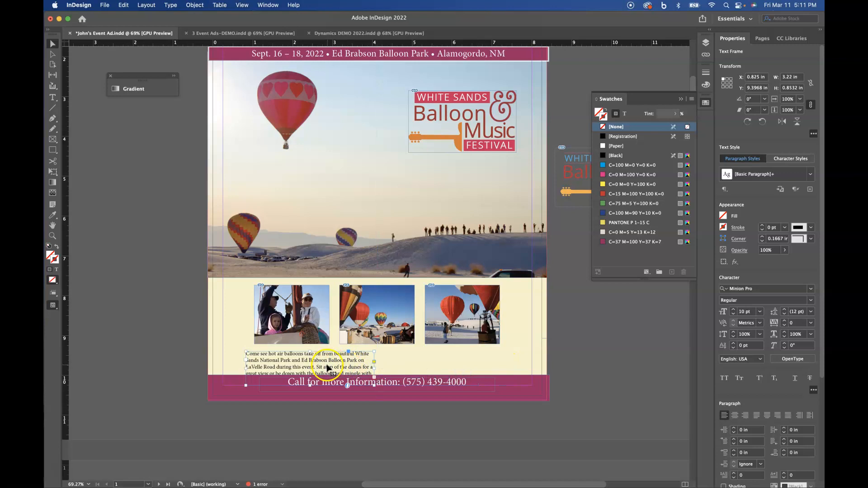
Thread the overflowing body text into a newly drawn second text frame.
{"action": "left_click", "coordinate": [374, 379]}
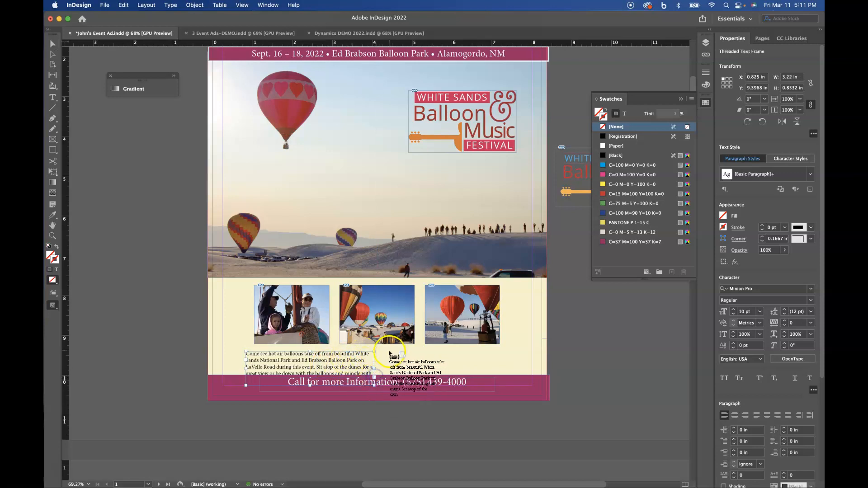
{"action": "left_click_drag", "start_coordinate": [384, 352], "coordinate": [502, 374]}
{"action": "left_click", "coordinate": [52, 45]}
{"action": "left_click", "coordinate": [444, 360]}
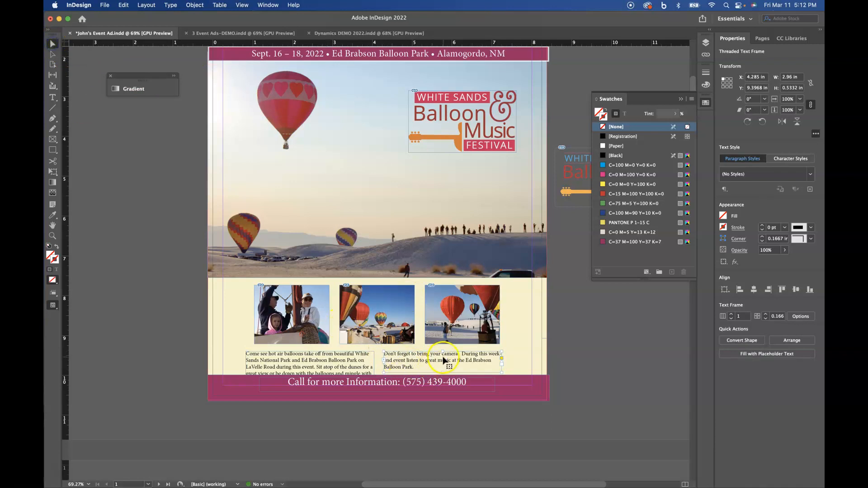
{"action": "left_click_drag", "start_coordinate": [444, 361], "coordinate": [305, 359]}
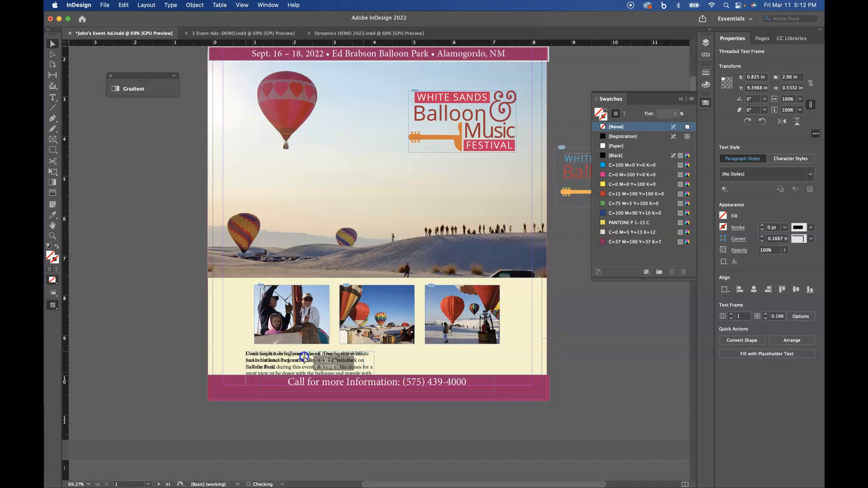
Widen the second frame, place it right of the first, and shorten the left frame.
{"action": "left_click", "coordinate": [364, 364]}
{"action": "left_click_drag", "start_coordinate": [365, 364], "coordinate": [375, 361]}
{"action": "left_click_drag", "start_coordinate": [298, 363], "coordinate": [434, 359]}
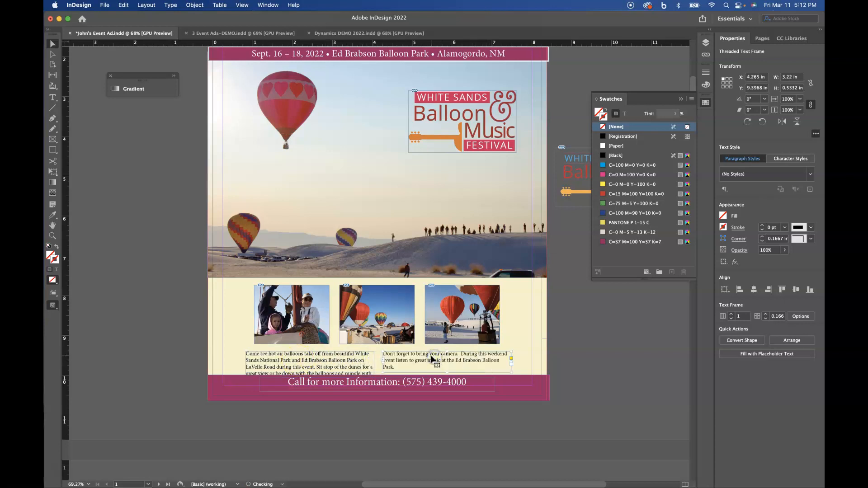
{"action": "left_click", "coordinate": [517, 318]}
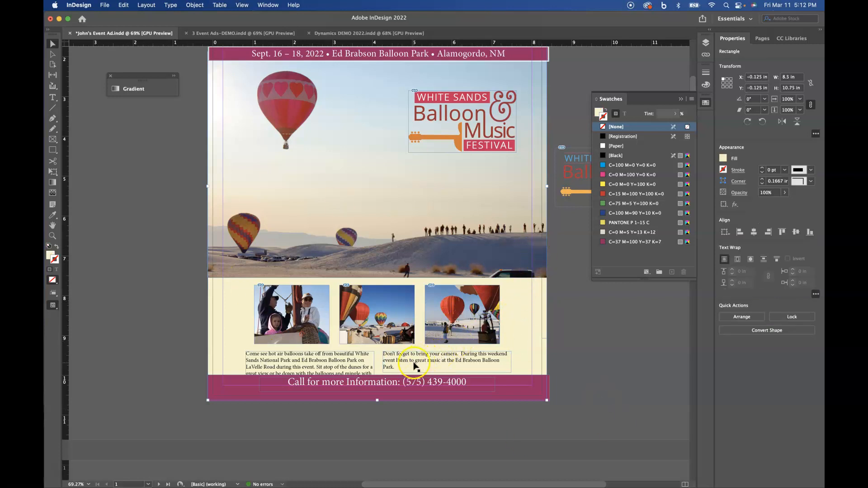
{"action": "left_click", "coordinate": [344, 370]}
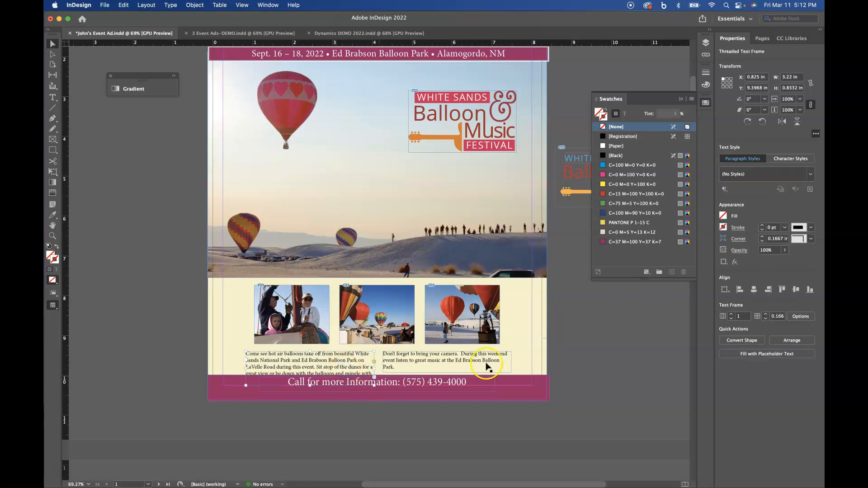
{"action": "left_click_drag", "start_coordinate": [310, 385], "coordinate": [311, 378]}
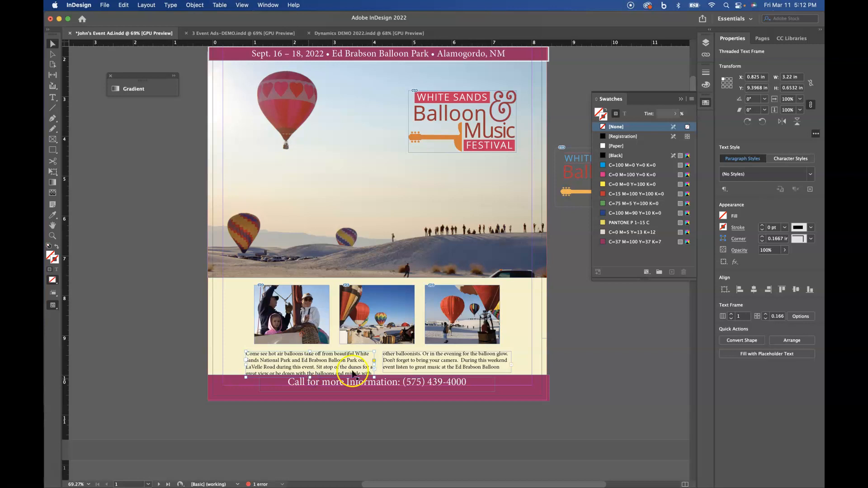
Select both threaded text columns and nudge them up together.
{"action": "left_click", "coordinate": [523, 339]}
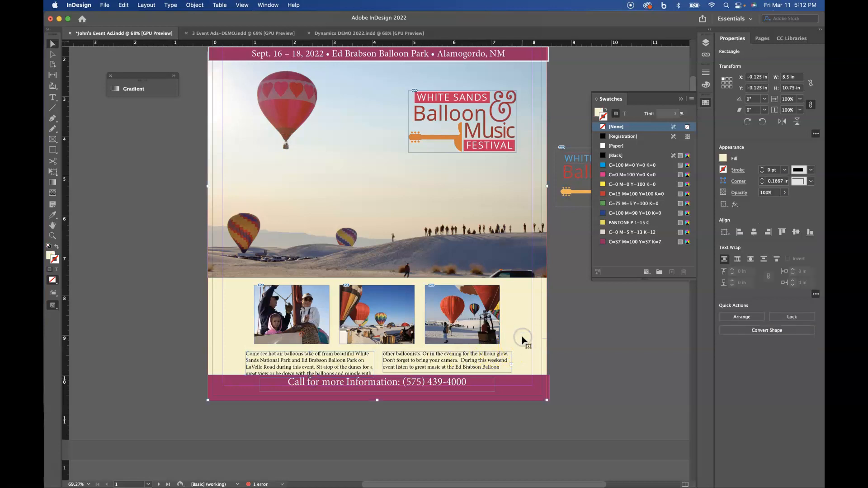
{"action": "left_click", "coordinate": [360, 366]}
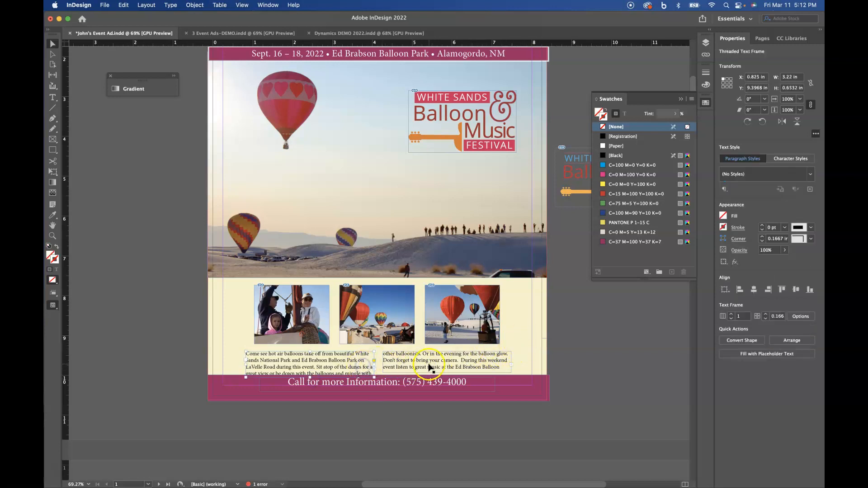
{"action": "left_click", "coordinate": [429, 363], "text": "shift"}
{"action": "left_click_drag", "start_coordinate": [429, 363], "coordinate": [426, 362]}
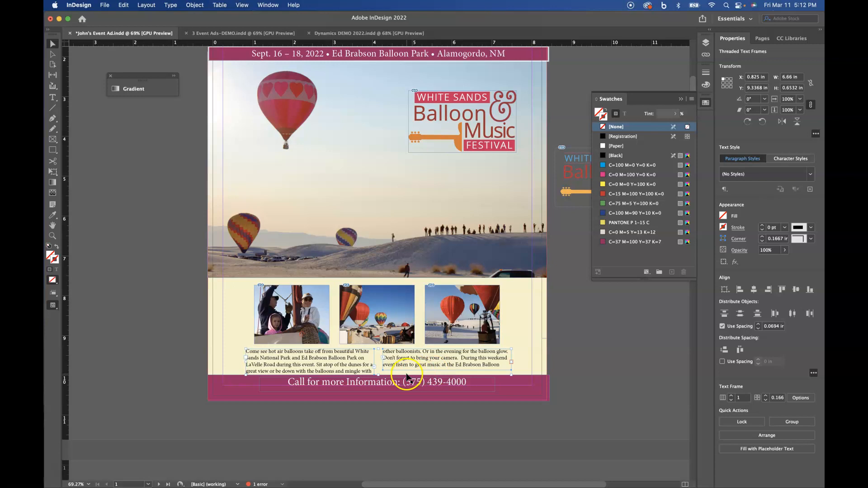
{"action": "left_click", "coordinate": [439, 366]}
{"action": "left_click", "coordinate": [526, 365]}
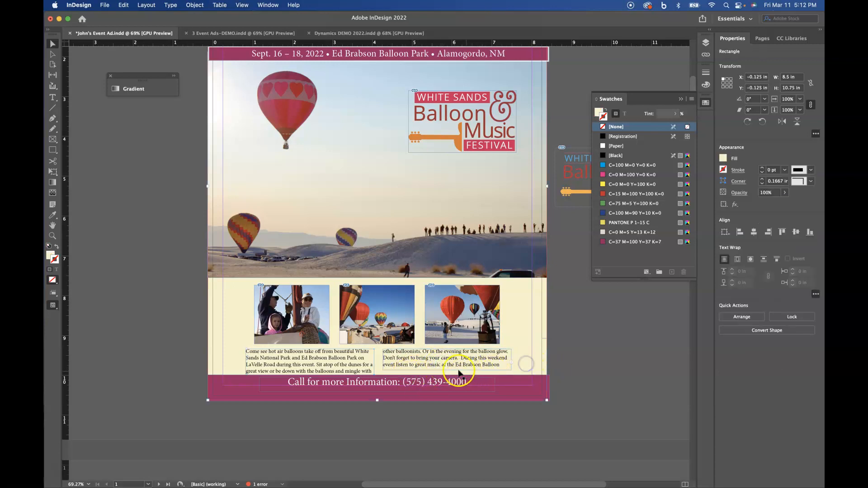
Lengthen and widen the two columns so the text balances and ends with 'Balloon Park.'.
{"action": "left_click", "coordinate": [451, 364]}
{"action": "left_click_drag", "start_coordinate": [448, 370], "coordinate": [448, 378]}
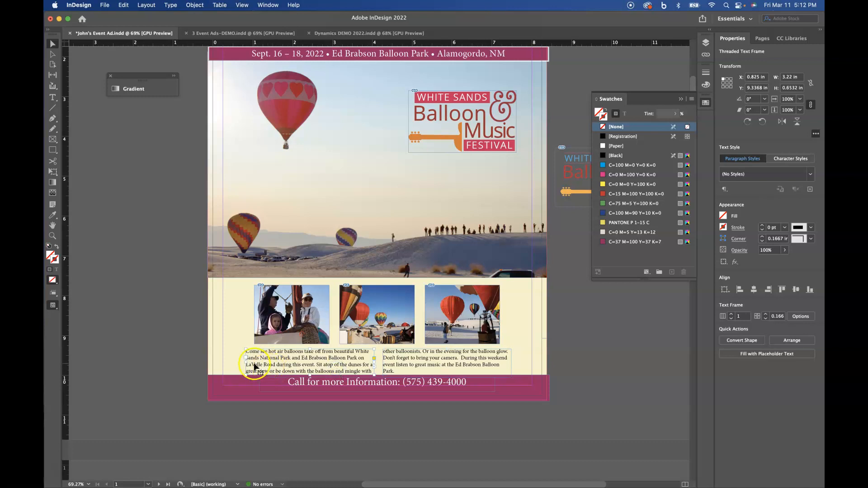
{"action": "left_click_drag", "start_coordinate": [246, 362], "coordinate": [240, 363]}
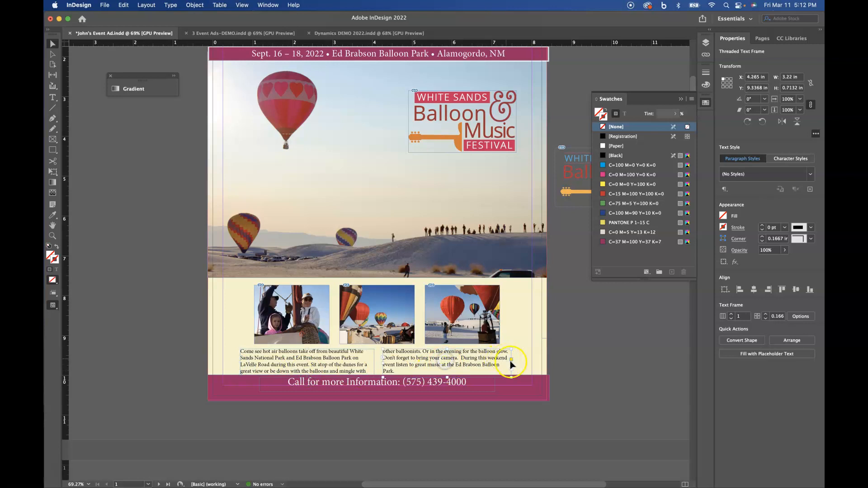
{"action": "left_click_drag", "start_coordinate": [511, 363], "coordinate": [517, 363]}
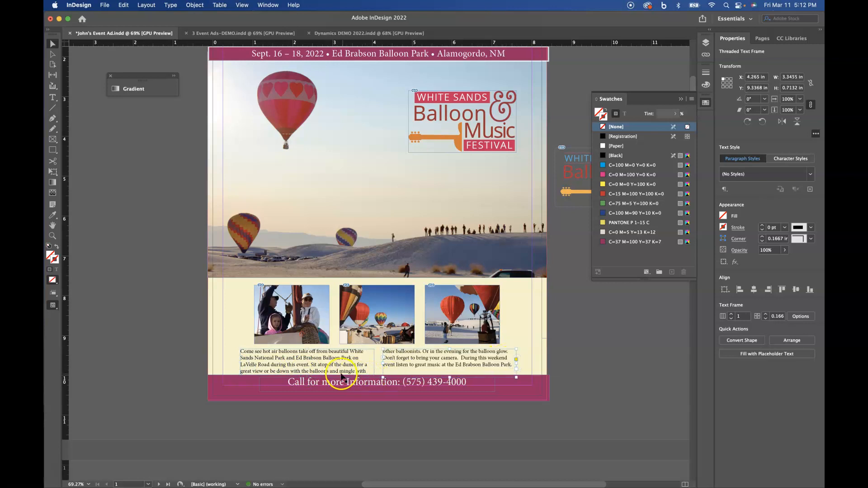
{"action": "left_click", "coordinate": [307, 381]}
{"action": "left_click_drag", "start_coordinate": [308, 375], "coordinate": [311, 377]}
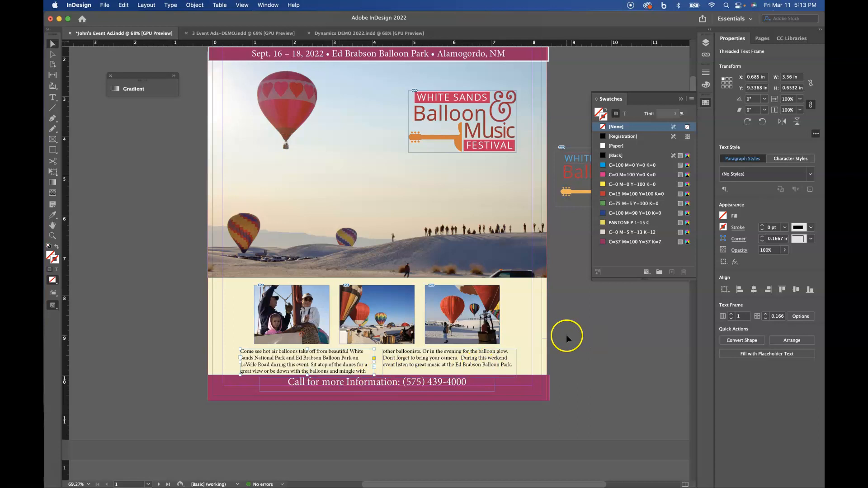
{"action": "left_click", "coordinate": [525, 330]}
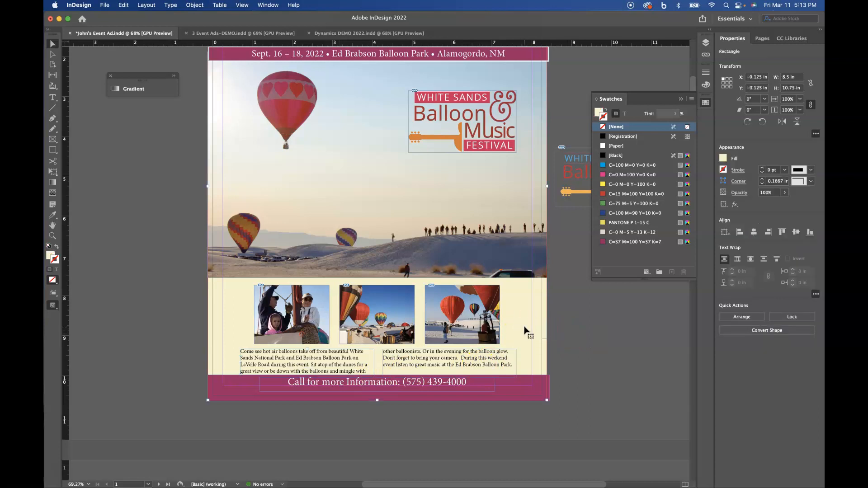
Move the cream background rectangle to the right, then undo the move.
{"action": "left_click", "coordinate": [318, 323]}
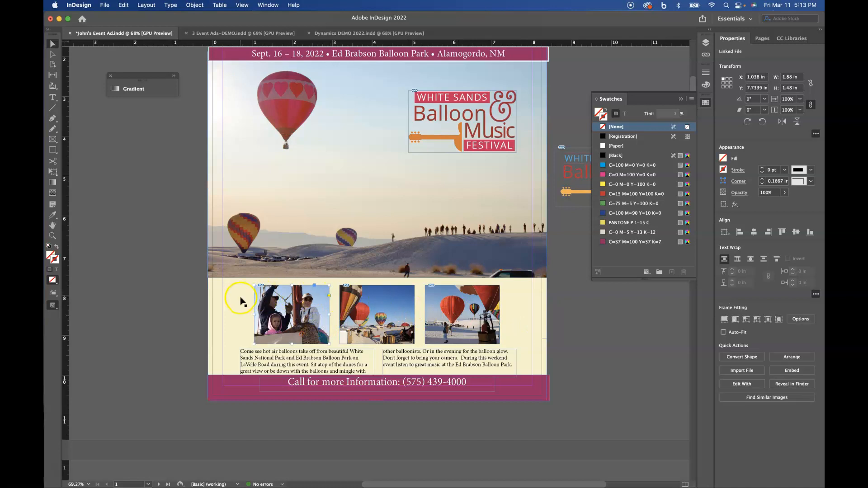
{"action": "left_click_drag", "start_coordinate": [240, 298], "coordinate": [409, 312]}
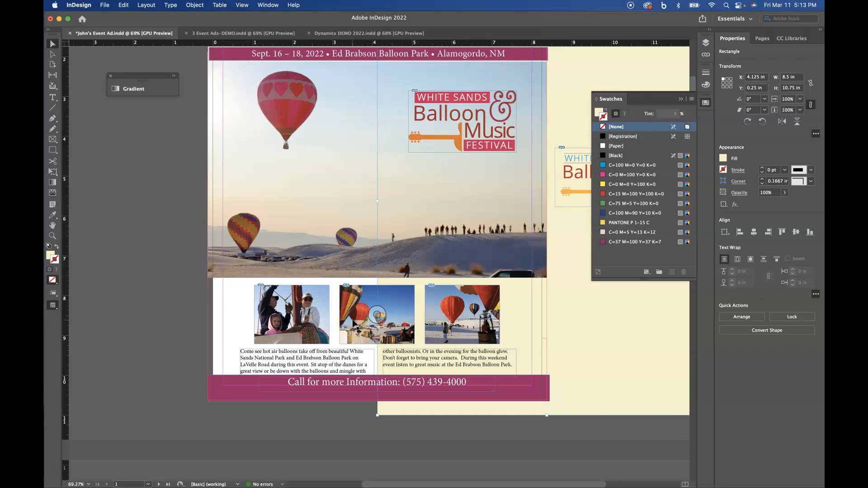
{"action": "key", "text": "super+z"}
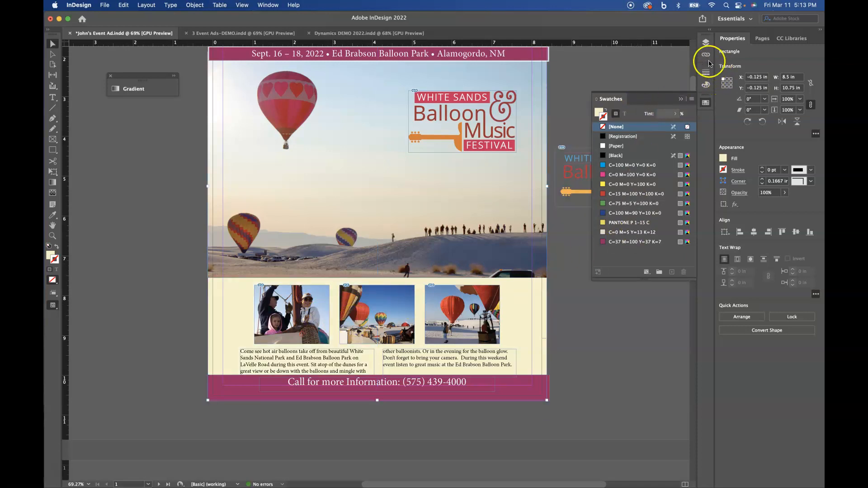
Create Layer 2 above Layer 1 in the Layers panel.
{"action": "scroll", "coordinate": [489, 149], "scroll_direction": "up", "scroll_amount": 3}
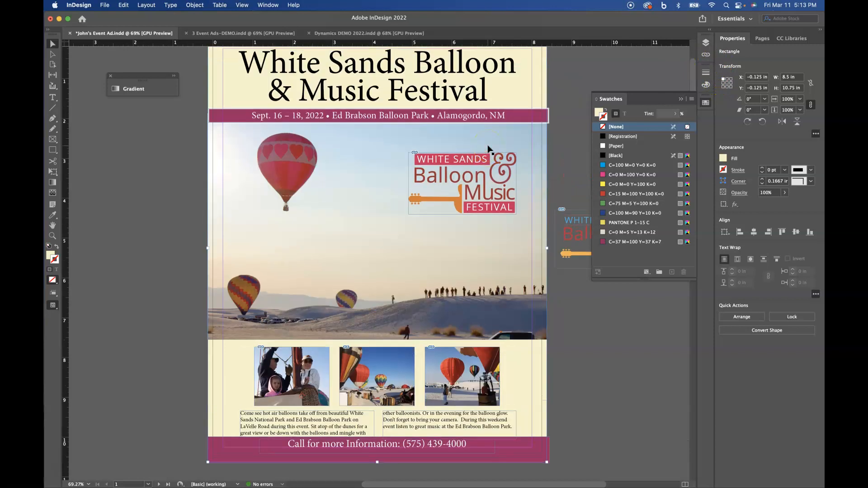
{"action": "scroll", "coordinate": [488, 148], "scroll_direction": "up", "scroll_amount": 1}
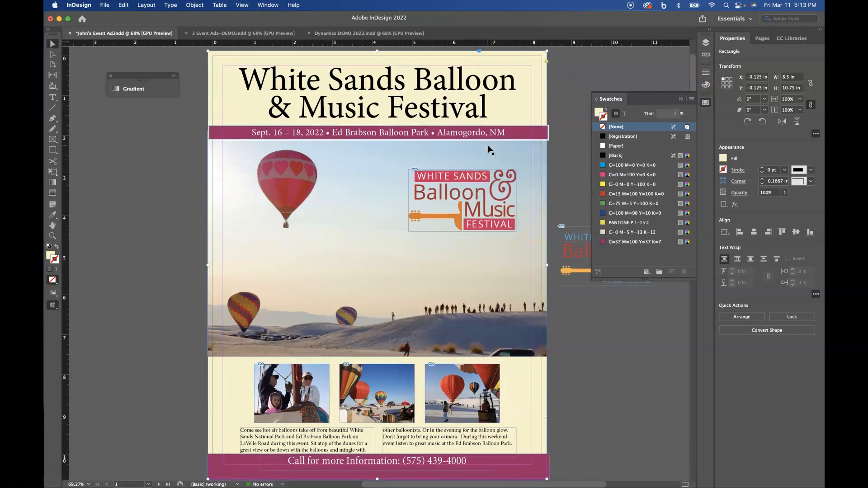
{"action": "left_click", "coordinate": [705, 44]}
{"action": "left_click", "coordinate": [629, 51]}
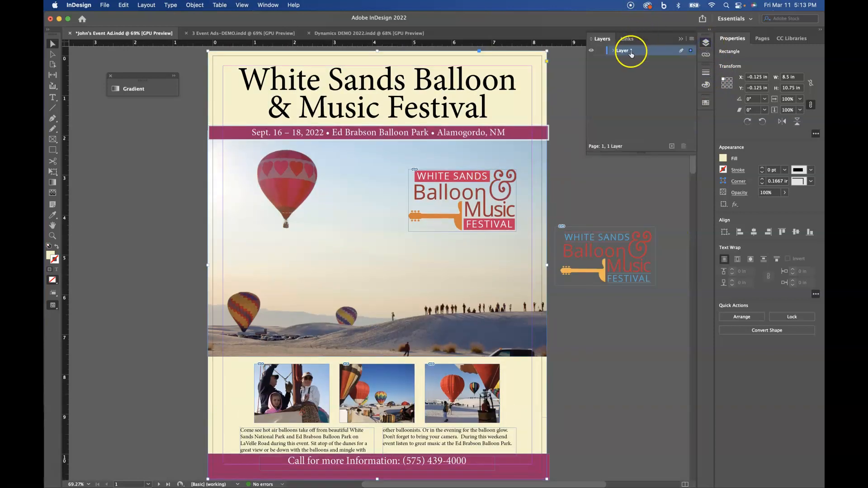
{"action": "left_click", "coordinate": [614, 51]}
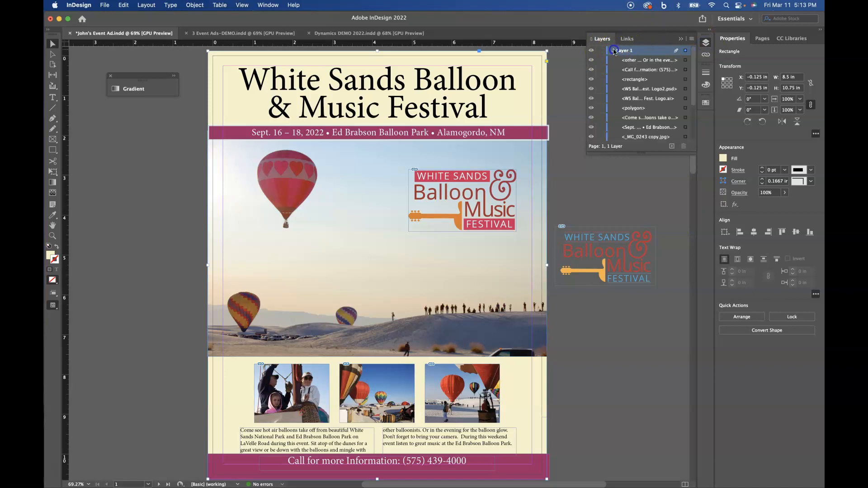
{"action": "left_click", "coordinate": [614, 51]}
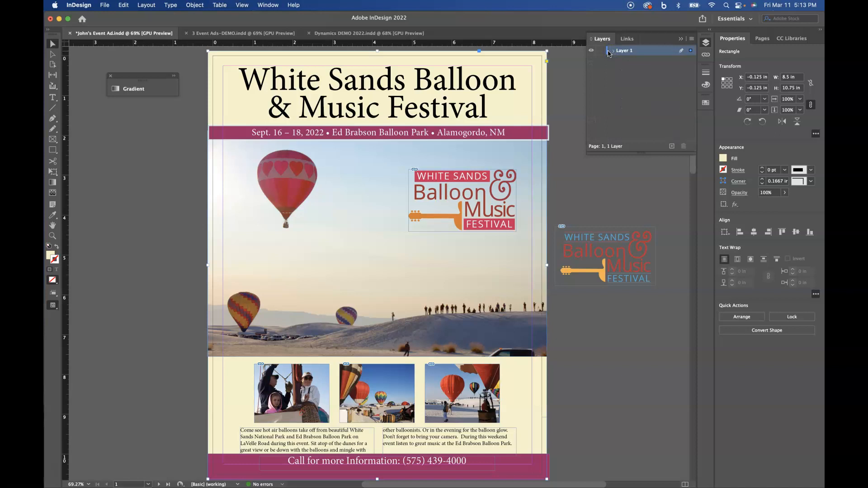
{"action": "left_click", "coordinate": [672, 146]}
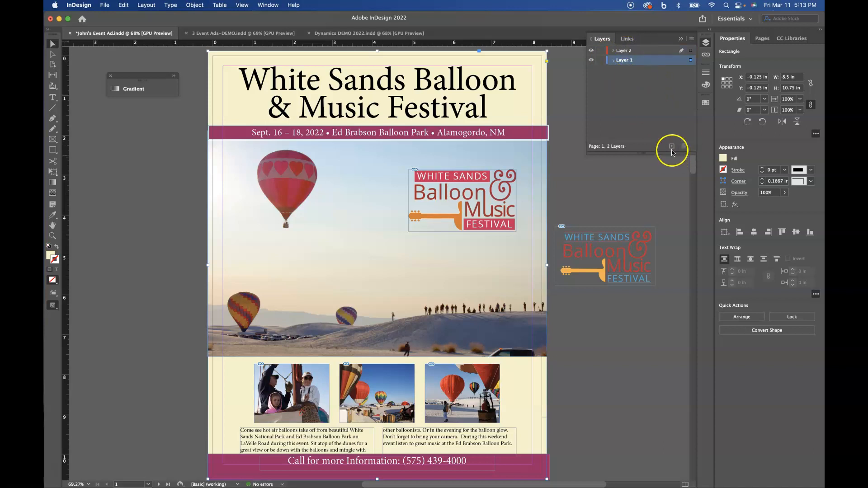
Name Layer 2 'Background' in its Layer Options.
{"action": "double_click", "coordinate": [622, 51]}
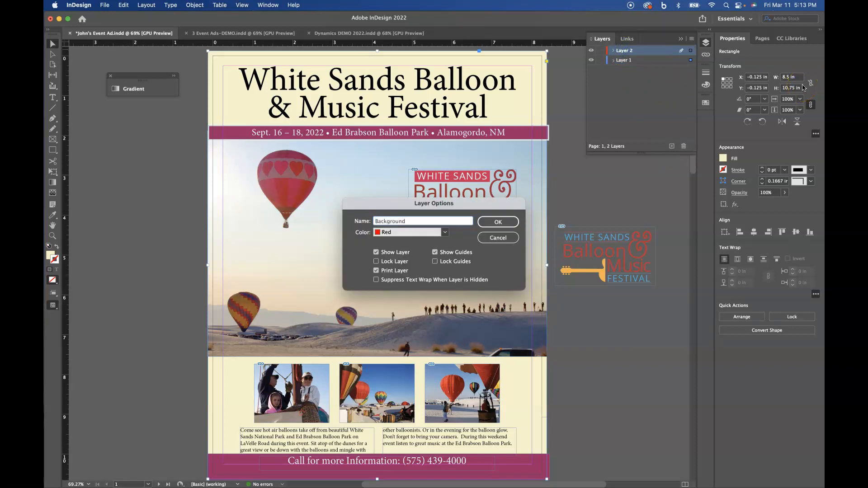
{"action": "left_click", "coordinate": [501, 222]}
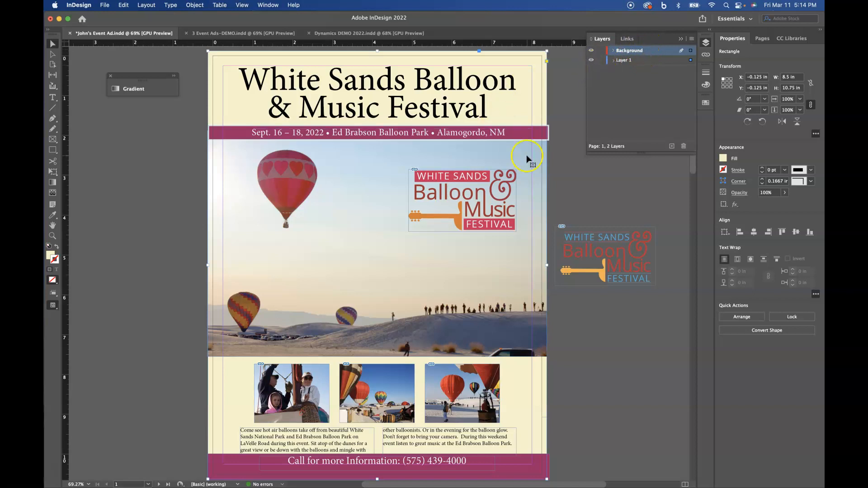
Cut the cream background rectangle and paste it in place on the Background layer.
{"action": "left_click", "coordinate": [124, 5]}
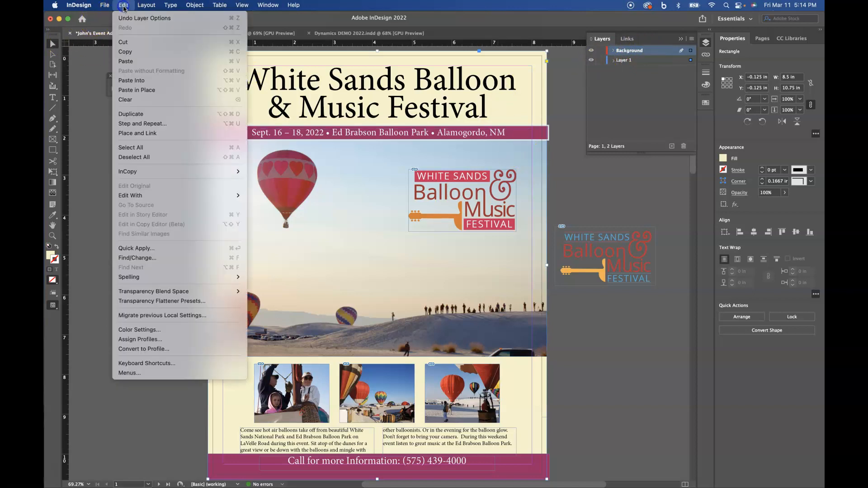
{"action": "left_click", "coordinate": [128, 42]}
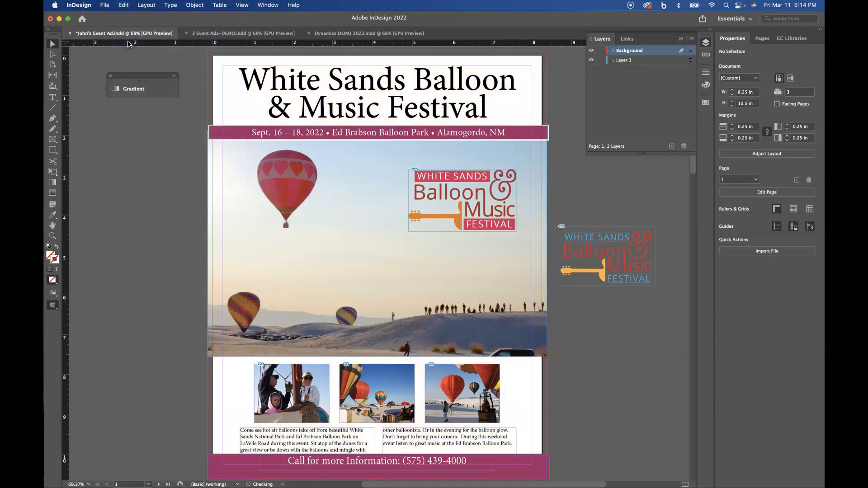
{"action": "left_click", "coordinate": [653, 60]}
{"action": "left_click", "coordinate": [642, 52]}
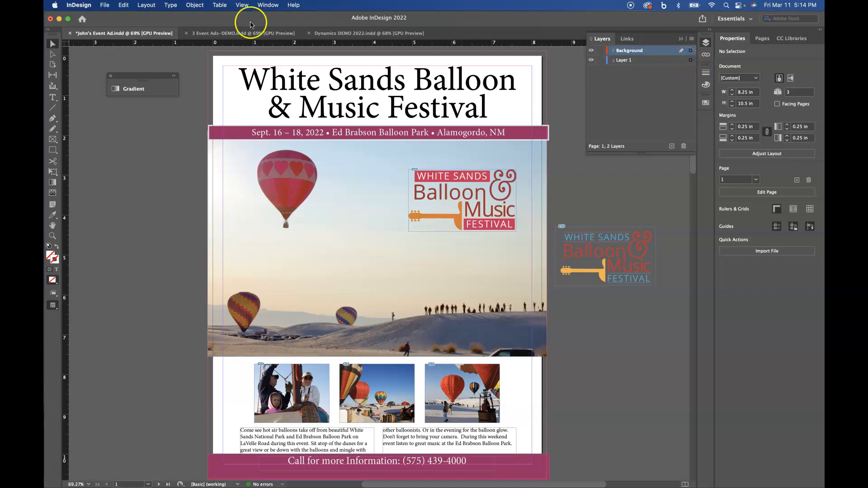
{"action": "left_click", "coordinate": [123, 5]}
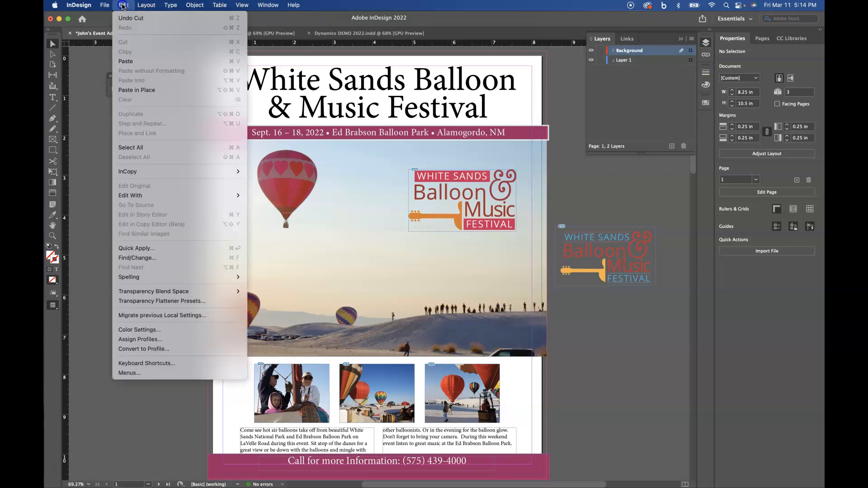
{"action": "left_click", "coordinate": [140, 89]}
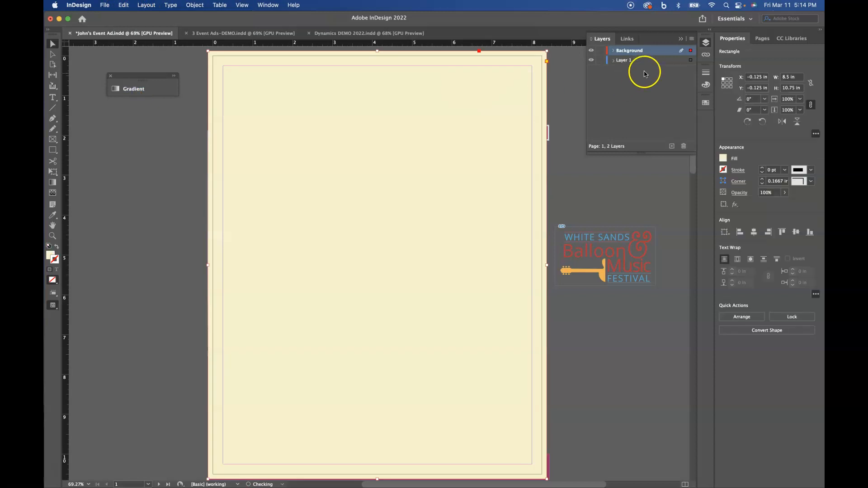
Move the Background layer below Layer 1 and lock it.
{"action": "left_click_drag", "start_coordinate": [645, 48], "coordinate": [646, 62]}
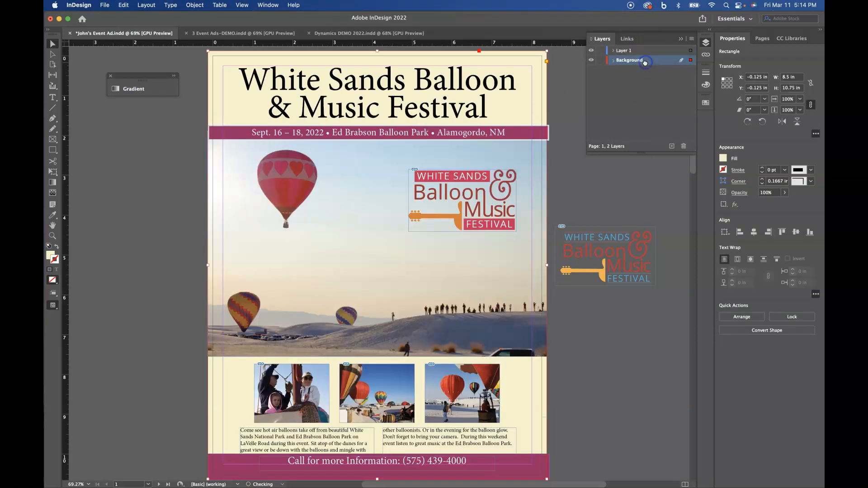
{"action": "left_click", "coordinate": [592, 60]}
{"action": "left_click", "coordinate": [592, 60]}
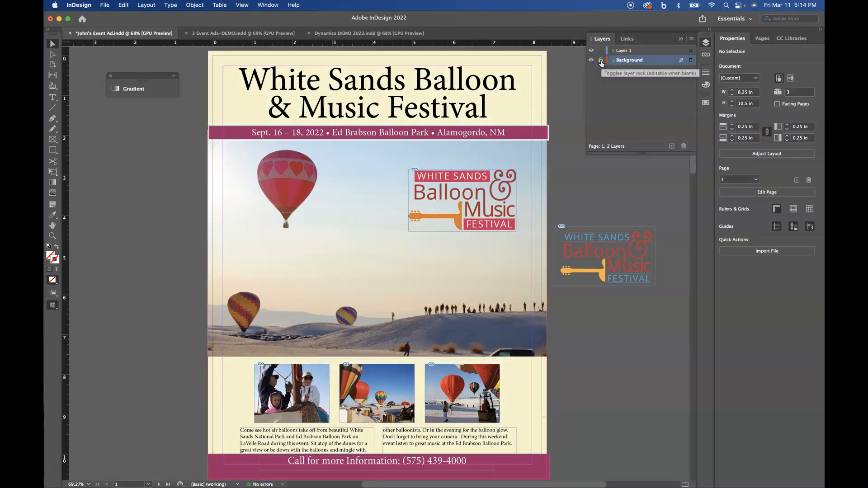
{"action": "left_click", "coordinate": [601, 60]}
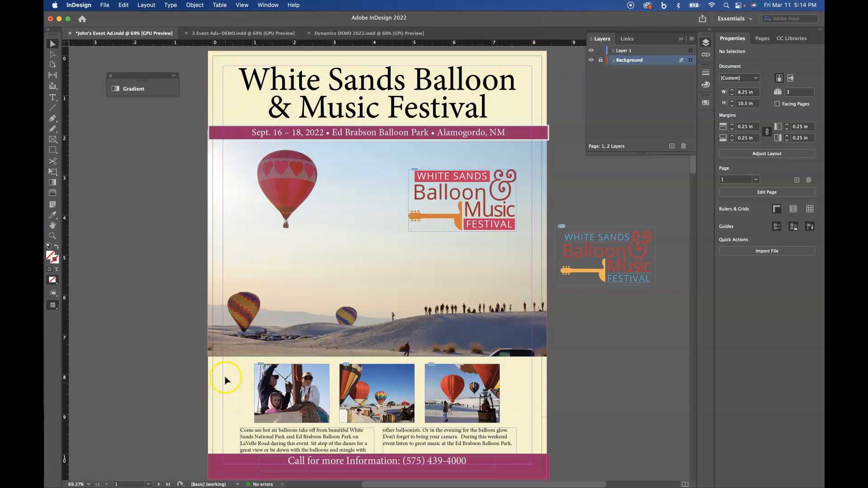
Select the three photo frames and nudge them up three steps.
{"action": "left_click_drag", "start_coordinate": [276, 404], "coordinate": [531, 414]}
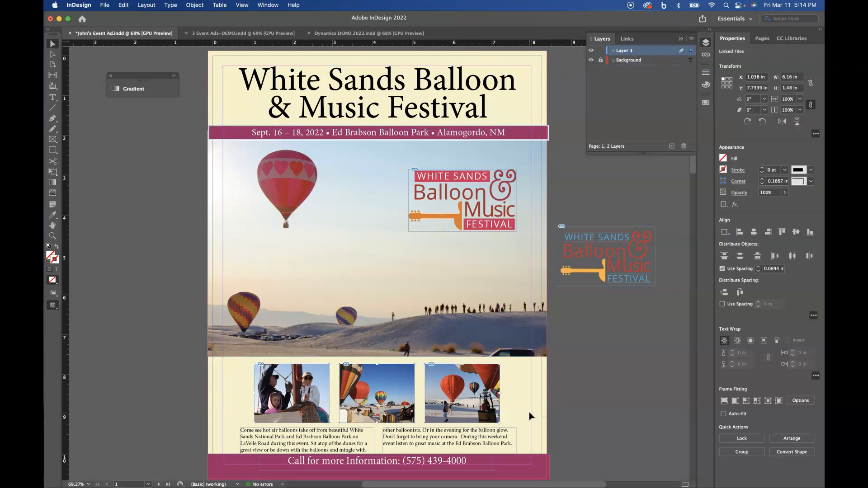
{"action": "key", "text": "Up"}
{"action": "key", "text": "Up"}
{"action": "key", "text": "Up"}
{"action": "key", "text": "Up"}
{"action": "key", "text": "Up"}
{"action": "key", "text": "Up"}
{"action": "key", "text": "Up"}
{"action": "key", "text": "Up"}
{"action": "key", "text": "Up"}
{"action": "key", "text": "Up"}
{"action": "key", "text": "Up"}
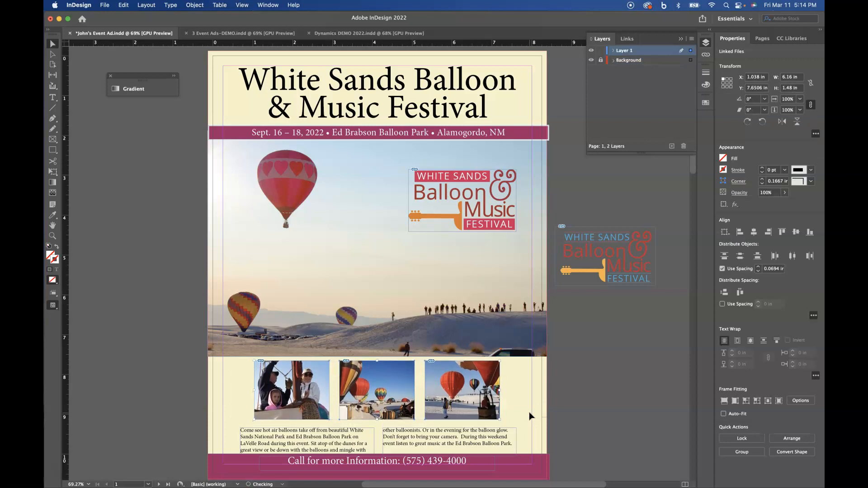
{"action": "key", "text": "Up"}
{"action": "key", "text": "Up"}
{"action": "key", "text": "Up"}
{"action": "key", "text": "Up"}
{"action": "key", "text": "Up"}
{"action": "key", "text": "Up"}
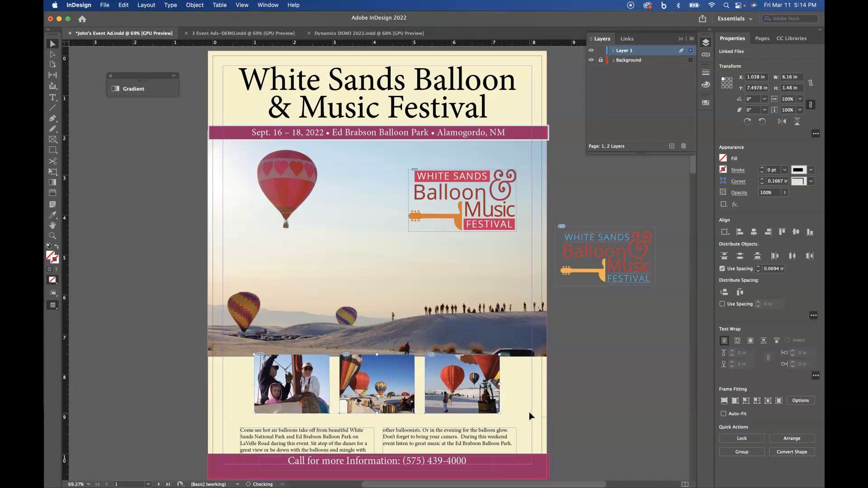
{"action": "key", "text": "Up"}
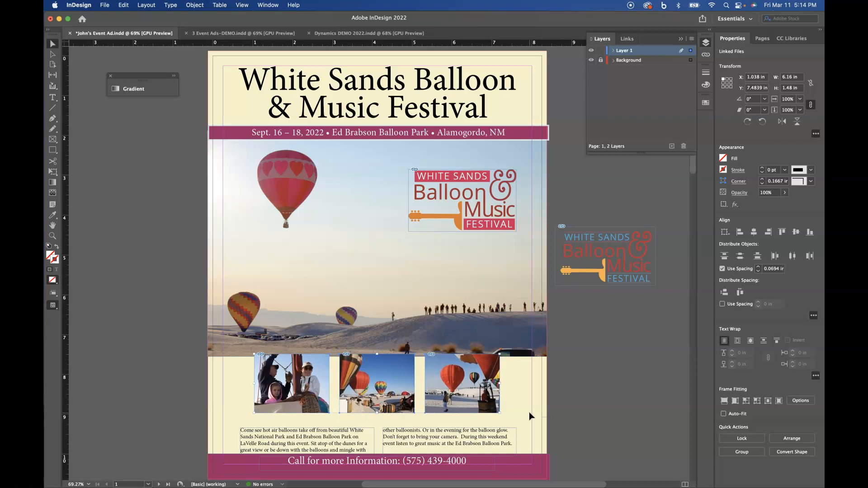
Move both body text frames up to Y 9.1423 in.
{"action": "scroll", "coordinate": [530, 415], "scroll_direction": "right", "scroll_amount": 3}
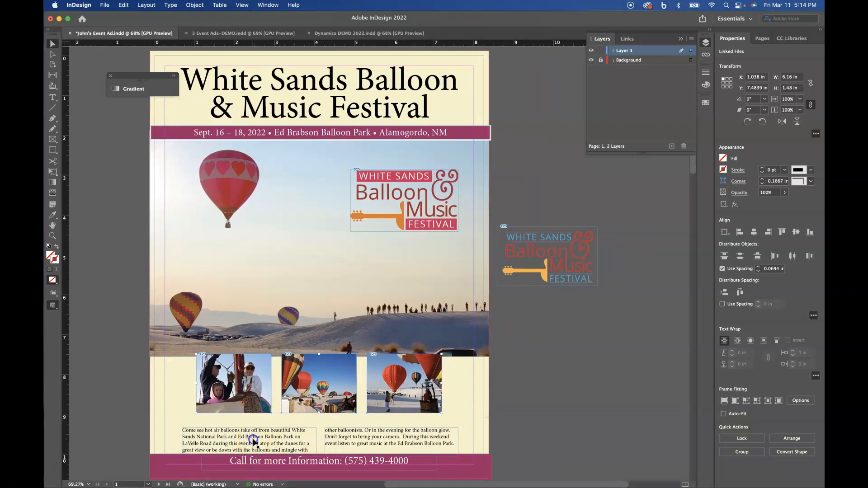
{"action": "left_click", "coordinate": [253, 441]}
{"action": "left_click", "coordinate": [367, 437], "text": "shift"}
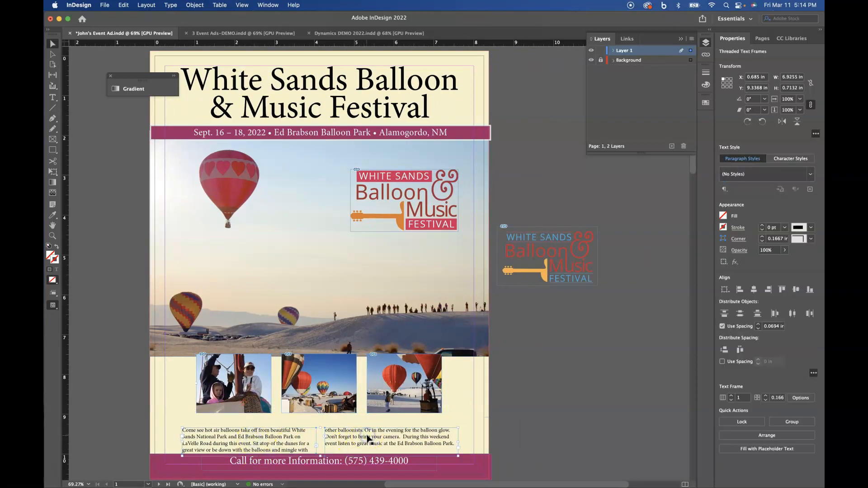
{"action": "left_click_drag", "start_coordinate": [368, 437], "coordinate": [372, 439]}
{"action": "key", "text": "Up"}
{"action": "key", "text": "Up"}
{"action": "key", "text": "Up"}
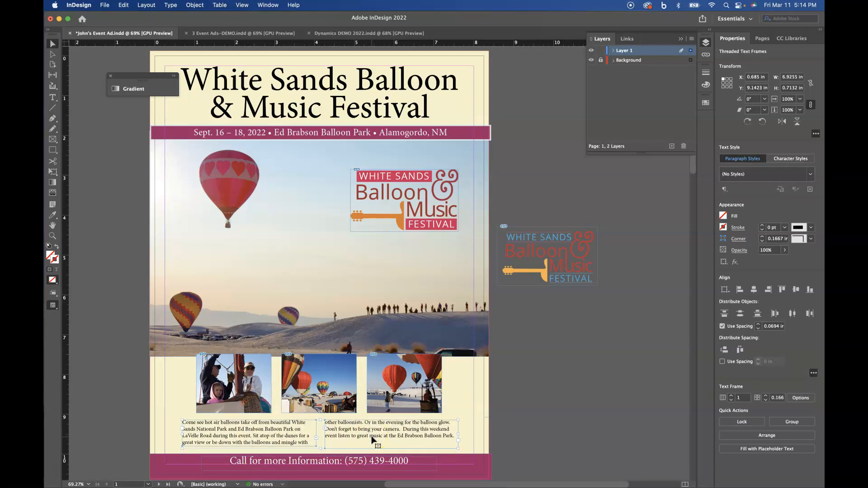
Rename Layer 1 to 'Graphics'.
{"action": "double_click", "coordinate": [623, 52]}
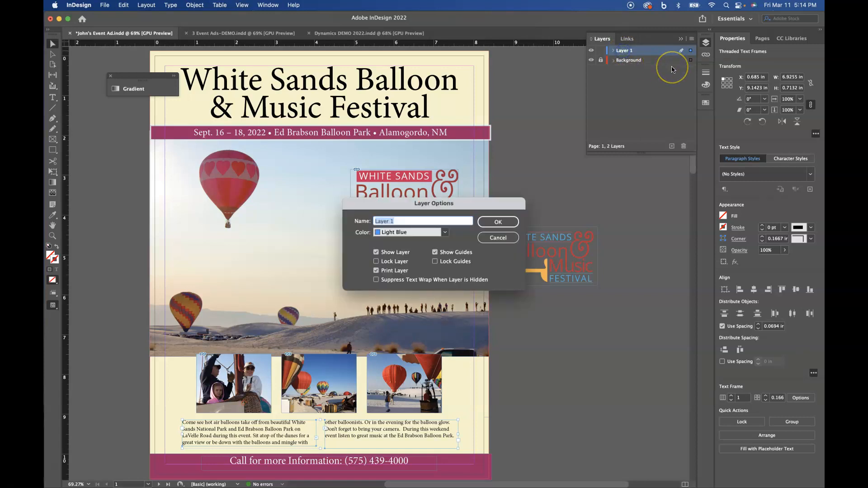
{"action": "type", "text": "Graphics"}
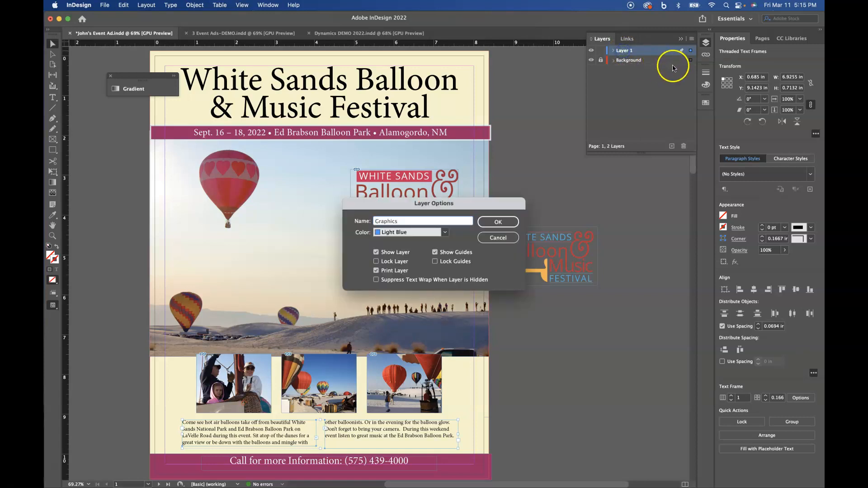
{"action": "left_click", "coordinate": [497, 223]}
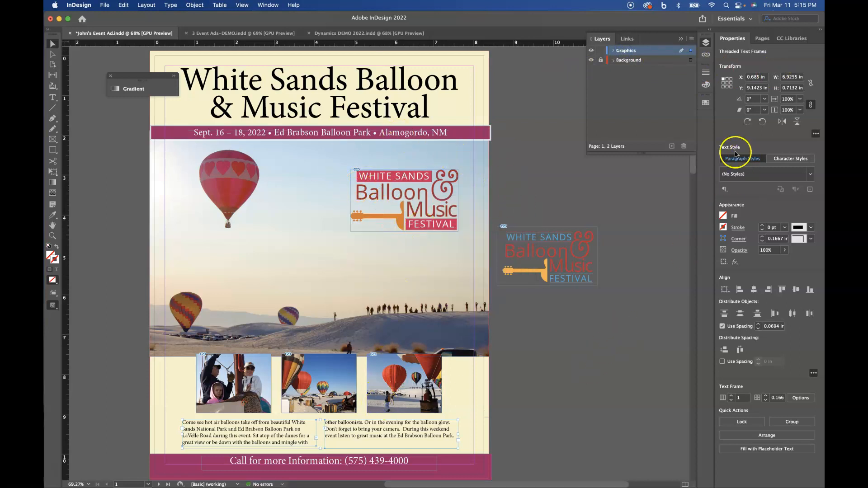
Add a new layer at the top of the stack named 'TEXT'.
{"action": "left_click", "coordinate": [672, 146]}
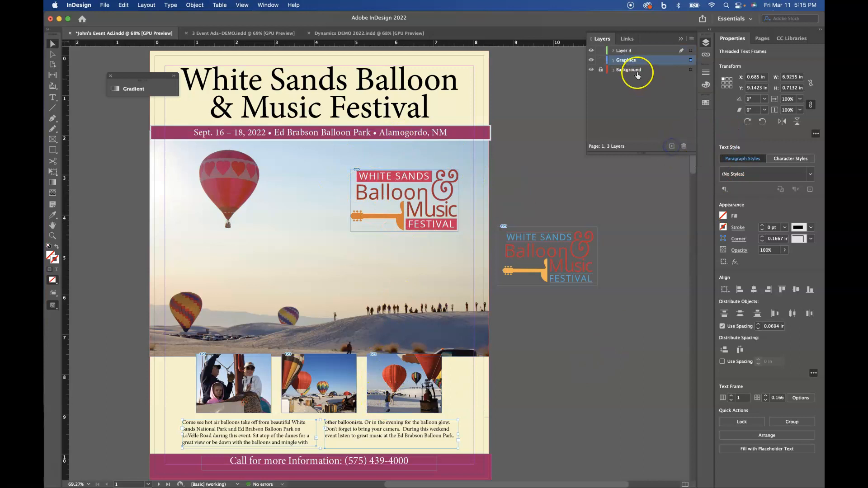
{"action": "left_click", "coordinate": [631, 52]}
{"action": "left_click", "coordinate": [632, 53]}
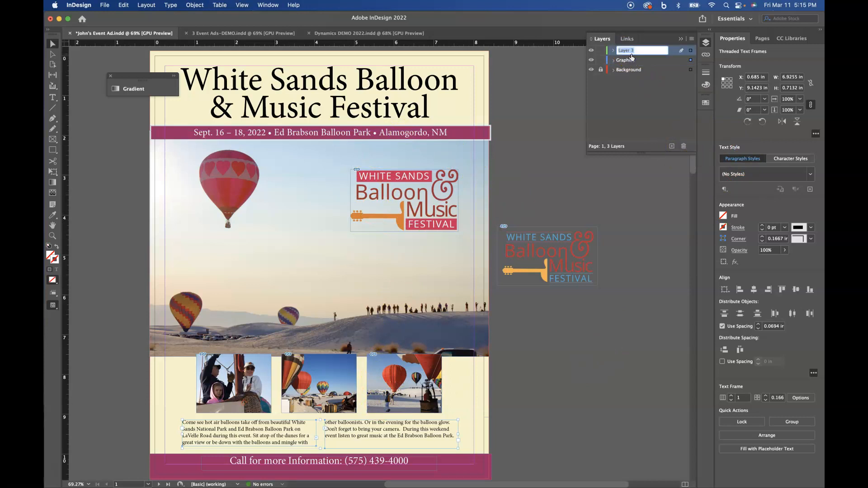
{"action": "type", "text": "TEXT"}
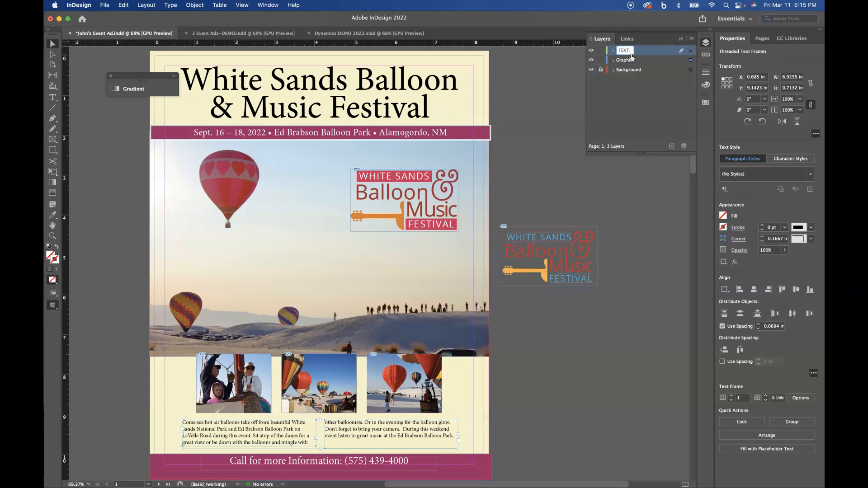
Give the TEXT layer Green as its layer colour.
{"action": "double_click", "coordinate": [664, 50]}
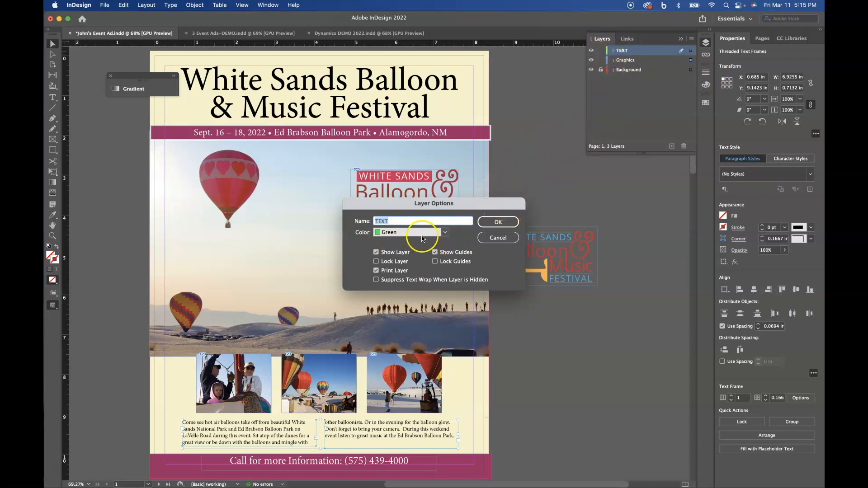
{"action": "left_click", "coordinate": [445, 233]}
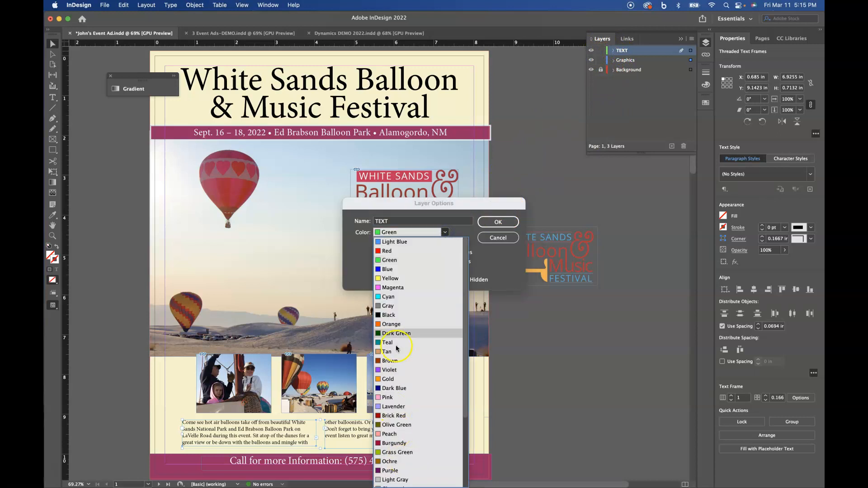
{"action": "left_click", "coordinate": [458, 227]}
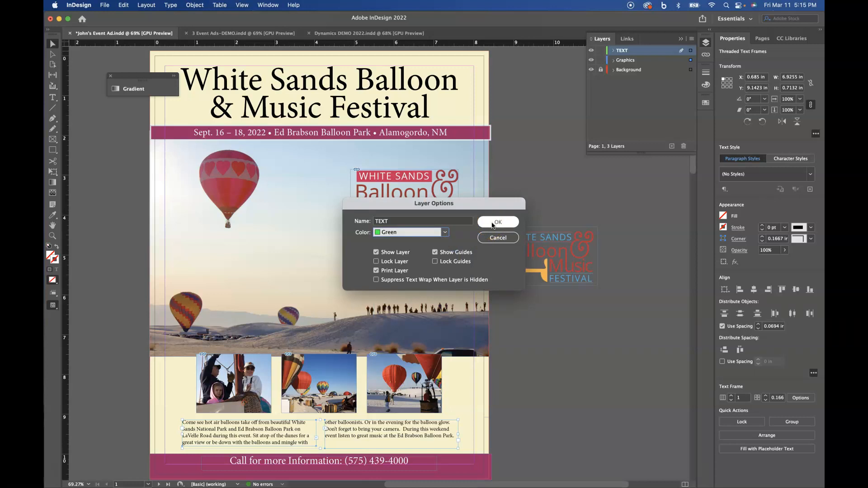
{"action": "left_click", "coordinate": [493, 223]}
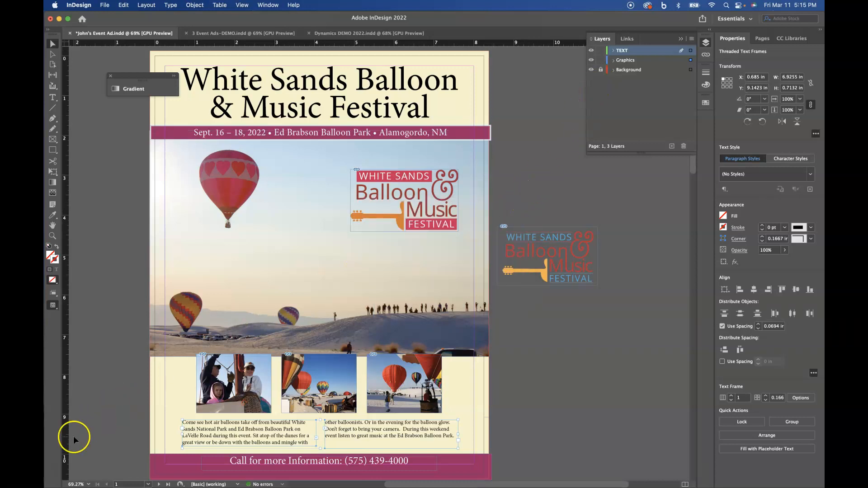
{"action": "left_click", "coordinate": [359, 67]}
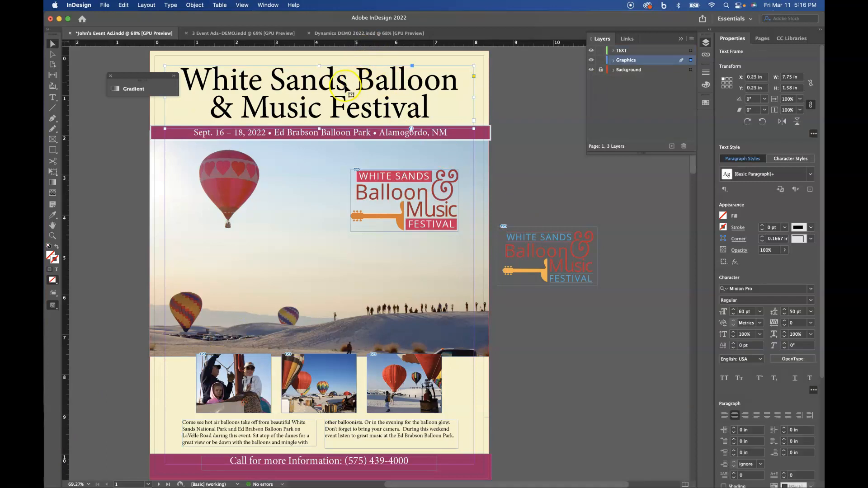
Move the title, date, body and information text frames onto the TEXT layer in place.
{"action": "left_click", "coordinate": [457, 137], "text": "shift"}
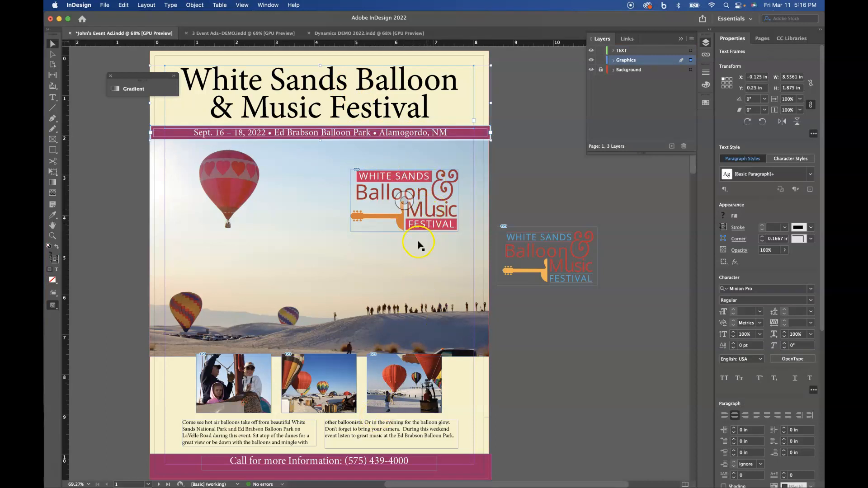
{"action": "left_click", "coordinate": [292, 436], "text": "shift"}
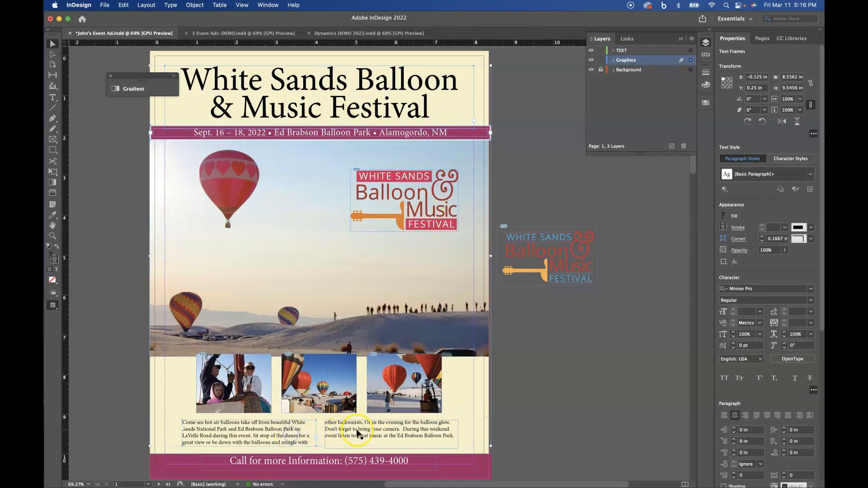
{"action": "left_click", "coordinate": [328, 462], "text": "shift"}
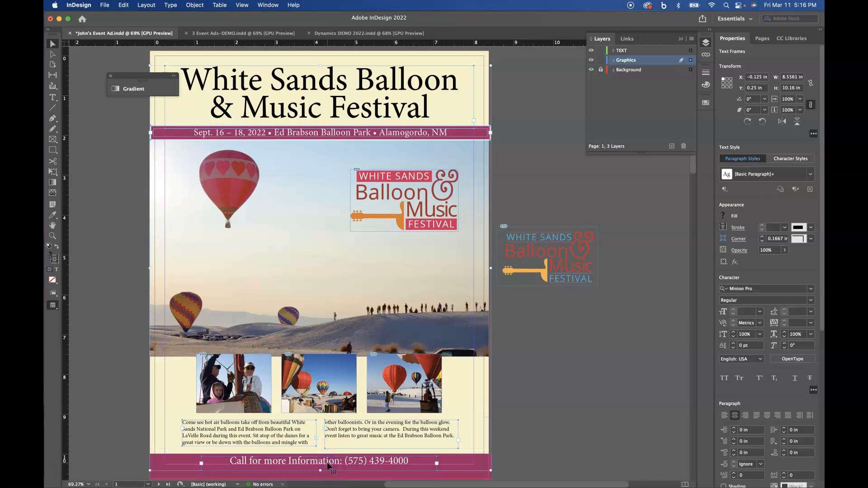
{"action": "key", "text": "Delete"}
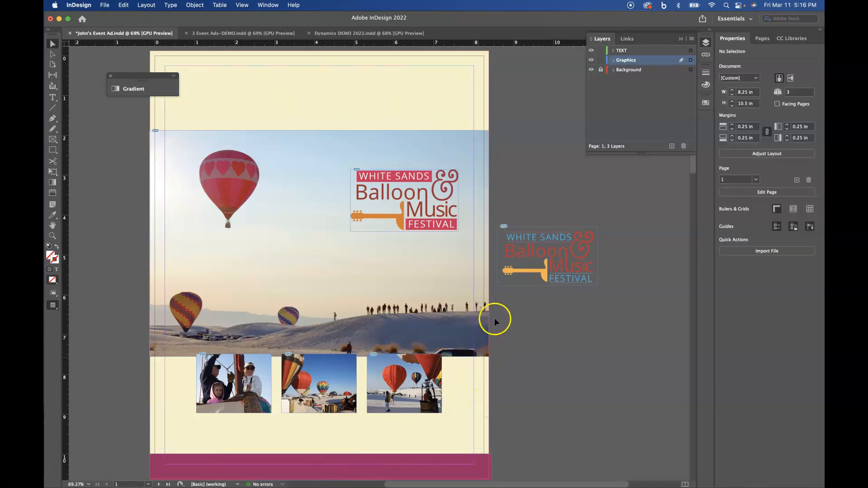
{"action": "left_click", "coordinate": [639, 50]}
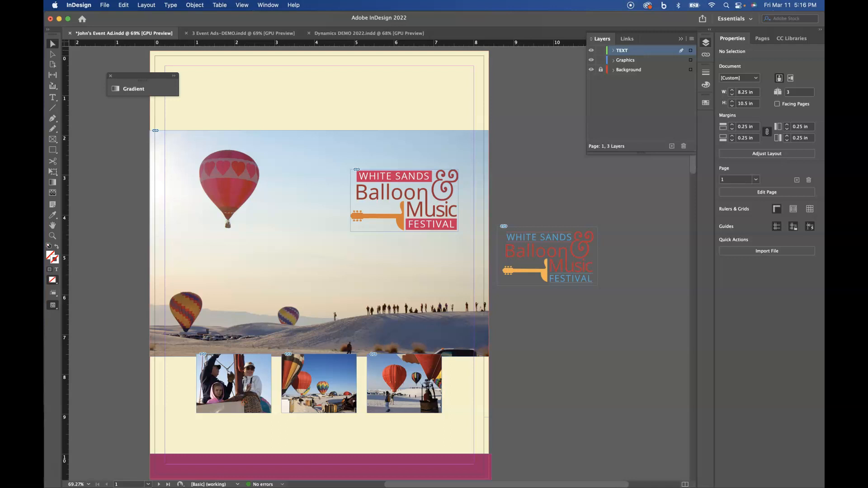
{"action": "left_click", "coordinate": [123, 5]}
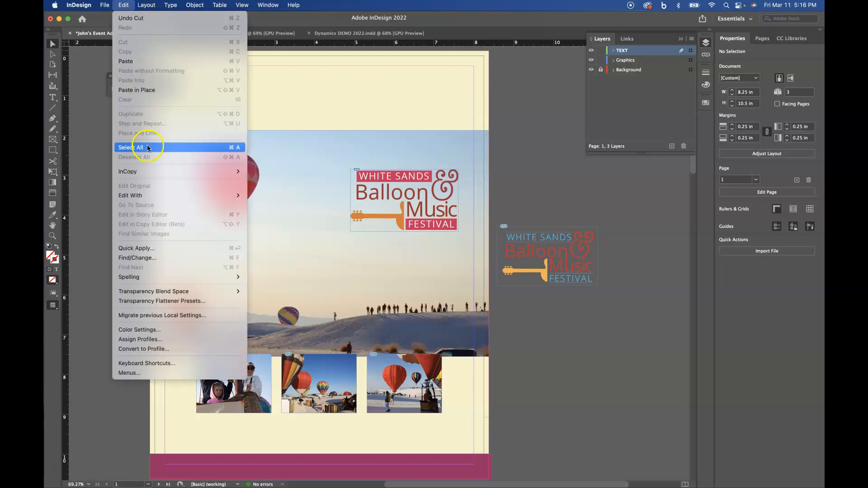
{"action": "left_click", "coordinate": [137, 91]}
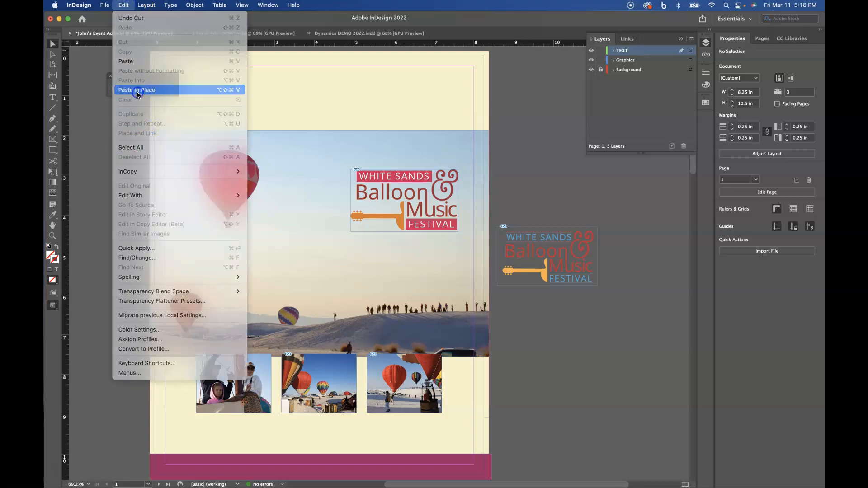
Check the TEXT, Graphics and Background layer contents, then delete the spare logo copy beside the page.
{"action": "left_click", "coordinate": [591, 51]}
{"action": "left_click", "coordinate": [591, 50]}
{"action": "left_click", "coordinate": [592, 60]}
{"action": "left_click", "coordinate": [593, 60]}
{"action": "left_click", "coordinate": [592, 70]}
{"action": "left_click", "coordinate": [592, 69]}
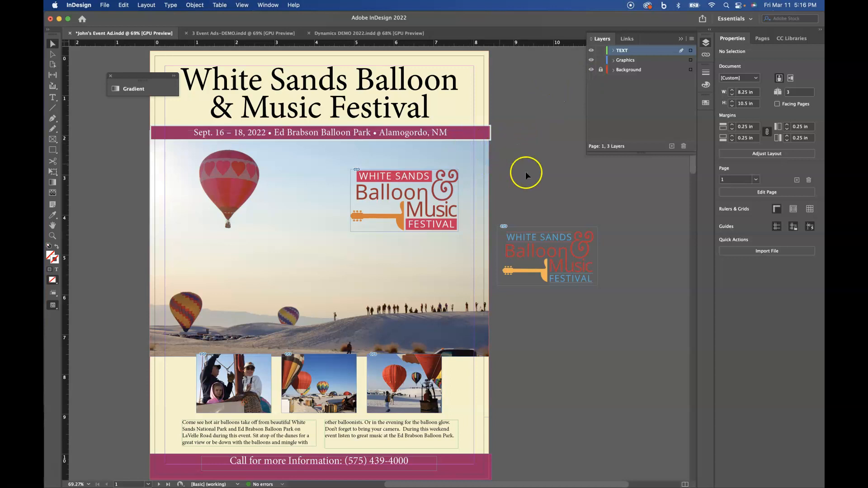
{"action": "left_click_drag", "start_coordinate": [544, 244], "coordinate": [617, 240]}
{"action": "key", "text": "Delete"}
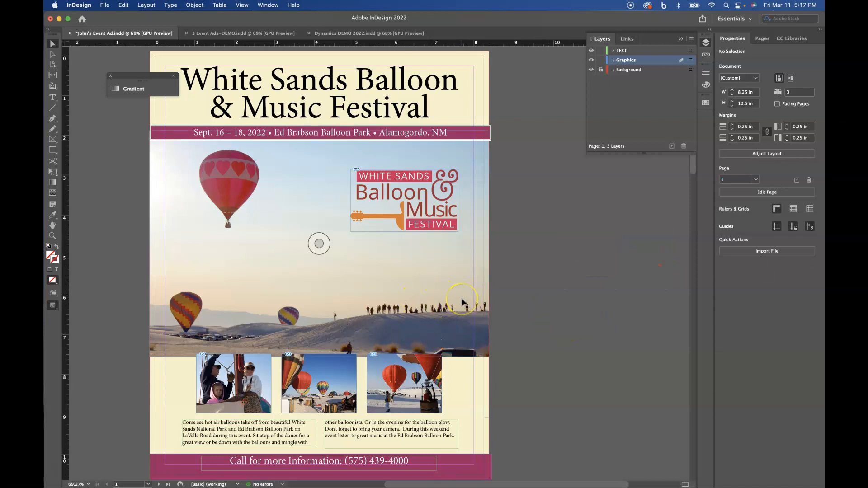
Widen the plum date banner to 8.88 in into the bleed on both sides and preview it.
{"action": "left_click", "coordinate": [470, 138]}
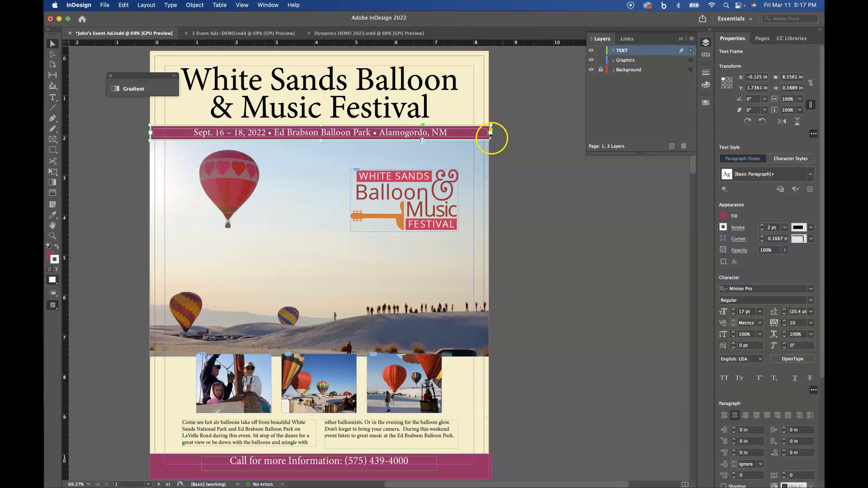
{"action": "left_click", "coordinate": [151, 133]}
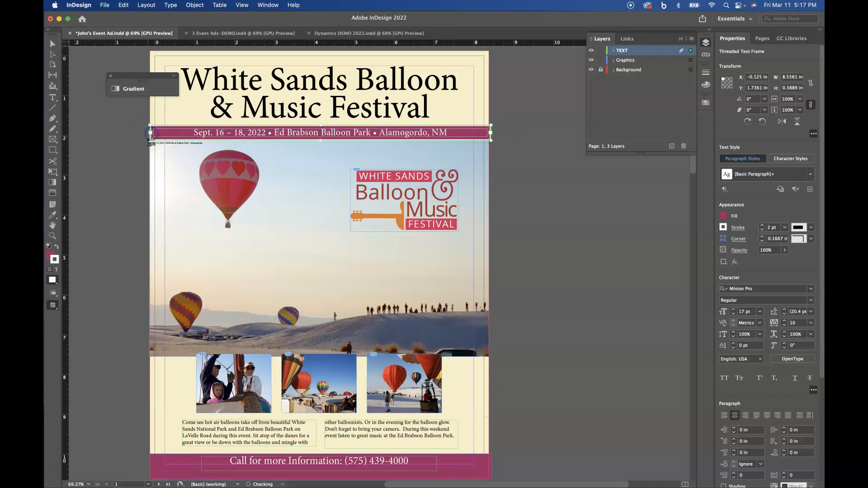
{"action": "left_click", "coordinate": [52, 43]}
{"action": "left_click_drag", "start_coordinate": [151, 141], "coordinate": [141, 138]}
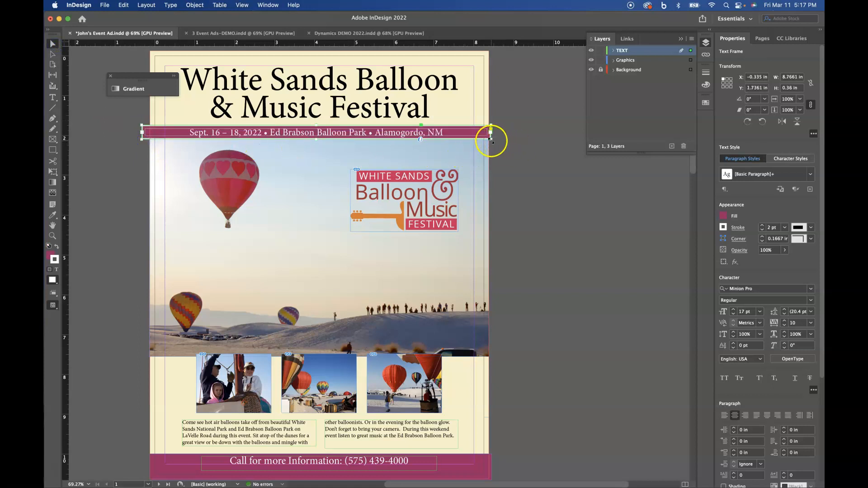
{"action": "left_click_drag", "start_coordinate": [491, 139], "coordinate": [496, 138]}
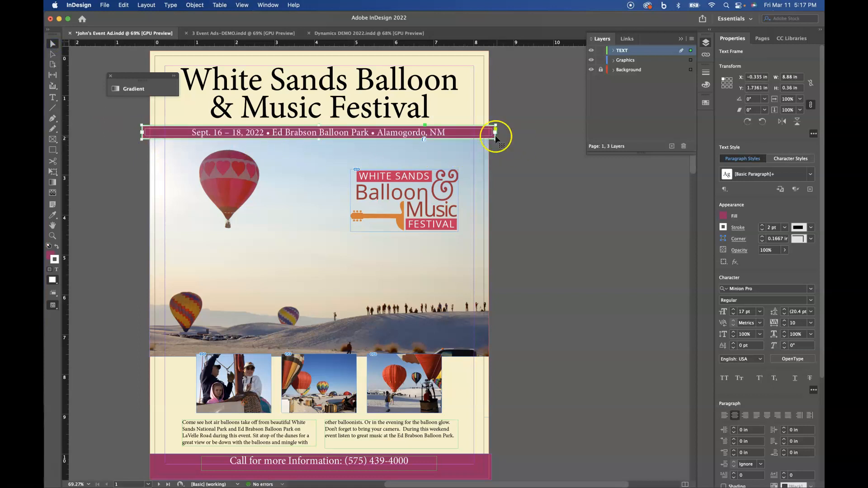
{"action": "left_click", "coordinate": [502, 162]}
{"action": "key", "text": "w"}
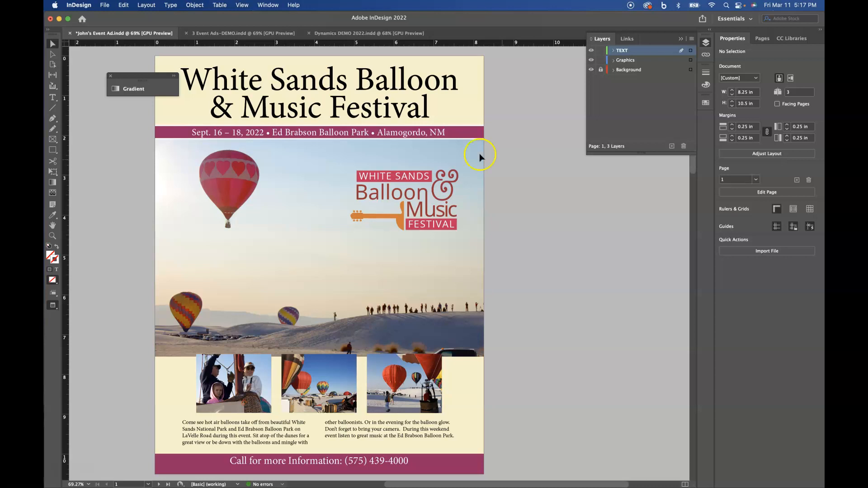
{"action": "key", "text": "w"}
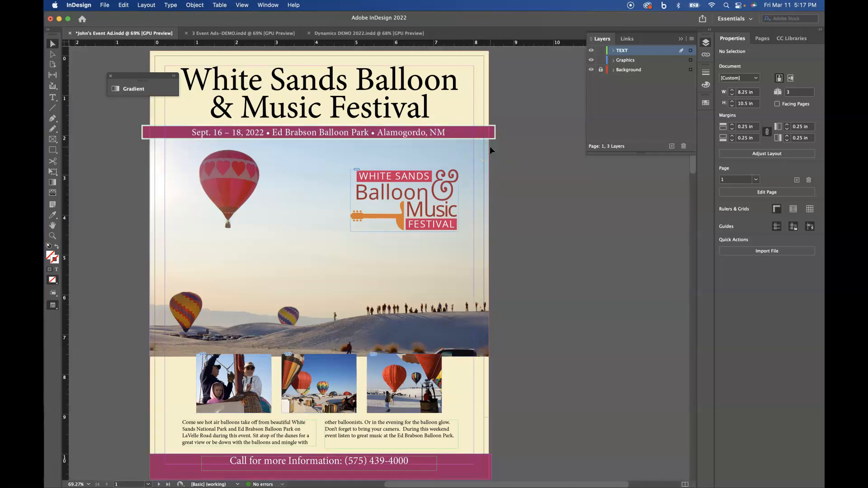
{"action": "scroll", "coordinate": [550, 225], "scroll_direction": "down", "scroll_amount": 3}
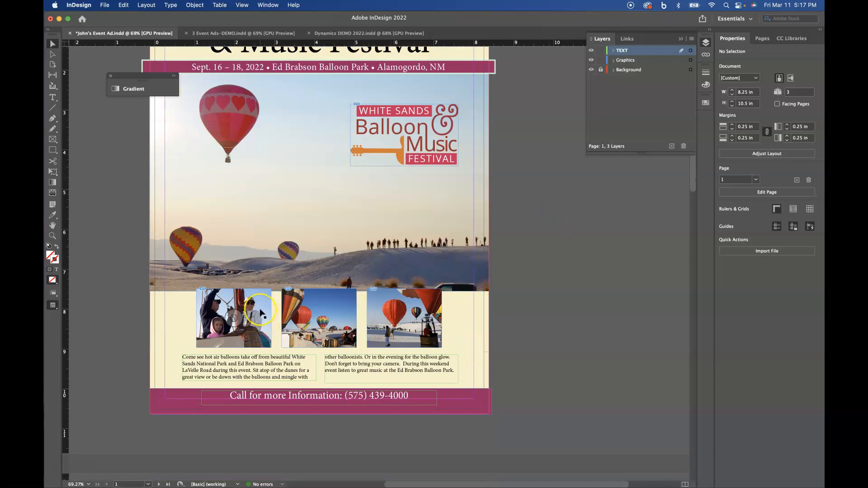
Apply a drop shadow to the three small balloon photos.
{"action": "left_click", "coordinate": [261, 312]}
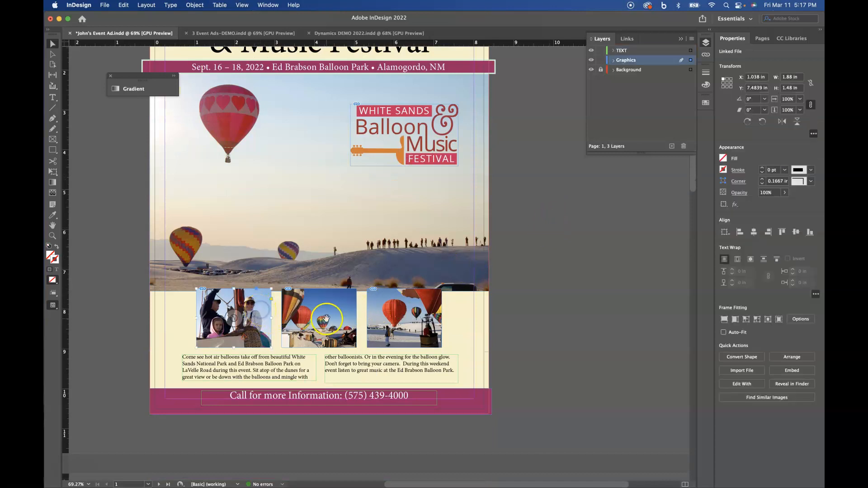
{"action": "left_click", "coordinate": [347, 307], "text": "shift"}
{"action": "left_click", "coordinate": [415, 314], "text": "shift"}
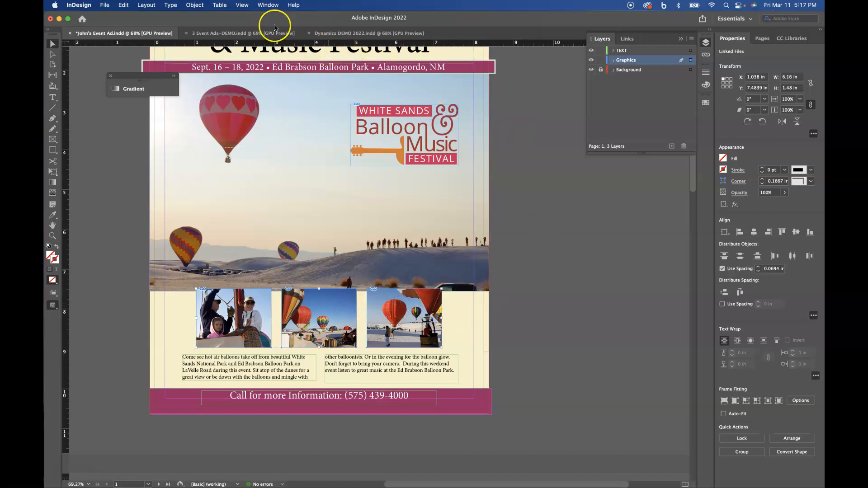
{"action": "left_click", "coordinate": [202, 6]}
{"action": "mouse_move", "coordinate": [206, 210]}
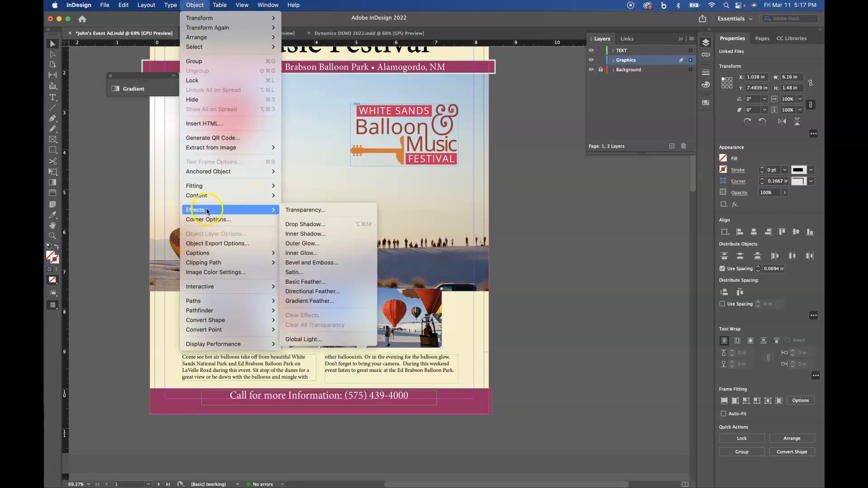
{"action": "left_click", "coordinate": [296, 224]}
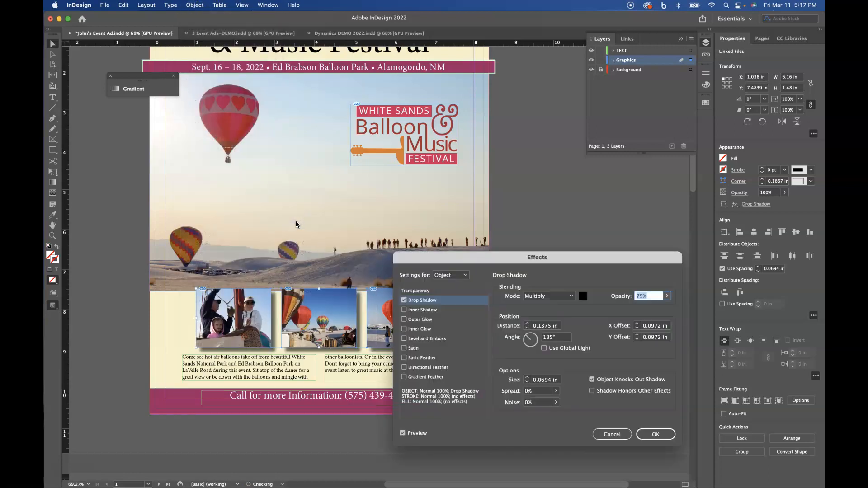
{"action": "left_click_drag", "start_coordinate": [603, 255], "coordinate": [630, 153]}
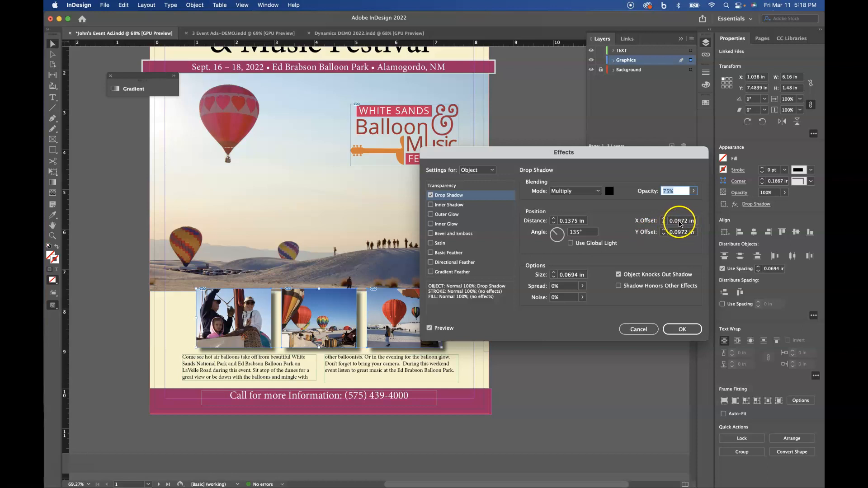
Set the drop shadow's X and Y offsets to 0.0372 in and confirm.
{"action": "left_click", "coordinate": [680, 221]}
{"action": "type", "text": "3"}
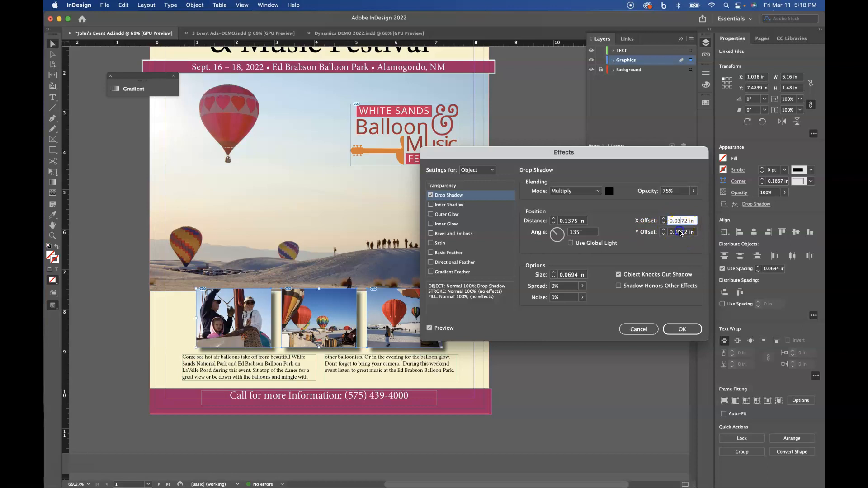
{"action": "left_click", "coordinate": [679, 232]}
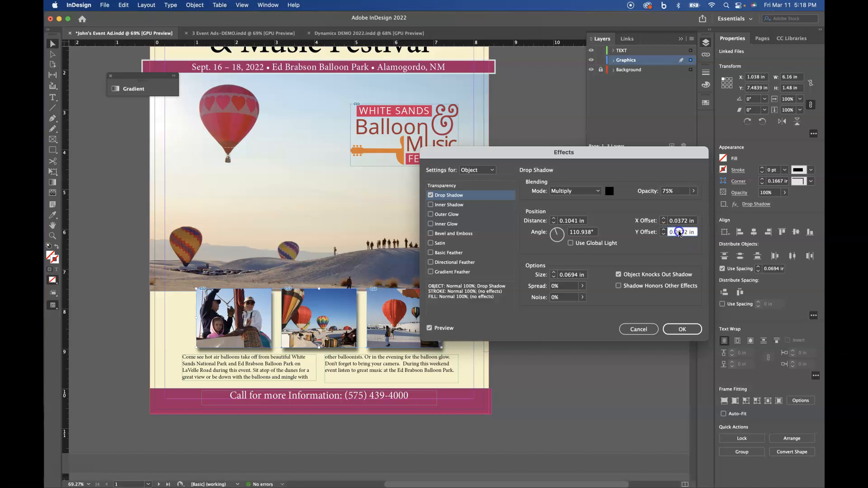
{"action": "type", "text": "3"}
{"action": "left_click", "coordinate": [429, 328]}
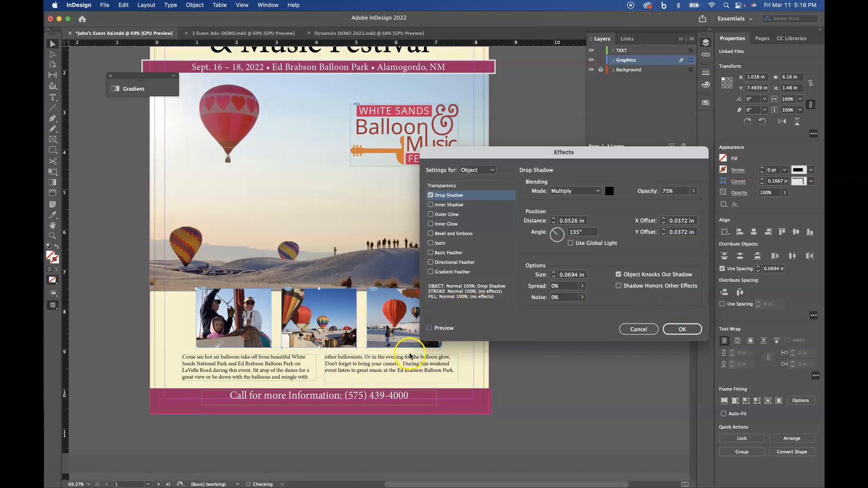
{"action": "left_click", "coordinate": [438, 328]}
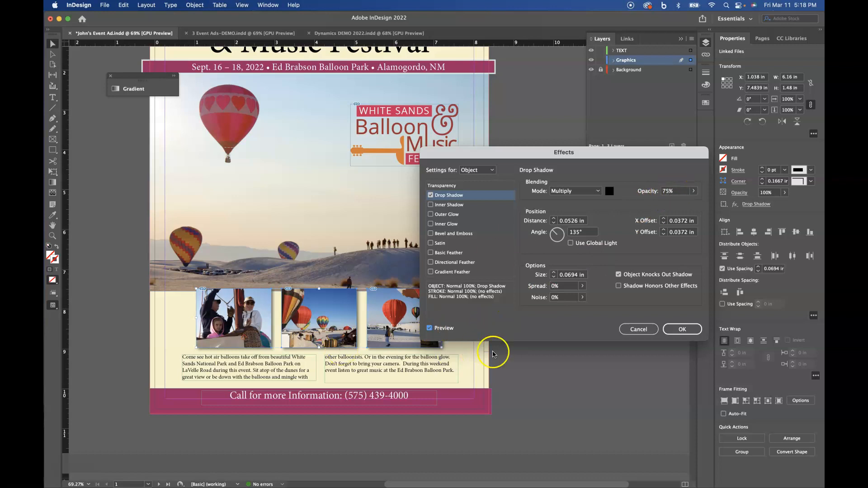
{"action": "left_click", "coordinate": [674, 330]}
{"action": "left_click", "coordinate": [520, 330]}
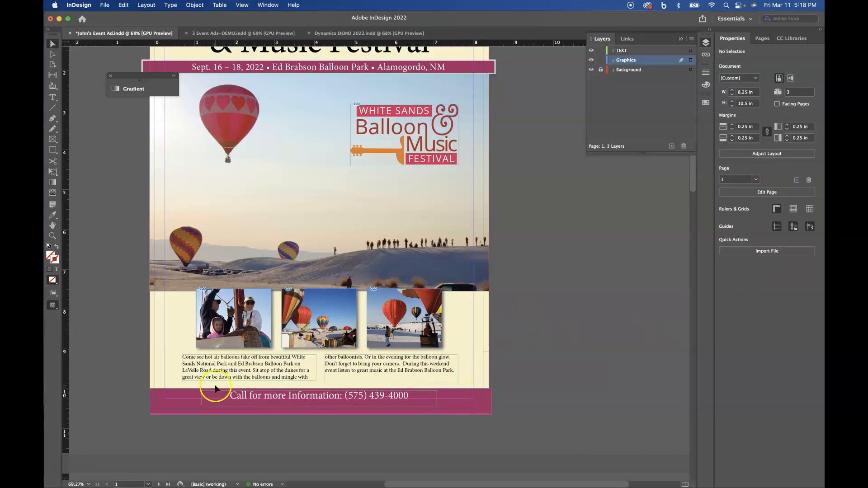
Widen the left body text frame and delete the empty threaded frame on the right.
{"action": "left_click", "coordinate": [257, 364]}
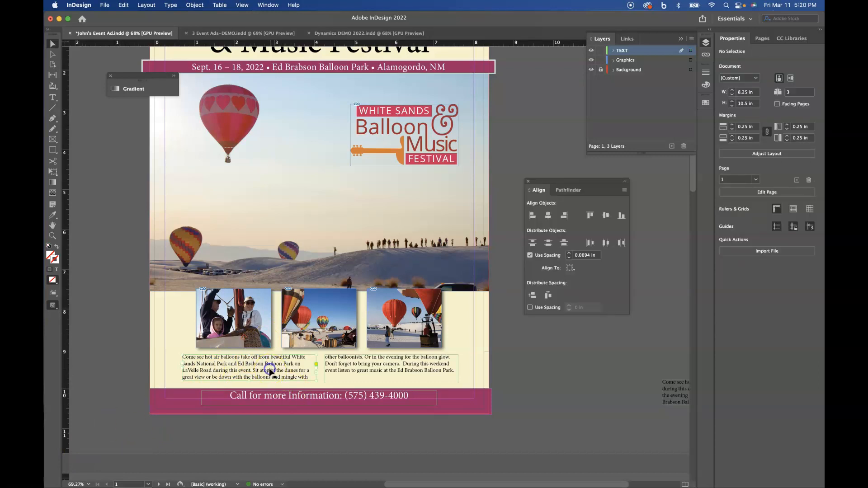
{"action": "left_click", "coordinate": [270, 372]}
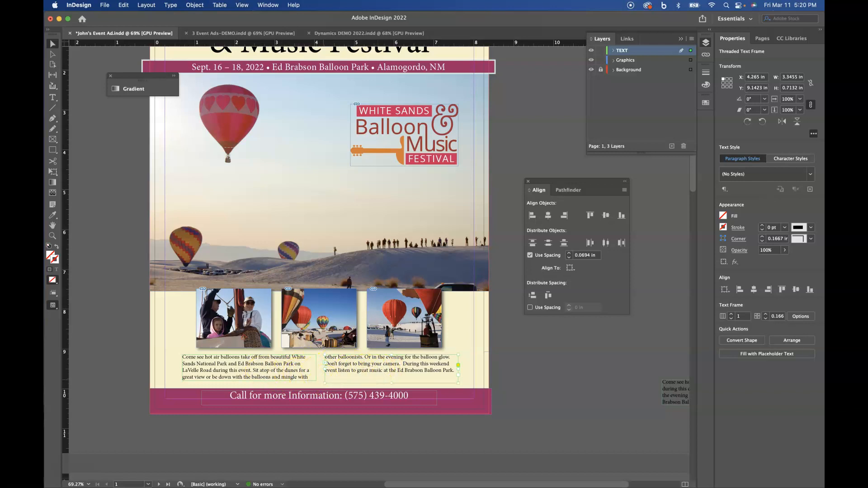
{"action": "left_click", "coordinate": [300, 374]}
{"action": "left_click_drag", "start_coordinate": [317, 382], "coordinate": [382, 427]}
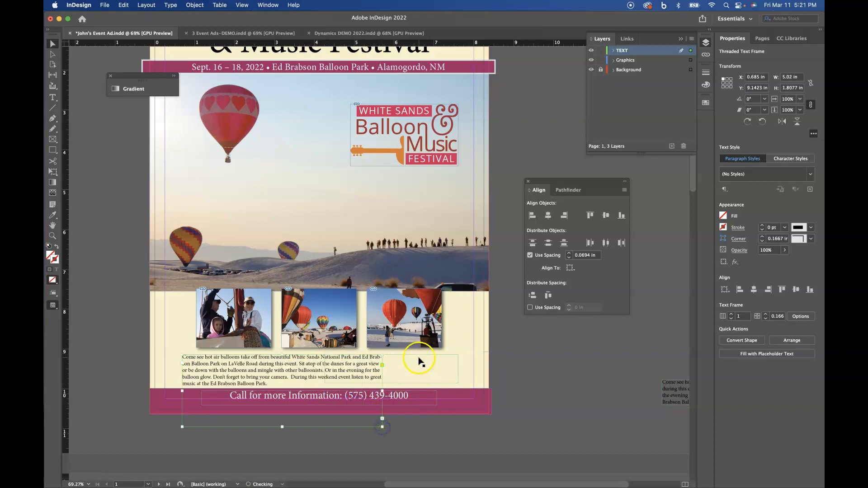
{"action": "left_click", "coordinate": [419, 368]}
{"action": "key", "text": "Delete"}
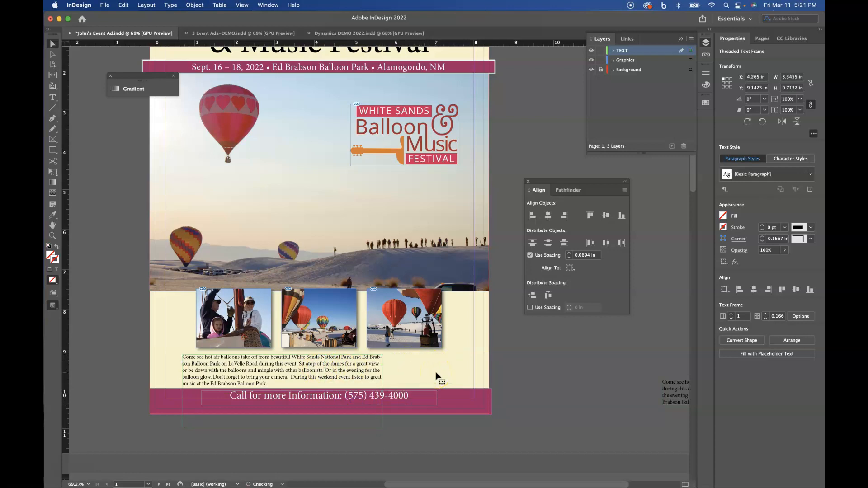
Stretch the remaining body text frame to 6.93 in wide beneath the three thumbnails.
{"action": "left_click", "coordinate": [386, 400]}
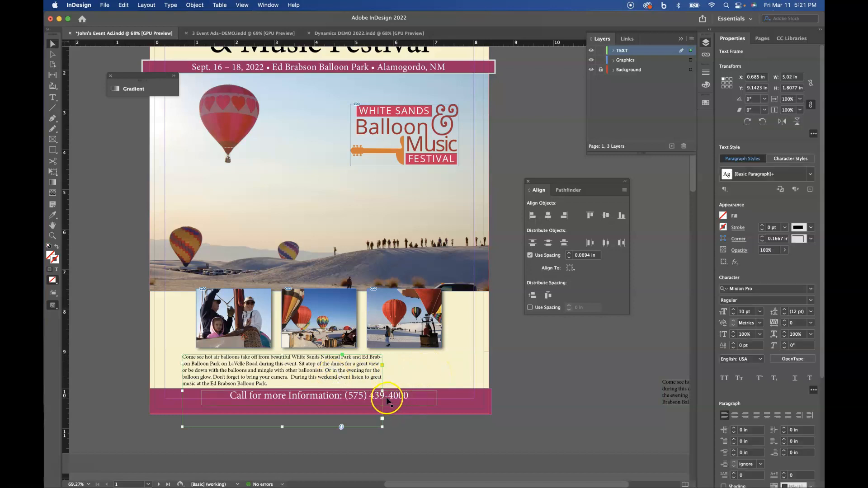
{"action": "left_click_drag", "start_coordinate": [382, 426], "coordinate": [459, 382]}
{"action": "left_click", "coordinate": [376, 368]}
{"action": "left_click_drag", "start_coordinate": [375, 368], "coordinate": [373, 371]}
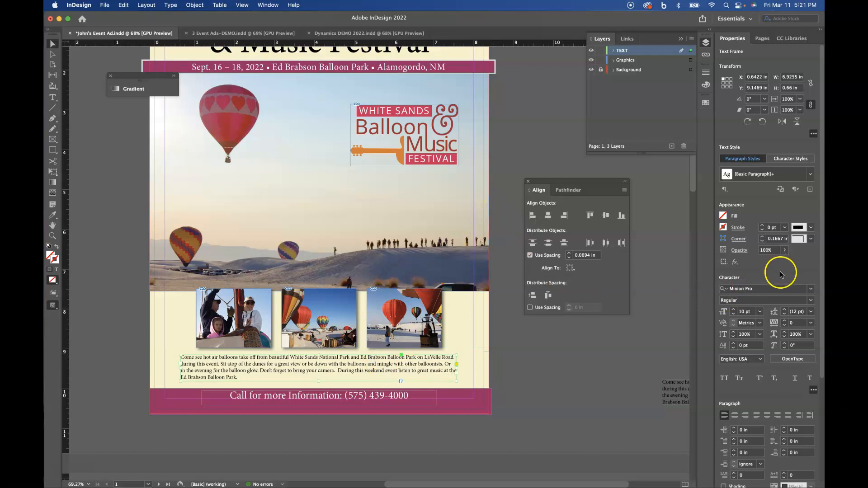
{"action": "scroll", "coordinate": [781, 275], "scroll_direction": "down", "scroll_amount": 5}
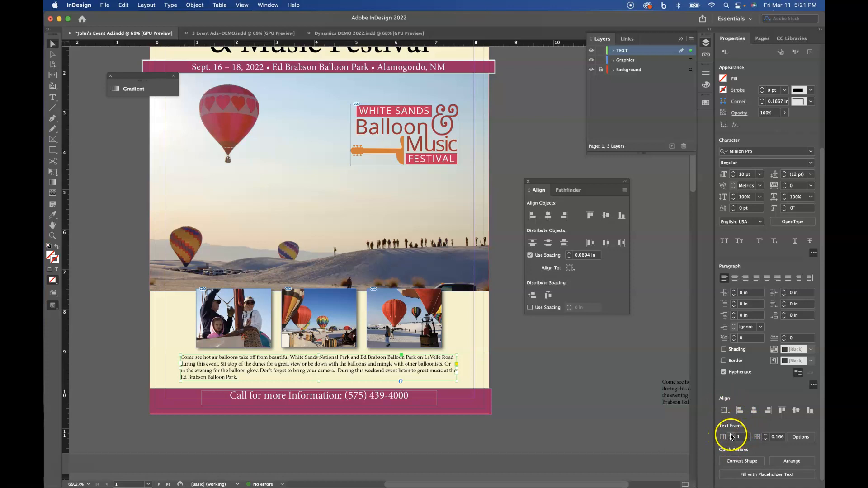
Set the body text frame to 3 columns with a 0.187 in gutter.
{"action": "left_click", "coordinate": [732, 436]}
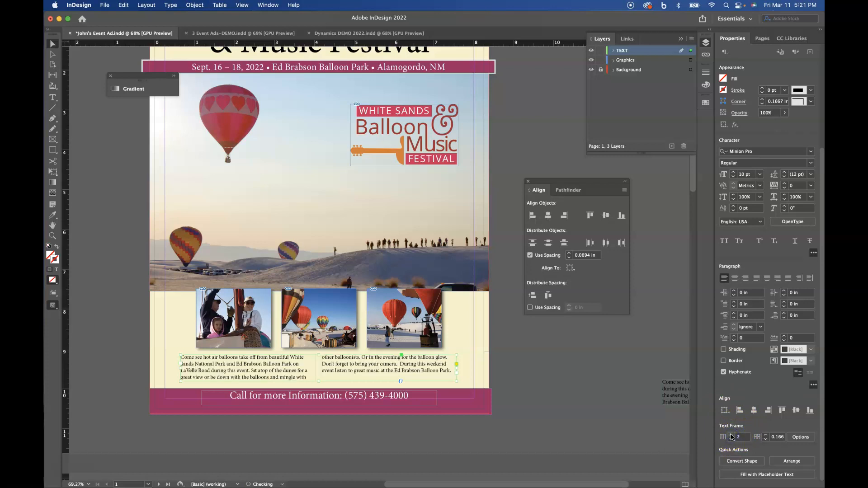
{"action": "left_click", "coordinate": [732, 436]}
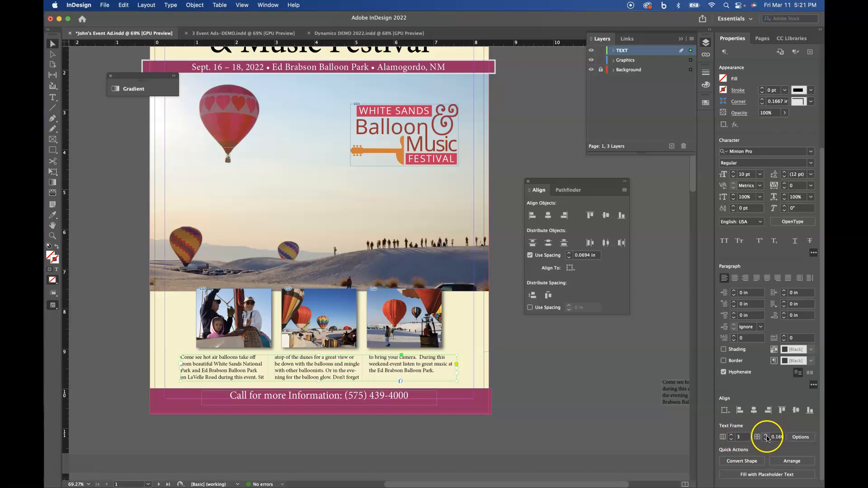
{"action": "left_click", "coordinate": [767, 440]}
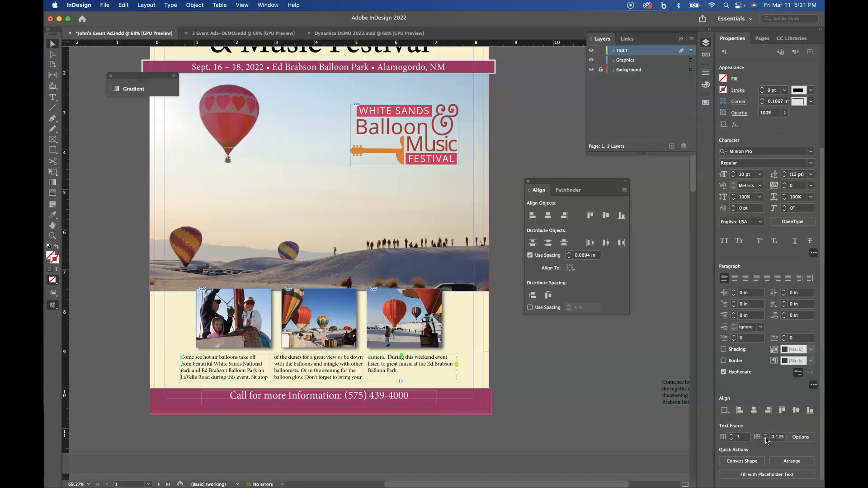
{"action": "left_click", "coordinate": [766, 436]}
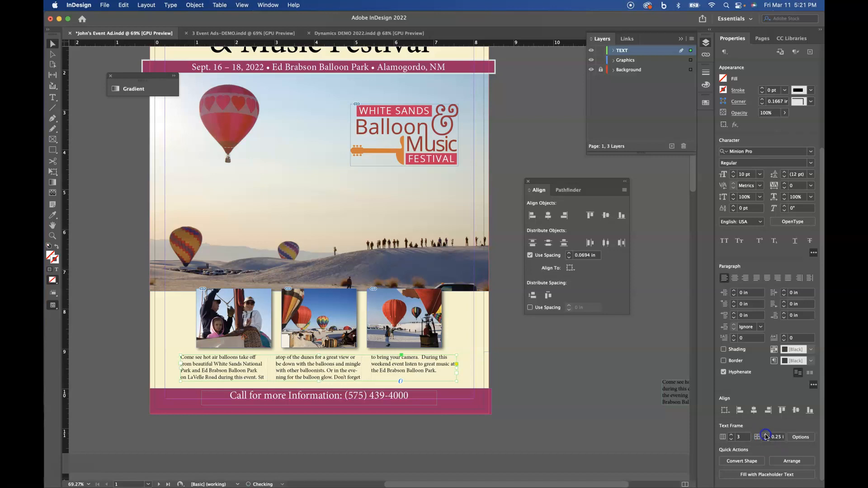
{"action": "left_click", "coordinate": [766, 435]}
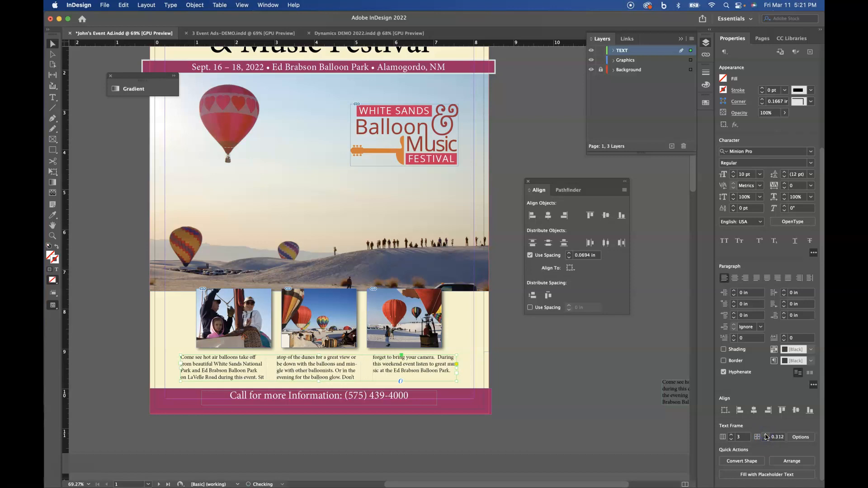
{"action": "left_click", "coordinate": [766, 440]}
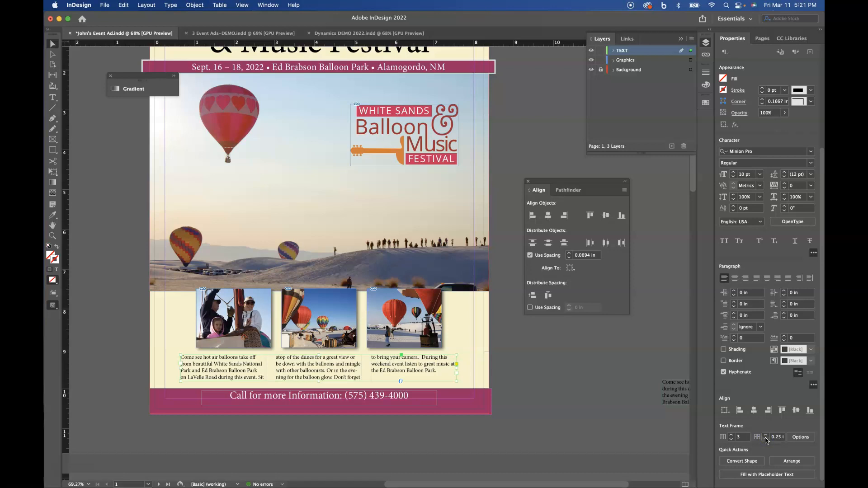
{"action": "left_click", "coordinate": [767, 439]}
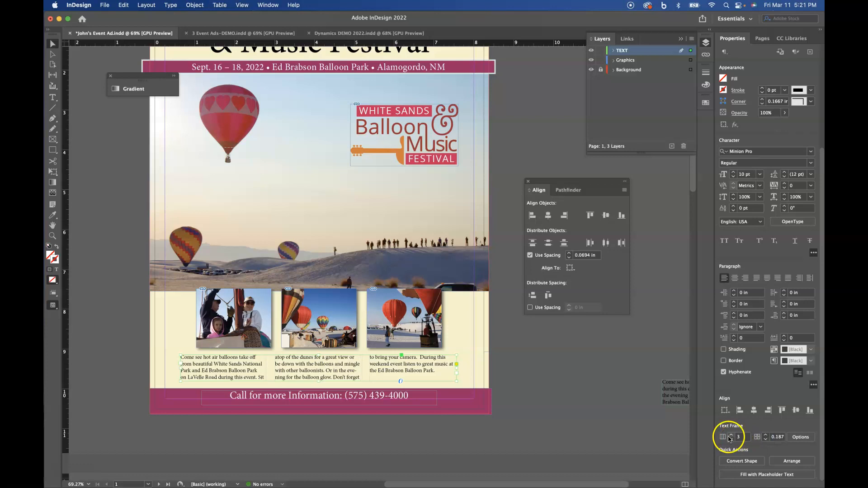
{"action": "left_click", "coordinate": [731, 440]}
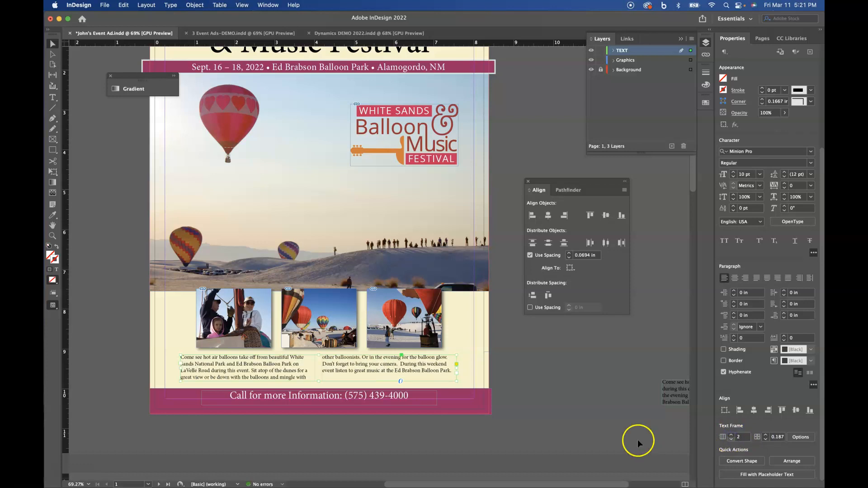
{"action": "left_click", "coordinate": [732, 435]}
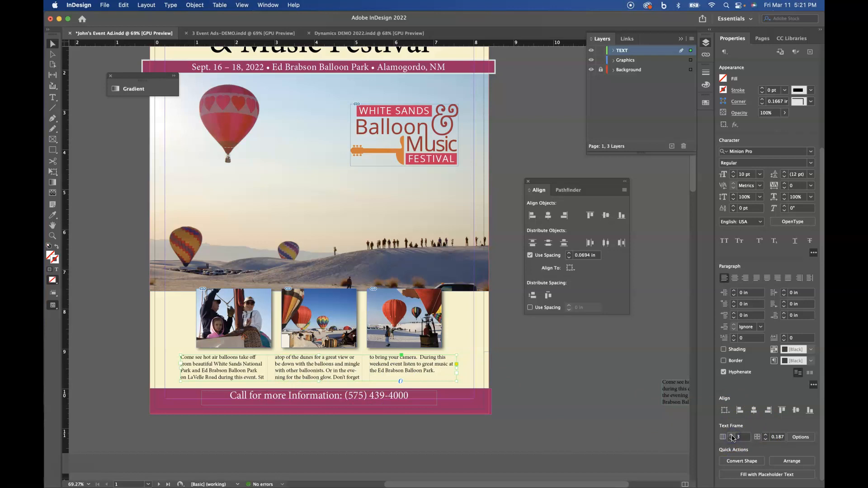
{"action": "left_click", "coordinate": [767, 440]}
{"action": "left_click", "coordinate": [766, 435]}
Pull in the frame's right edge and shift it so each column sits under a photo.
{"action": "left_click_drag", "start_coordinate": [457, 370], "coordinate": [438, 369]}
{"action": "left_click", "coordinate": [448, 368]}
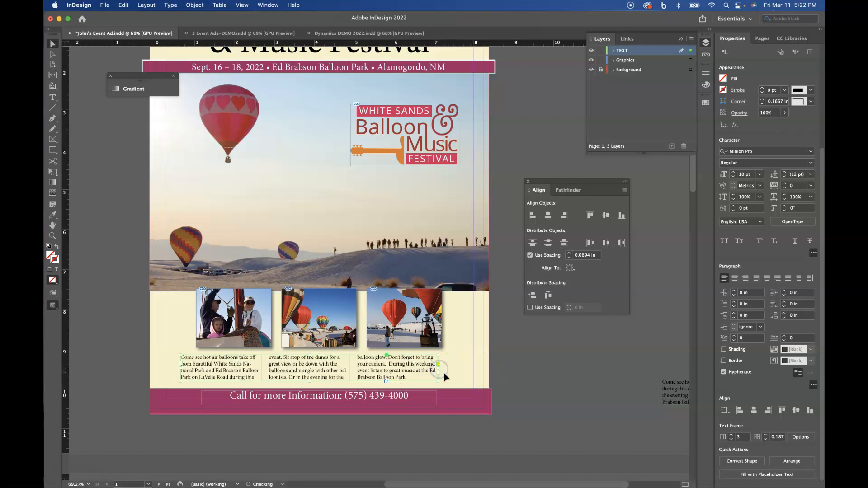
{"action": "left_click_drag", "start_coordinate": [326, 368], "coordinate": [332, 374]}
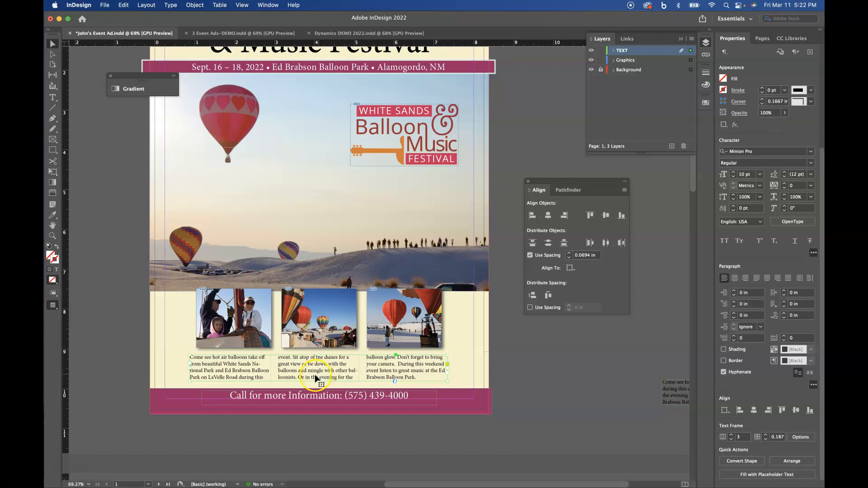
{"action": "left_click", "coordinate": [261, 369]}
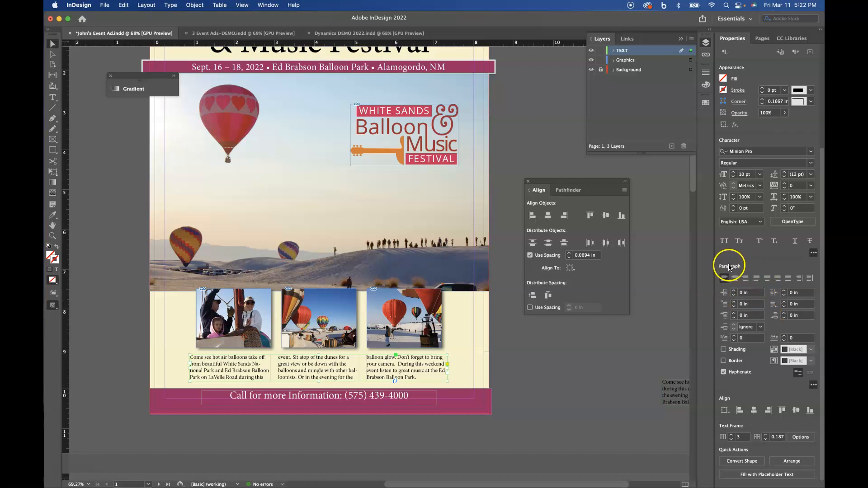
Uncheck Hyphenate for the three-column balloon paragraph.
{"action": "left_click", "coordinate": [724, 372]}
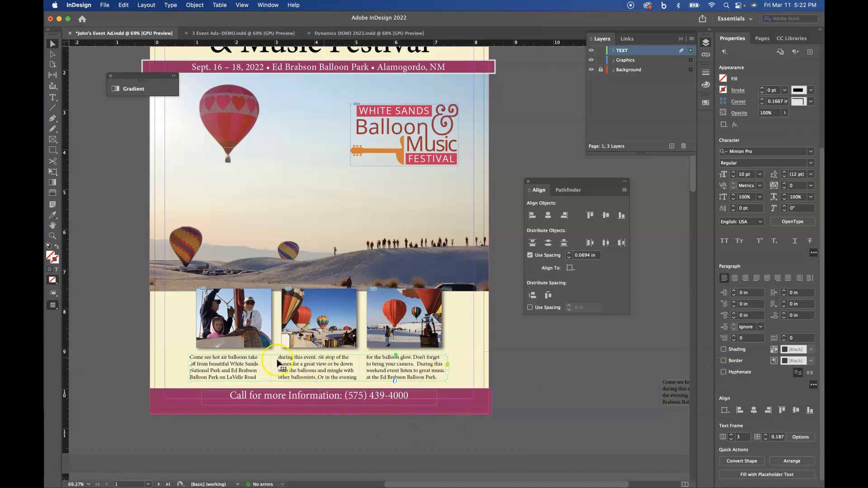
{"action": "left_click", "coordinate": [470, 338]}
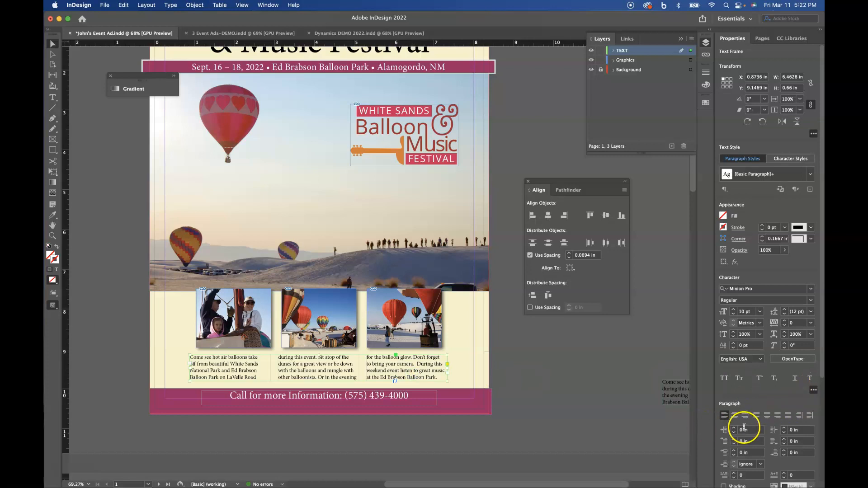
{"action": "scroll", "coordinate": [744, 426], "scroll_direction": "down", "scroll_amount": 5}
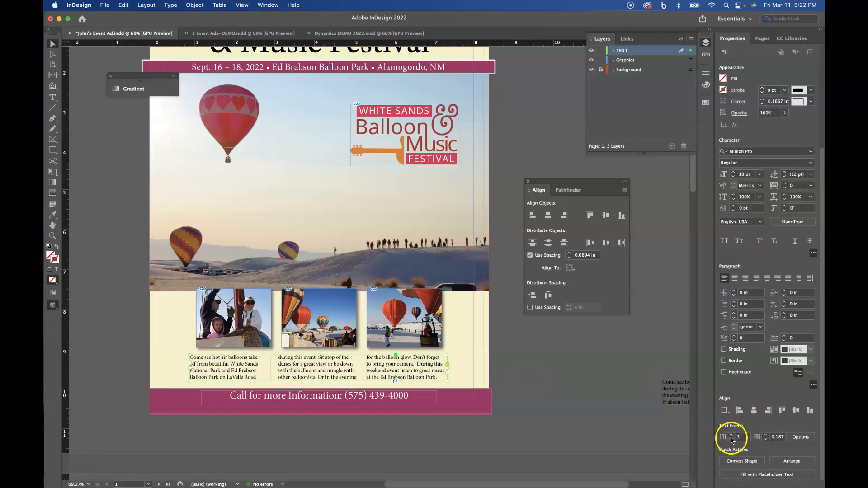
{"action": "left_click", "coordinate": [731, 439]}
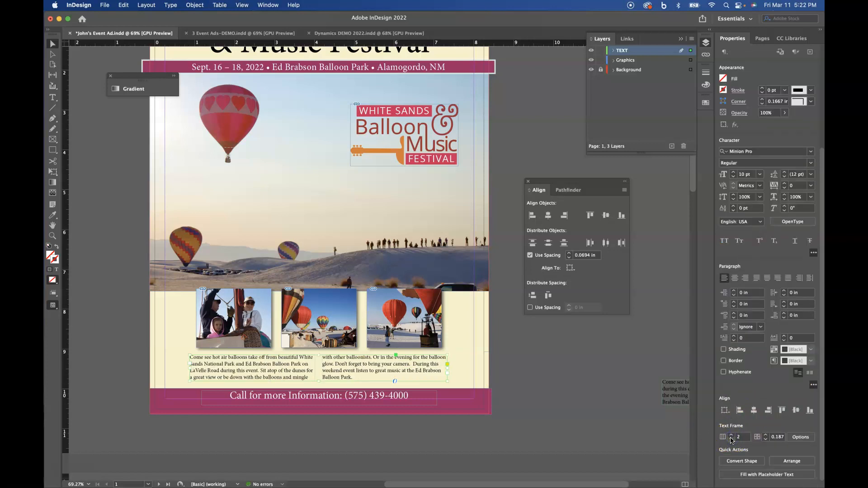
{"action": "left_click", "coordinate": [732, 435]}
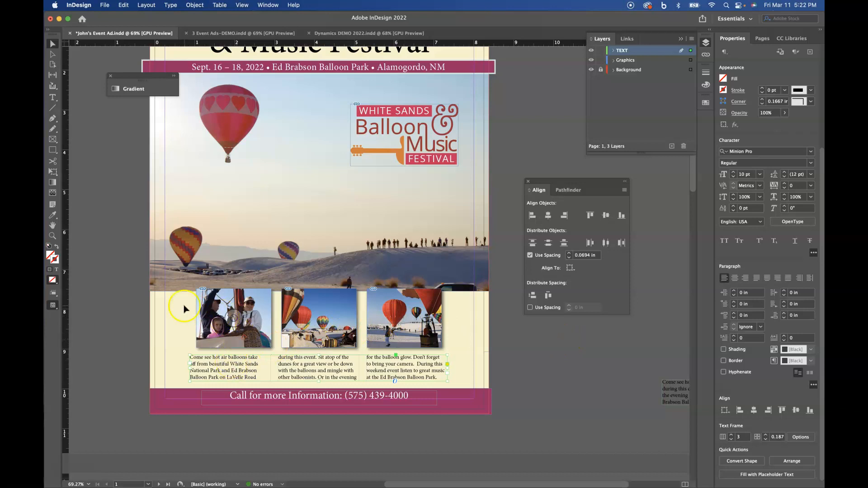
Nudge the three thumbnails and body text up to Y 7.3033 in, then bring up Print.
{"action": "left_click_drag", "start_coordinate": [183, 309], "coordinate": [441, 322]}
{"action": "key", "text": "Up"}
{"action": "key", "text": "Up"}
{"action": "key", "text": "Up"}
{"action": "key", "text": "Up"}
{"action": "key", "text": "Up"}
{"action": "key", "text": "Up"}
{"action": "key", "text": "Up"}
{"action": "key", "text": "Up"}
{"action": "key", "text": "Up"}
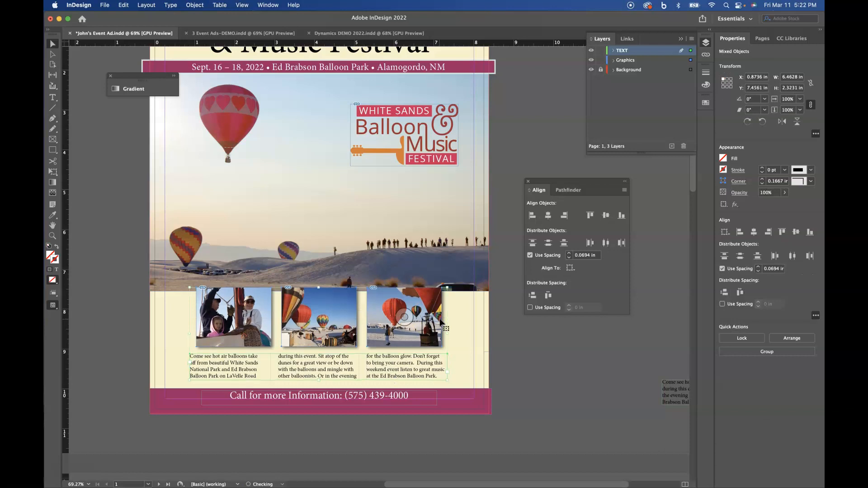
{"action": "key", "text": "Up"}
{"action": "key", "text": "Up"}
{"action": "key", "text": "Up"}
{"action": "key", "text": "Up"}
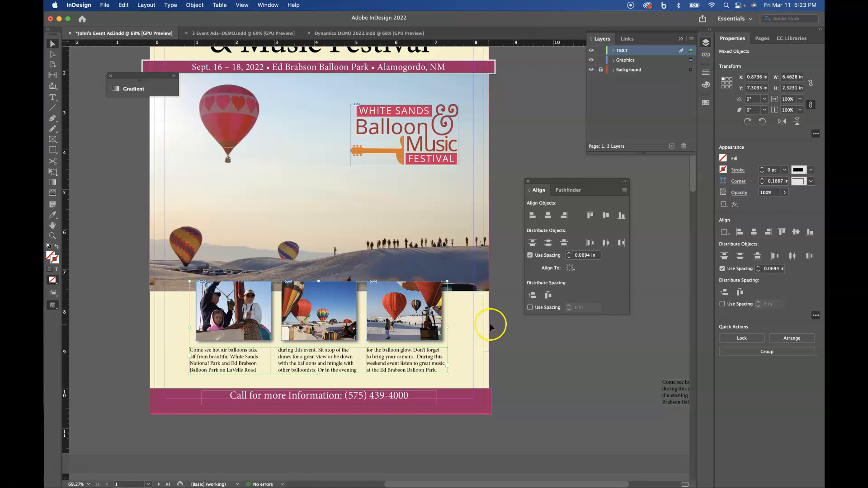
{"action": "left_click", "coordinate": [520, 354]}
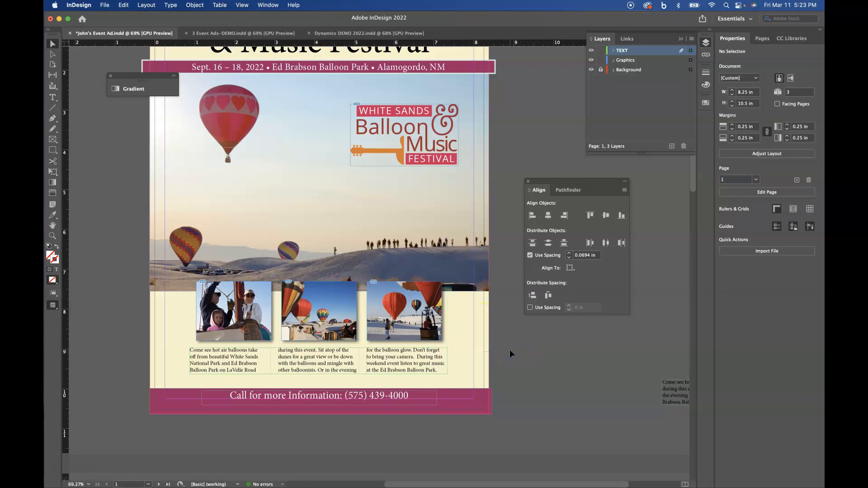
{"action": "key", "text": "super+p"}
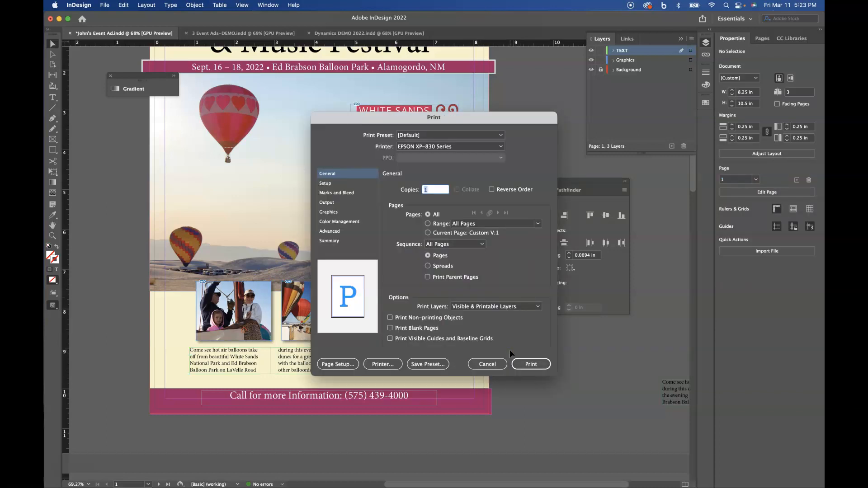
Cancel printing, fit the festival ad page in the window, and switch to Preview mode.
{"action": "left_click", "coordinate": [491, 364]}
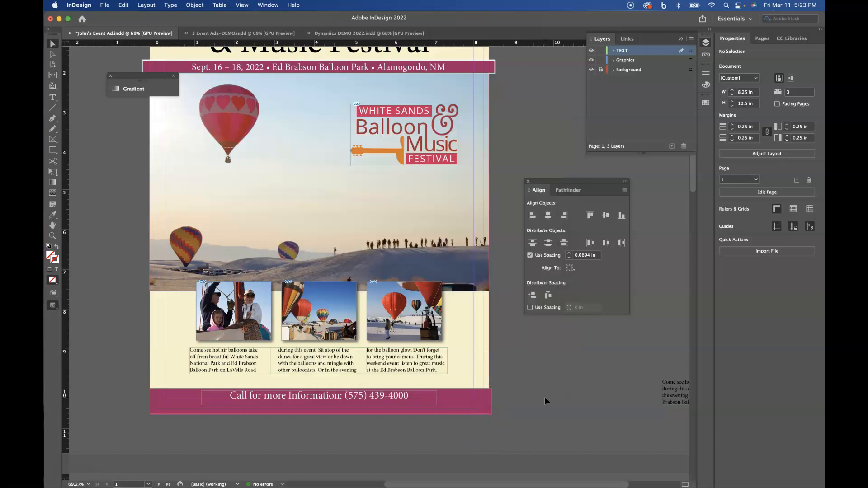
{"action": "key", "text": "super+0"}
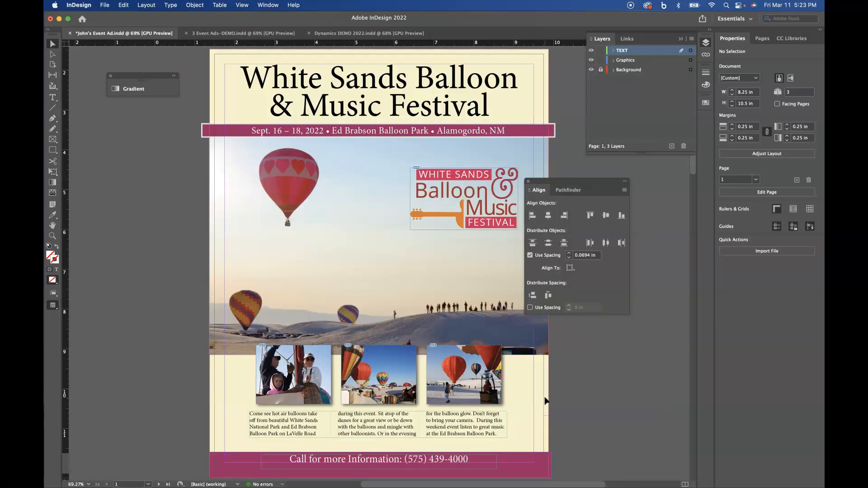
{"action": "key", "text": "w"}
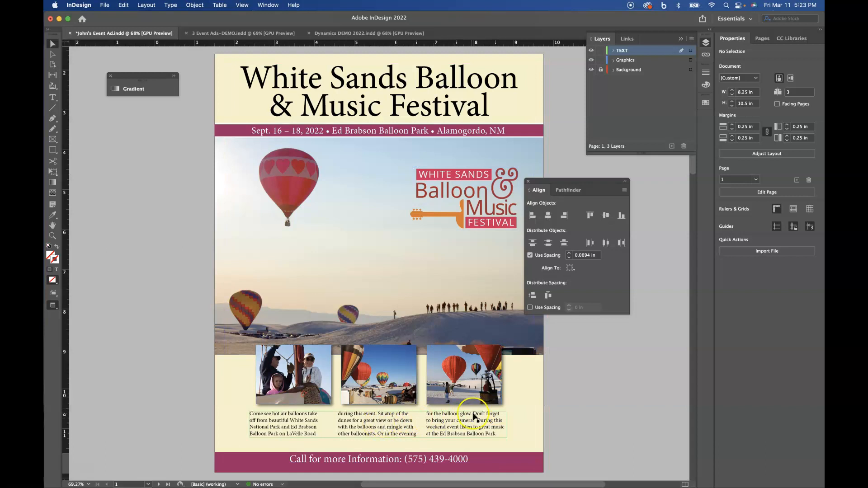